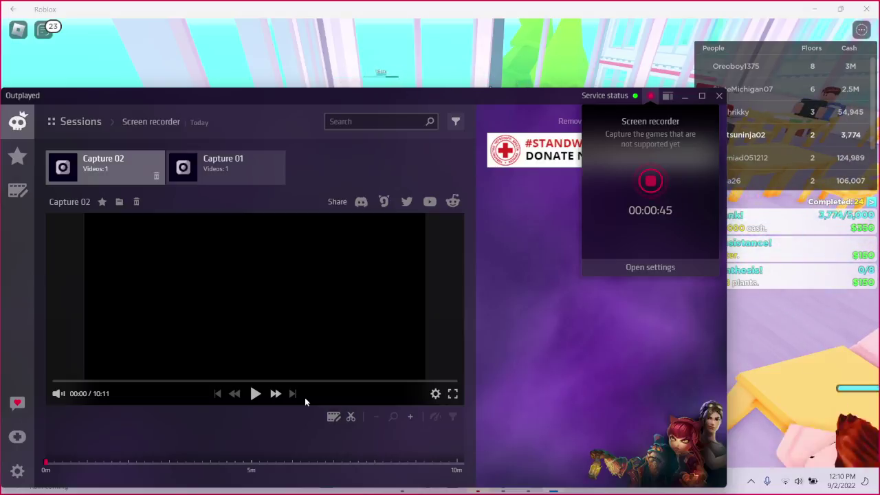
- Hide the recorder and walk through the kitchen and dining area collecting cash
left_click(684, 97)
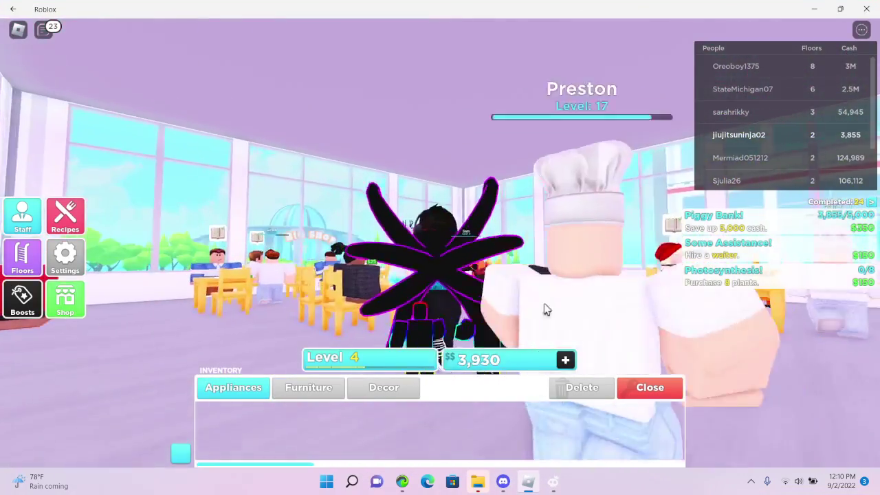
mouse_move(545, 308)
left_mouse_down()
mouse_move(503, 291)
mouse_move(481, 257)
left_mouse_up()
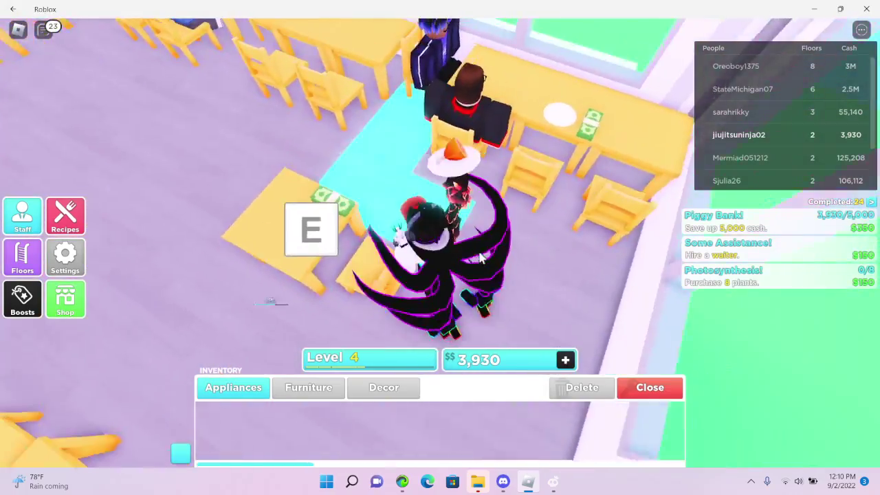
key("w")
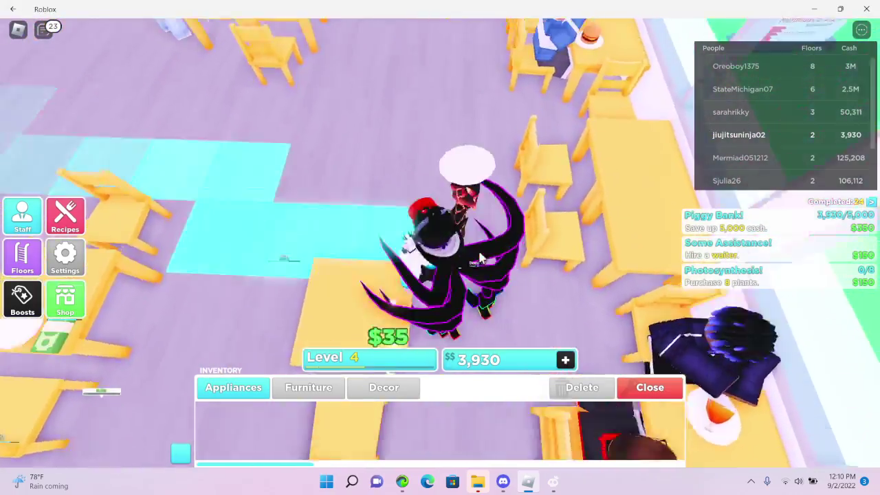
key("w")
key("e")
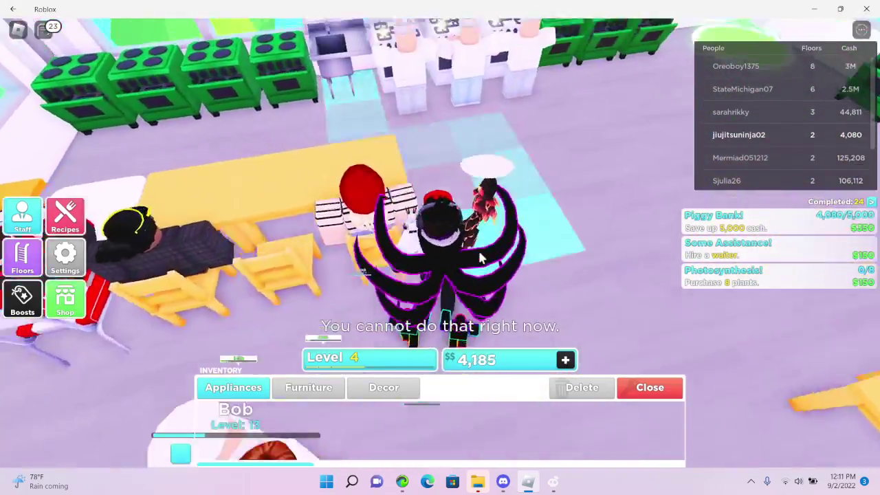
key("w")
left_click_drag(481, 257, 449, 223)
key("w")
key("w")
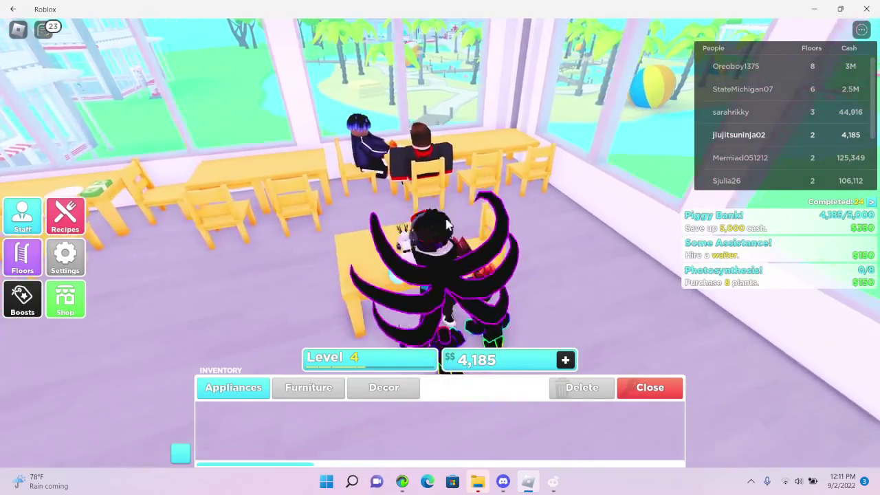
key("w")
key("w")
left_click_drag(449, 224, 387, 256)
key("w")
key("w")
- Cook a dish at the stoves and collect customer cash until it reaches 4,599
key("w")
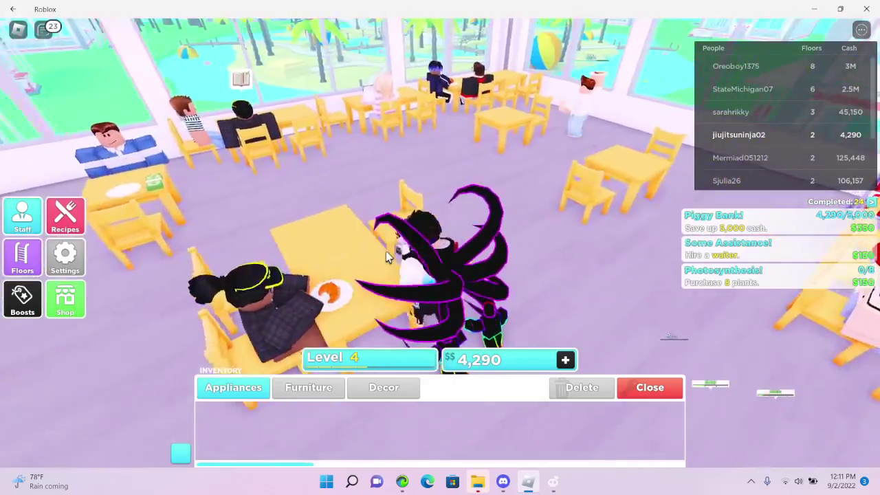
key("w")
left_click_drag(386, 251, 775, 296)
key("e")
key("w")
key("w")
key("w")
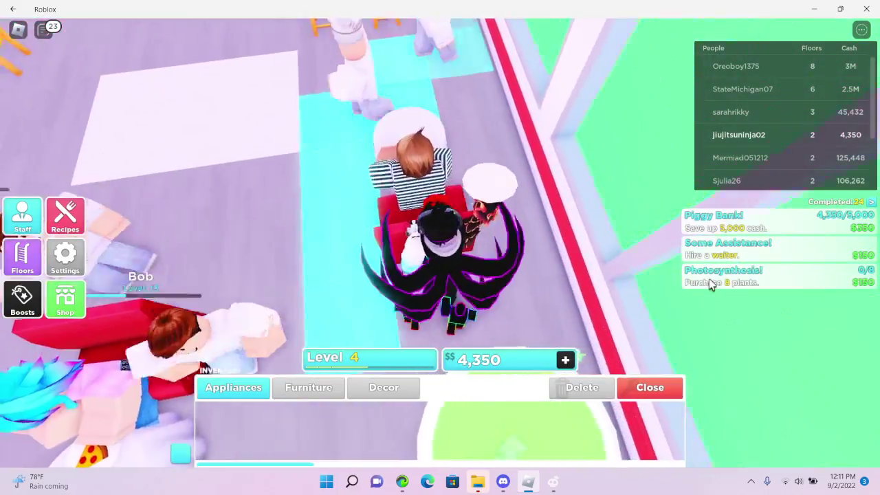
key("w")
key("w")
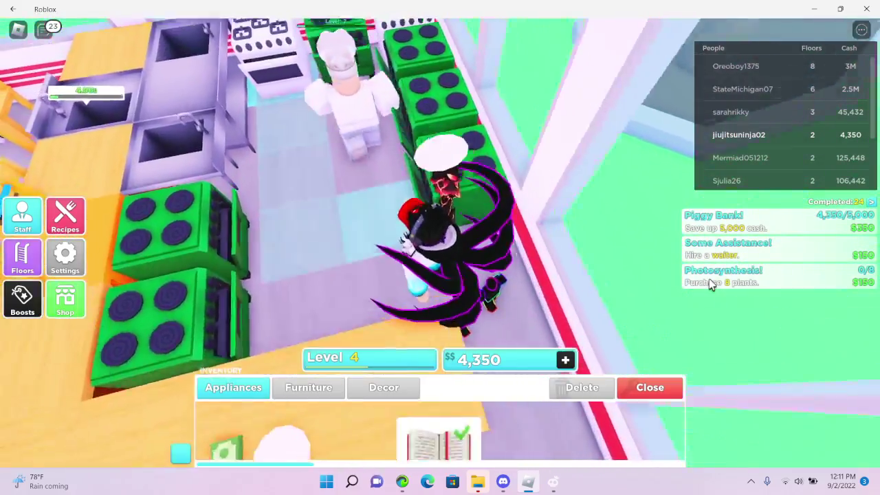
left_click_drag(712, 285, 674, 306)
key("w")
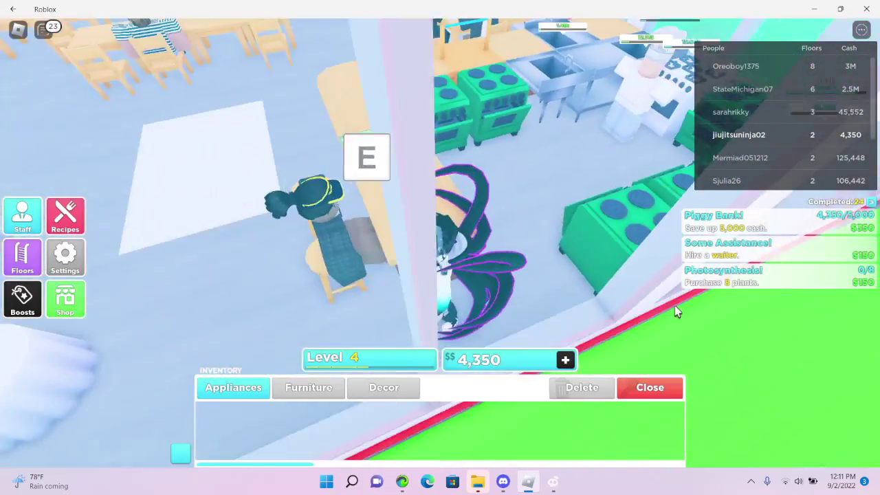
key("w")
left_click_drag(675, 306, 561, 230)
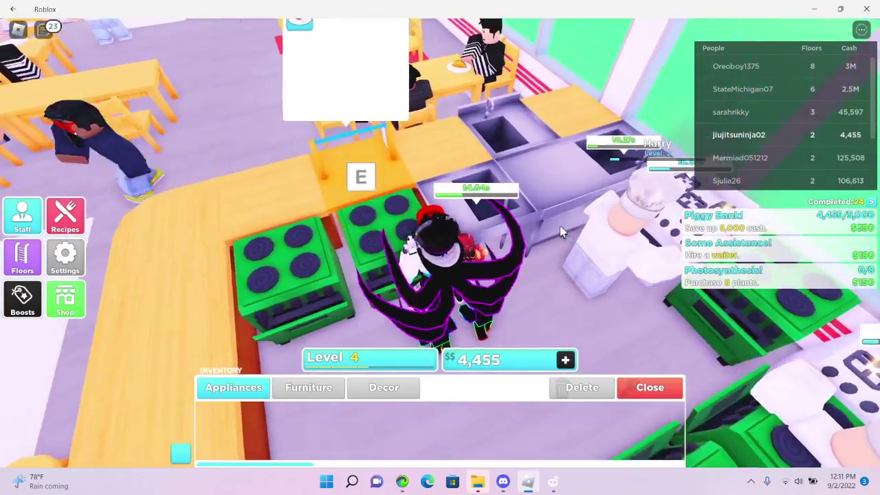
key("w")
key("e")
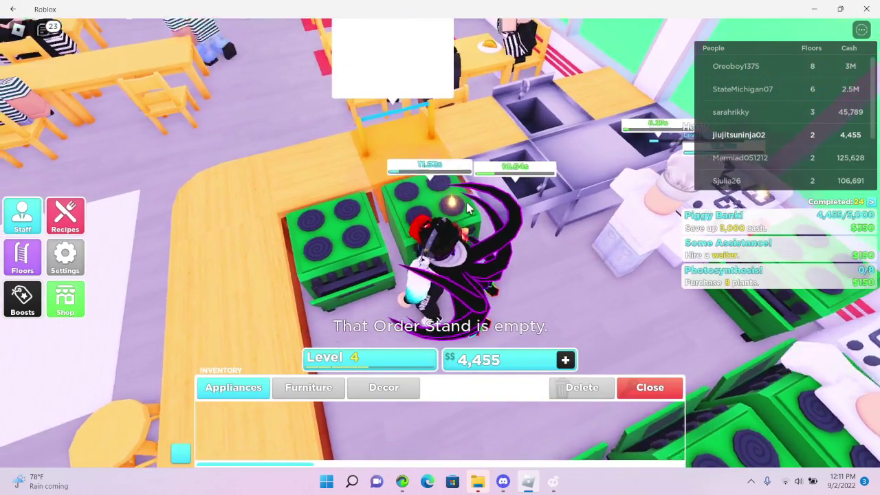
key("w")
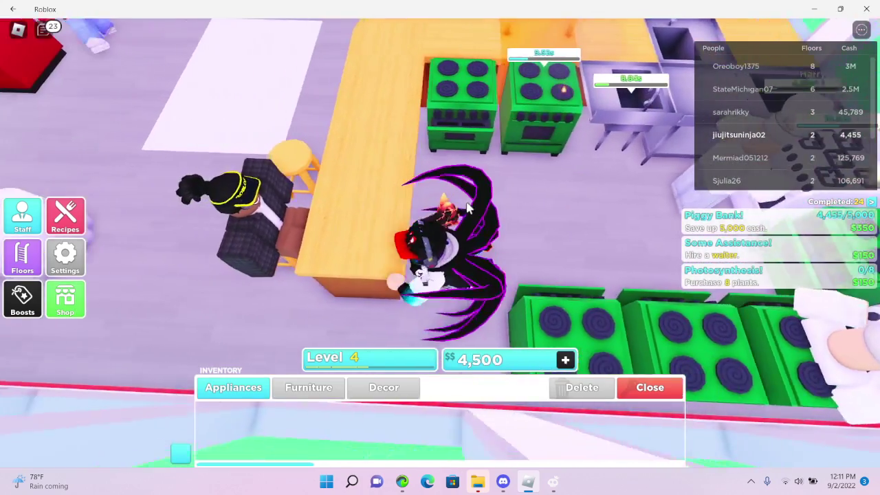
key("w")
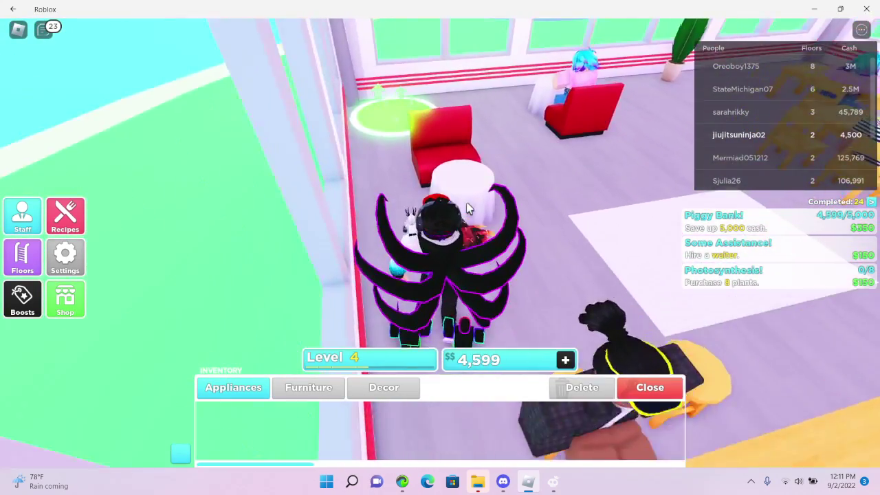
key("w")
- Teleport onto Floor 2 from the Floors list and look over the dining area
left_click(22, 258)
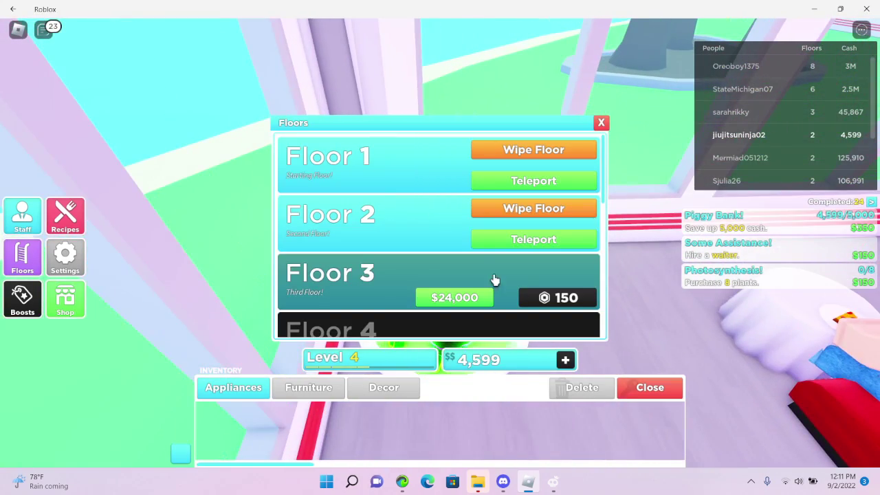
left_click(500, 244)
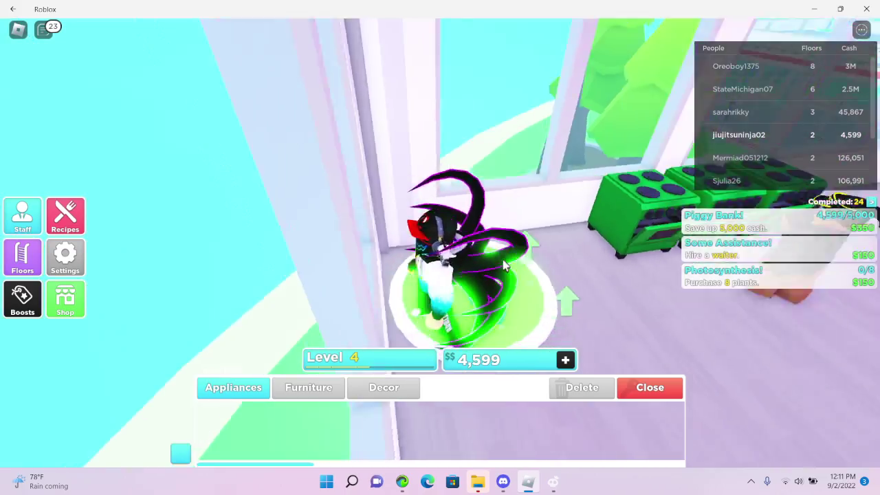
key("w")
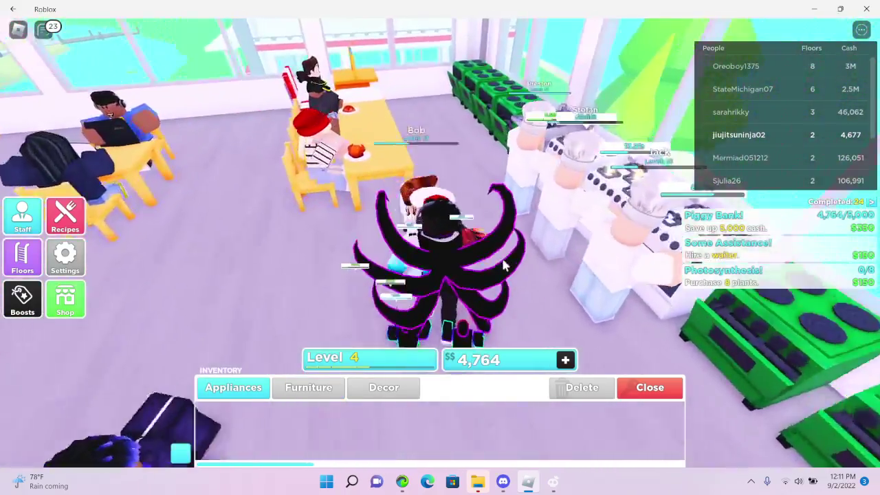
key("w")
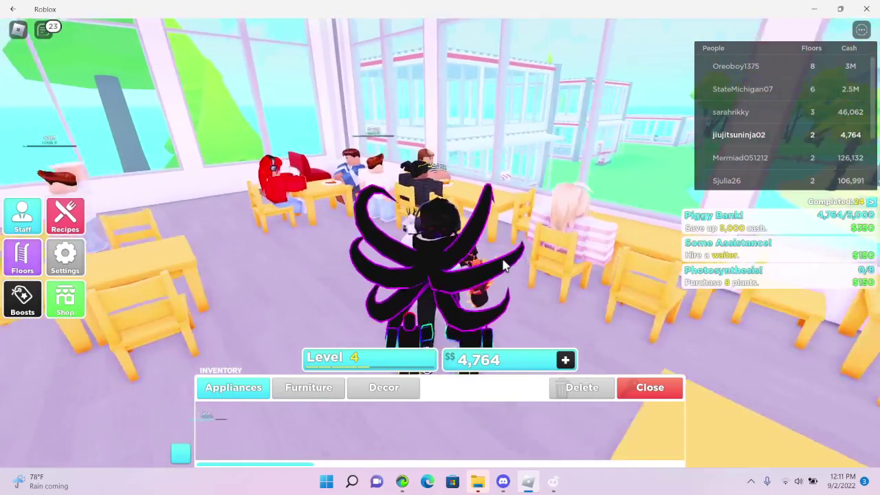
left_click_drag(505, 265, 538, 199)
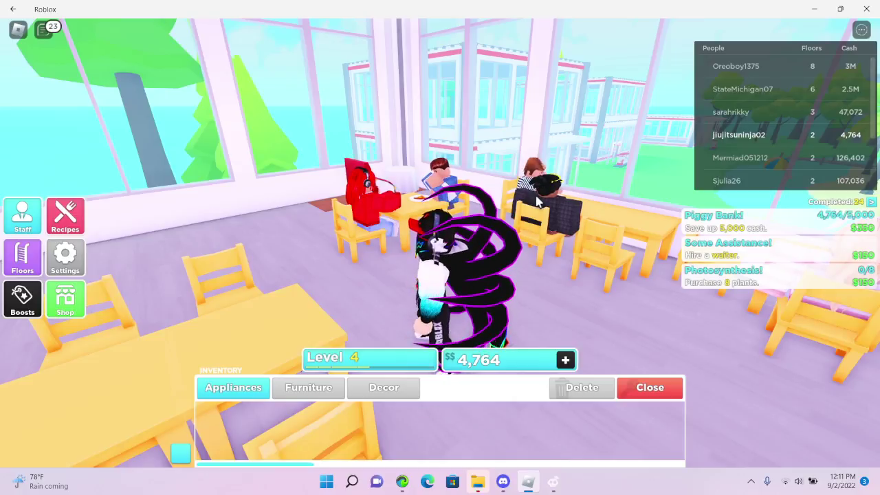
- Move around the dining room collecting tip cash from seated customers
key("s")
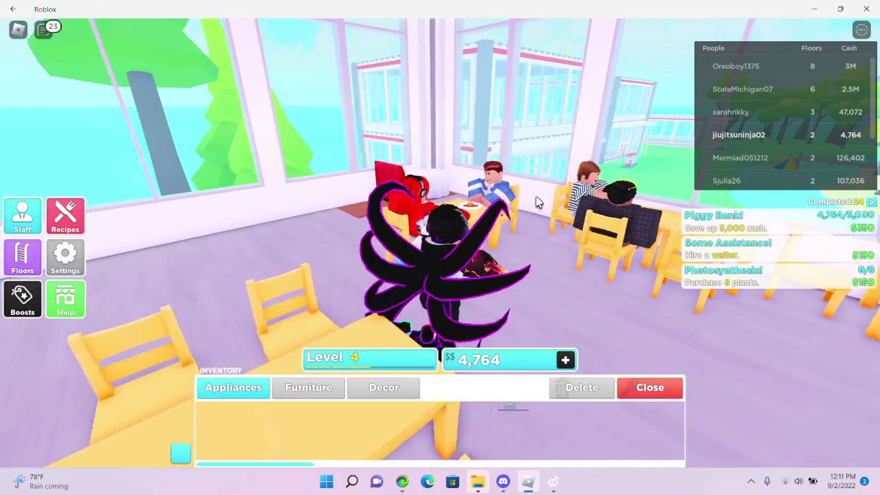
key("s")
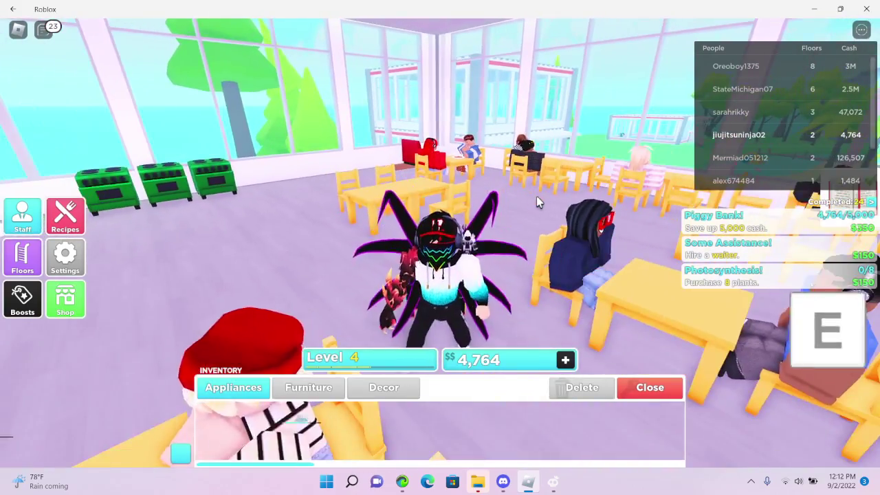
key("w")
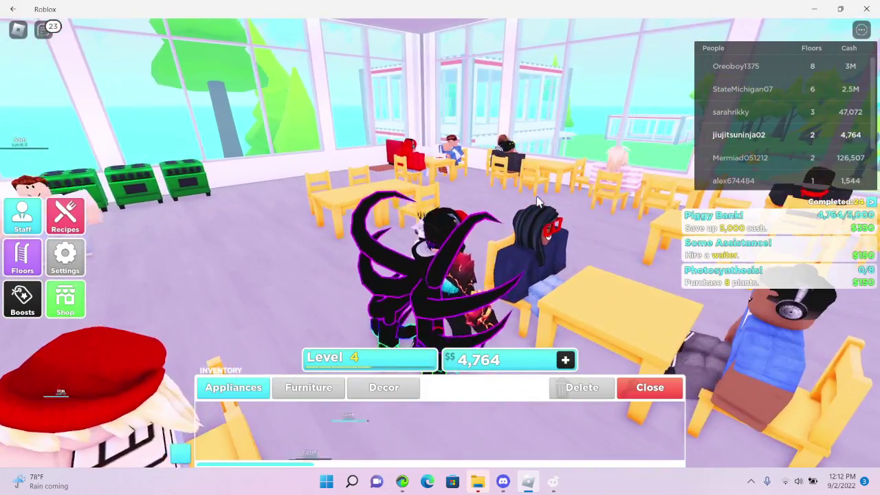
key("s")
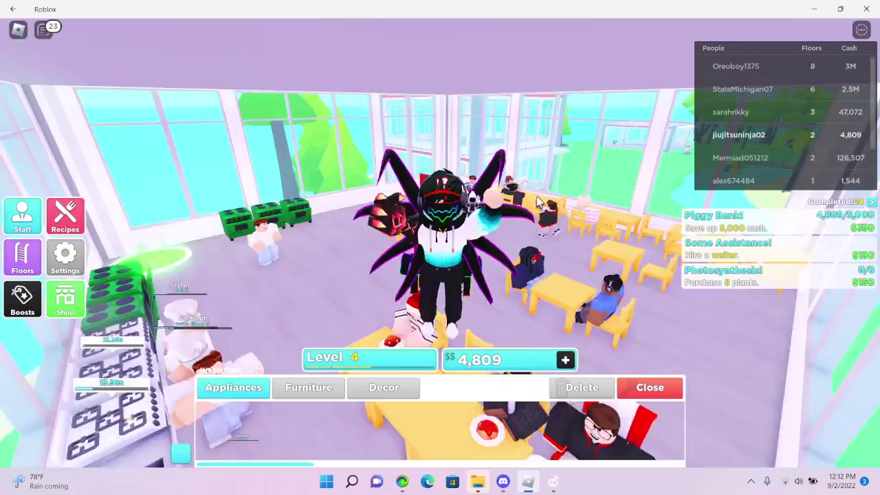
left_click_drag(539, 201, 434, 383)
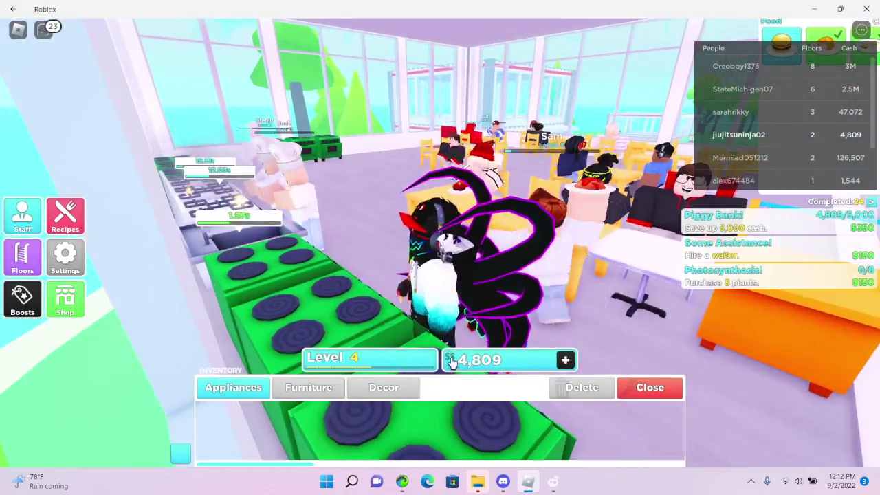
- Carry food from the stoves to the tables and visit the order stand
key("w")
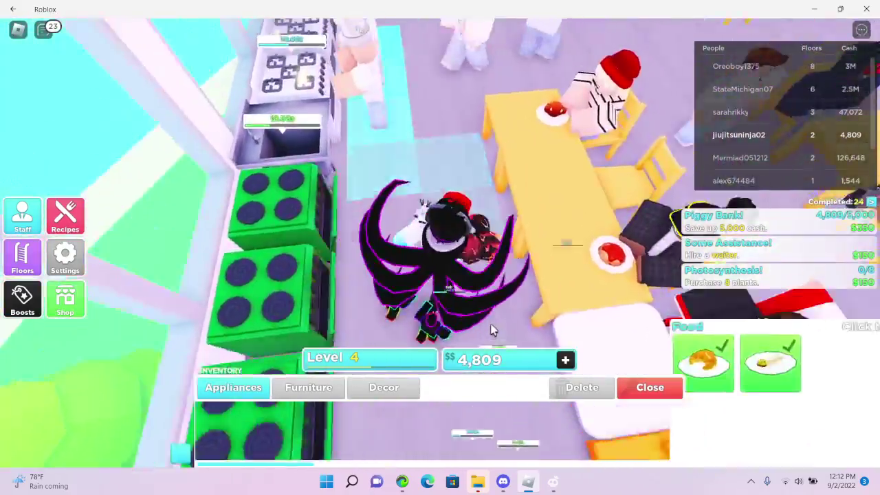
key("w")
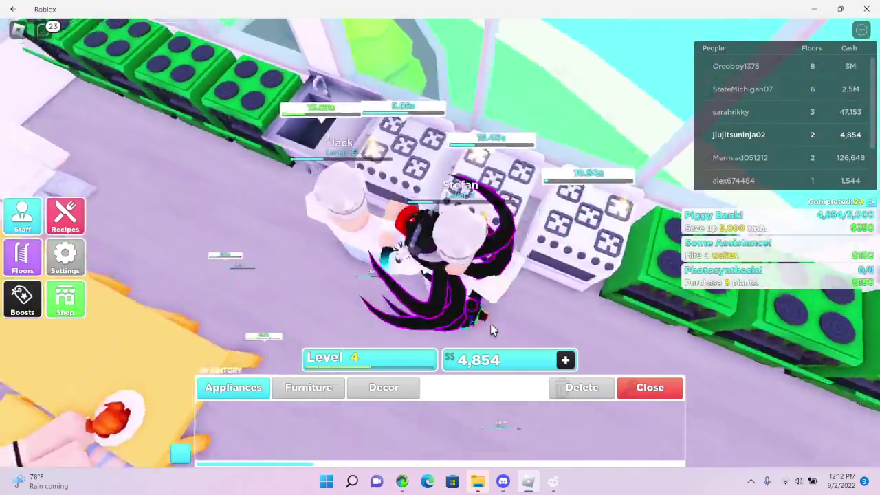
key("w")
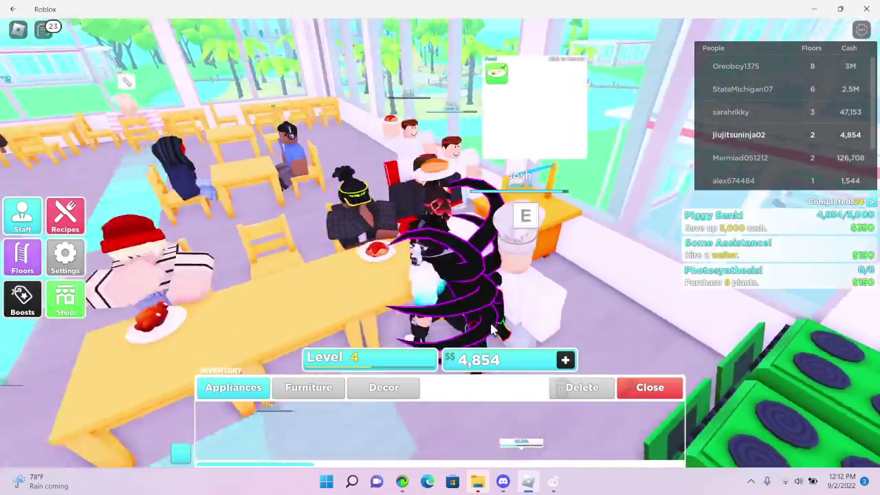
key("w")
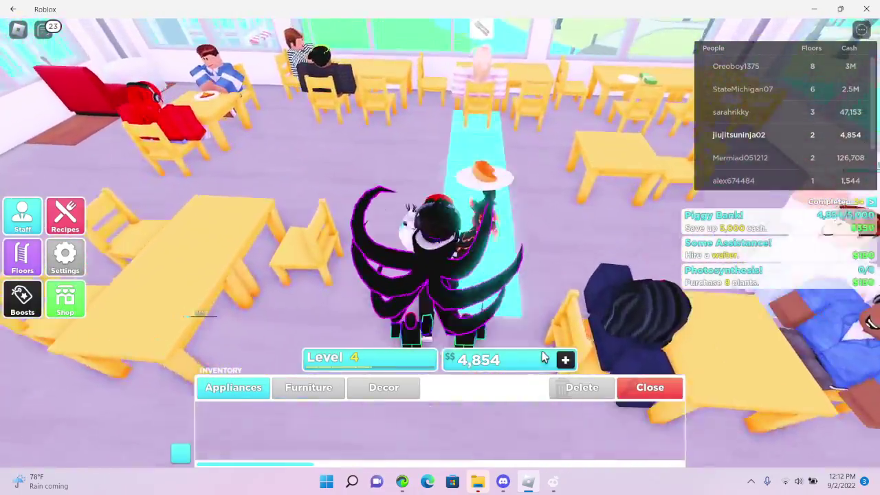
key("w")
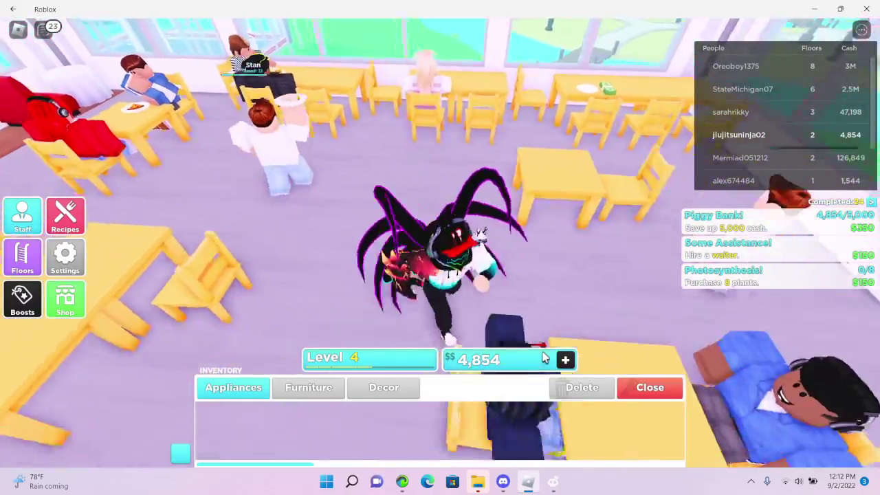
key("w")
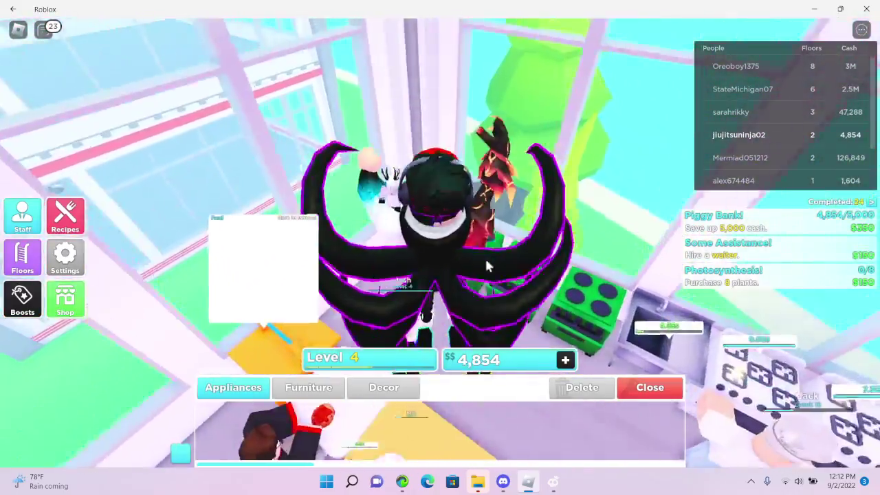
key("e")
- Teleport back to the restaurant floor and view the dining room
left_click_drag(489, 267, 736, 244)
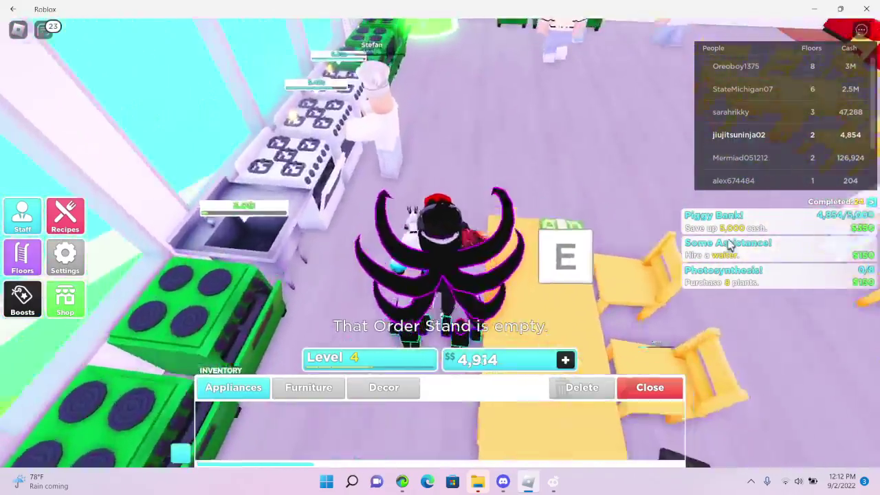
key("f")
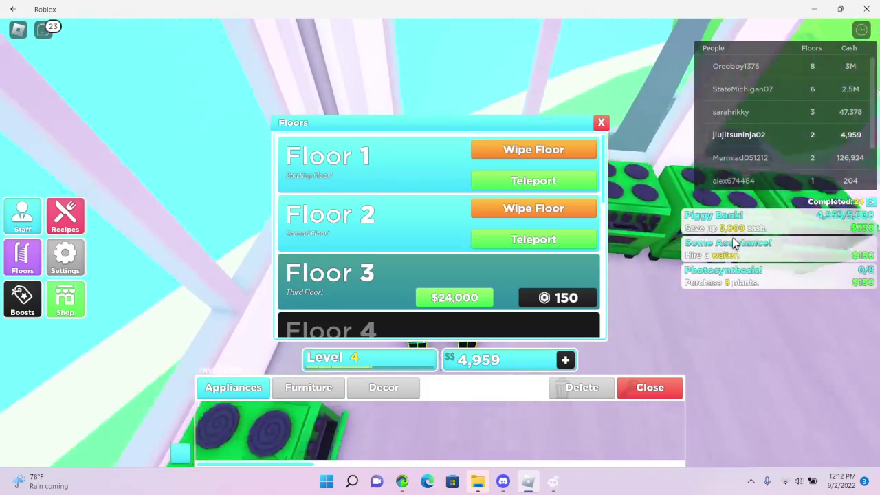
left_click(533, 180)
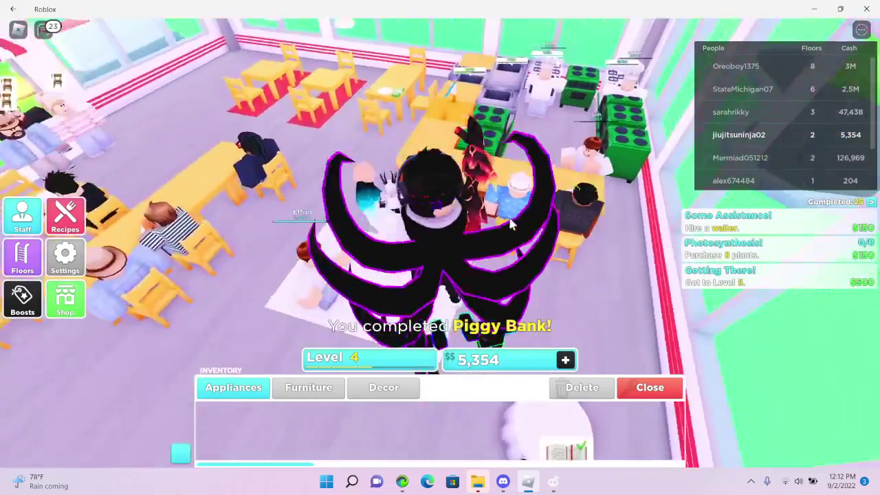
left_click_drag(511, 224, 575, 238)
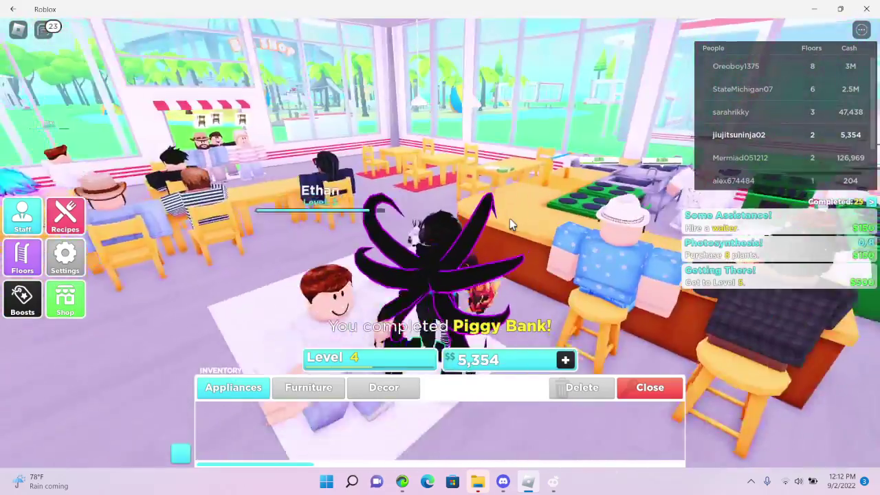
- Walk into the furniture shop to the Cheap Chair display
key("w")
key("w")
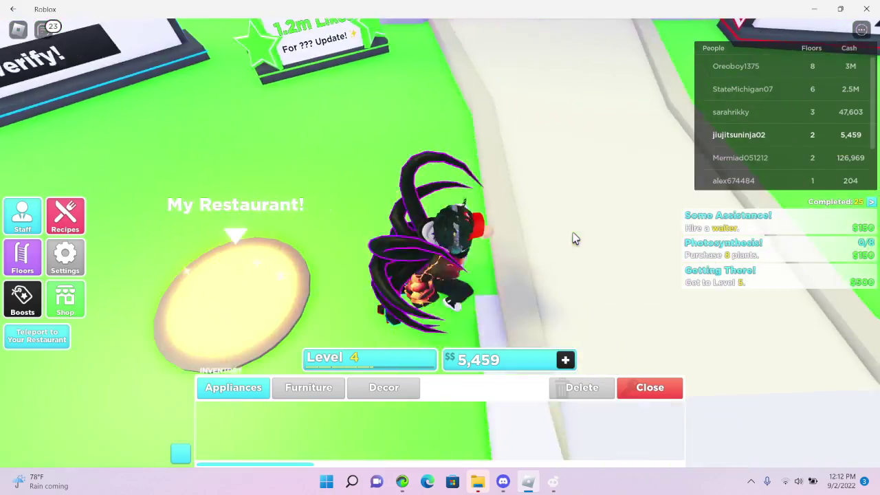
left_click_drag(575, 238, 440, 237)
key("w")
key("w")
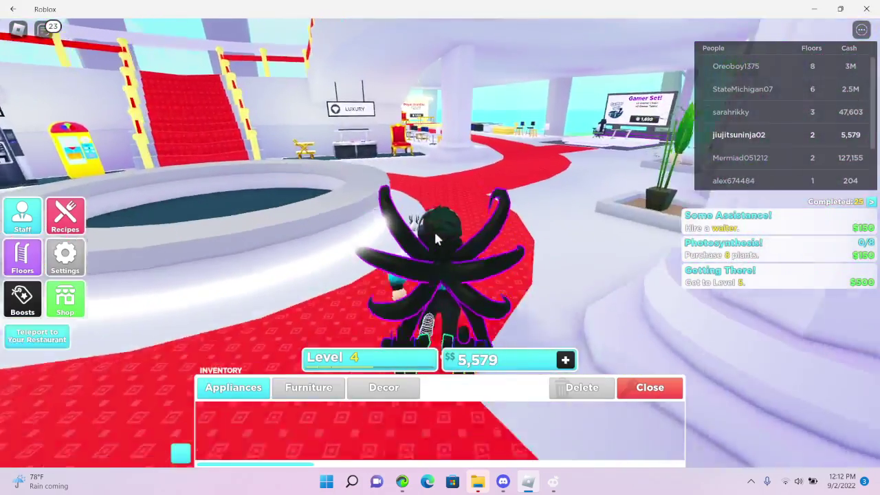
key("w")
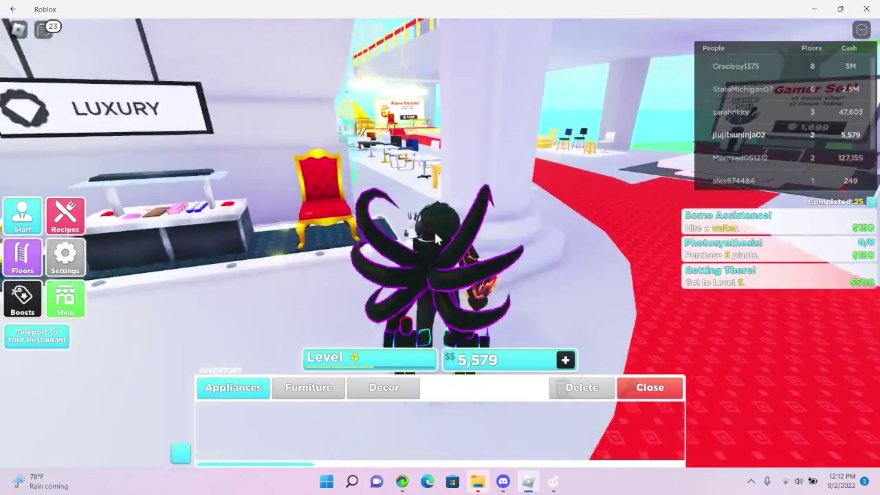
key("a")
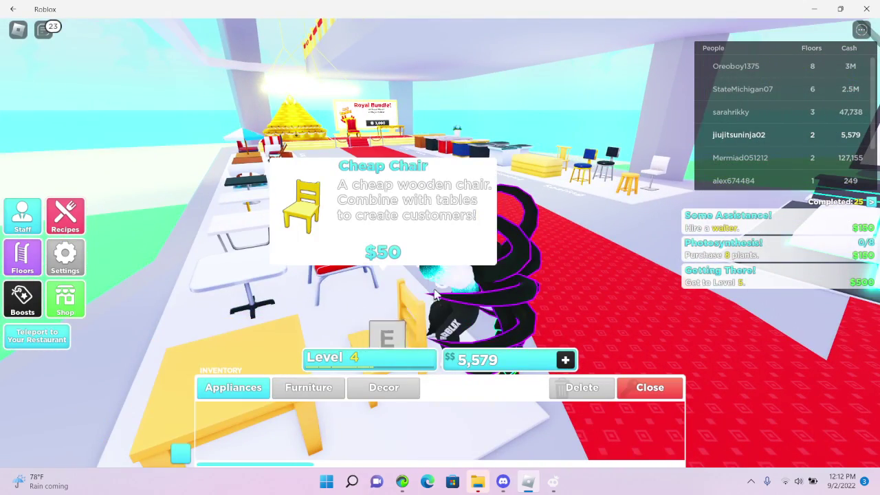
- Buy several batches of cheap chairs and a batch of cheap tables
key("e")
left_click(511, 310)
key("w")
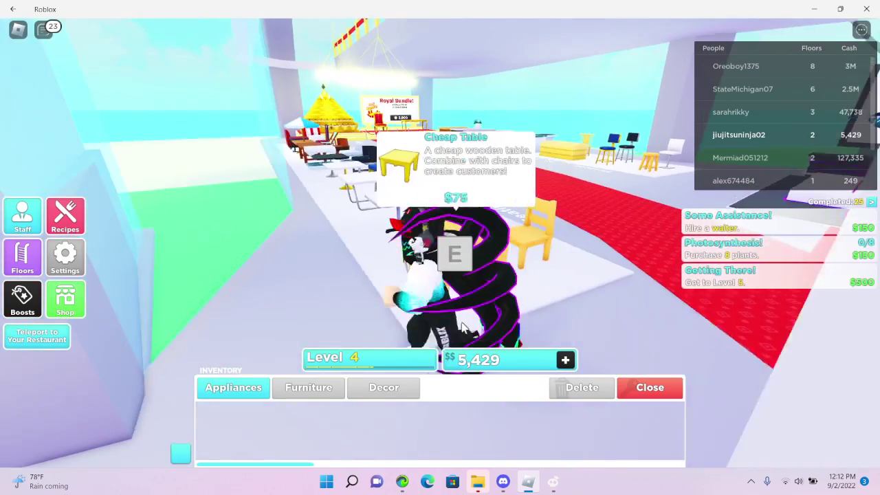
key("e")
left_click(523, 309)
key("s")
key("e")
left_click(516, 313)
key("e")
left_click(529, 311)
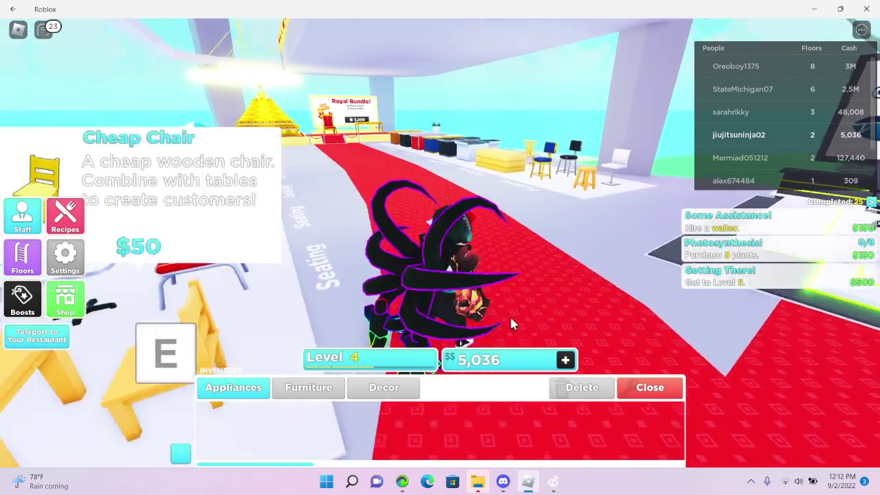
- Buy retro chairs and a single Retro Table, then show the furniture inventory
key("w")
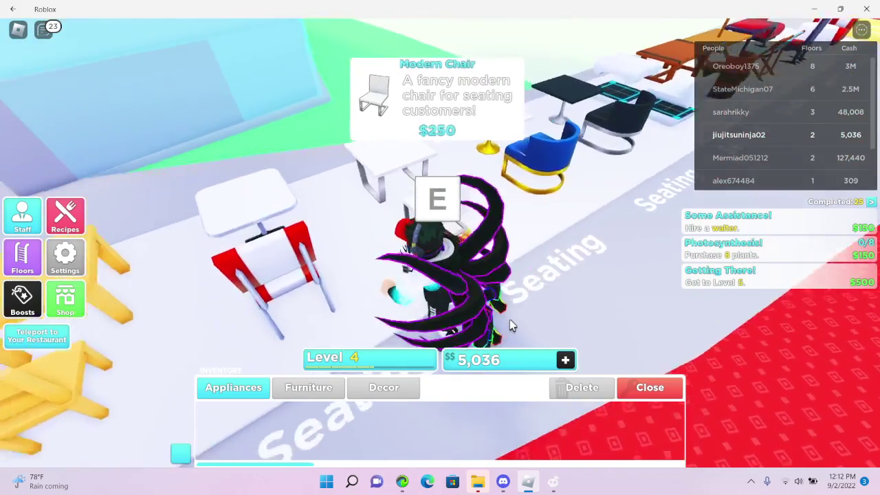
key("a")
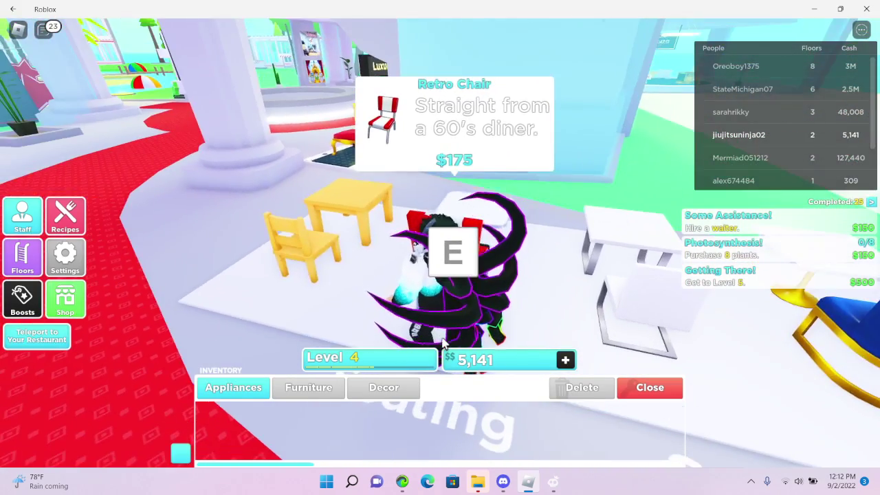
key("e")
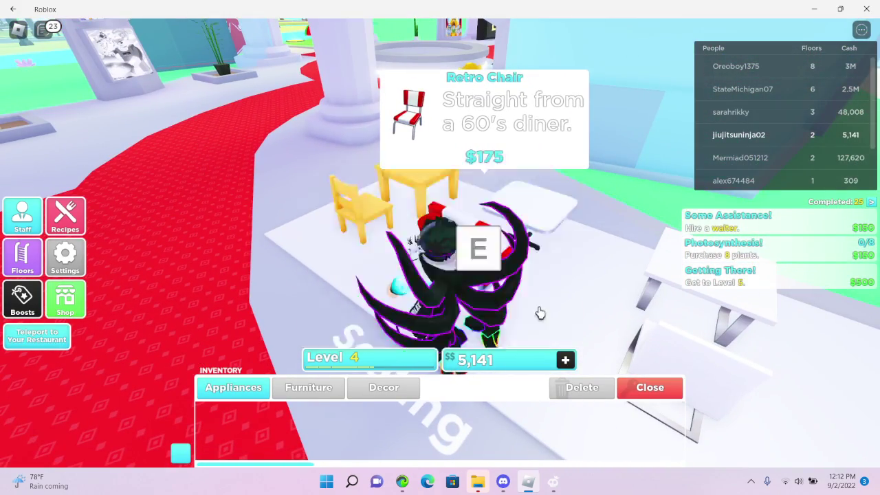
key("w")
key("e")
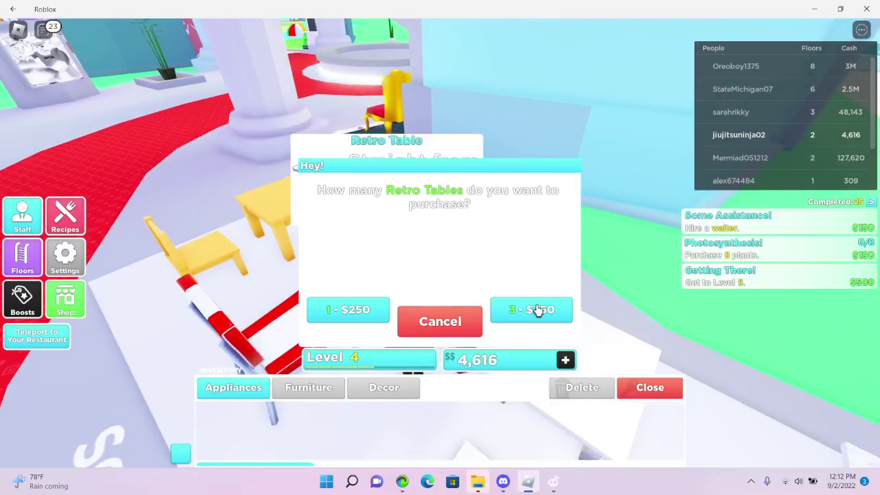
left_click_drag(500, 143, 359, 273)
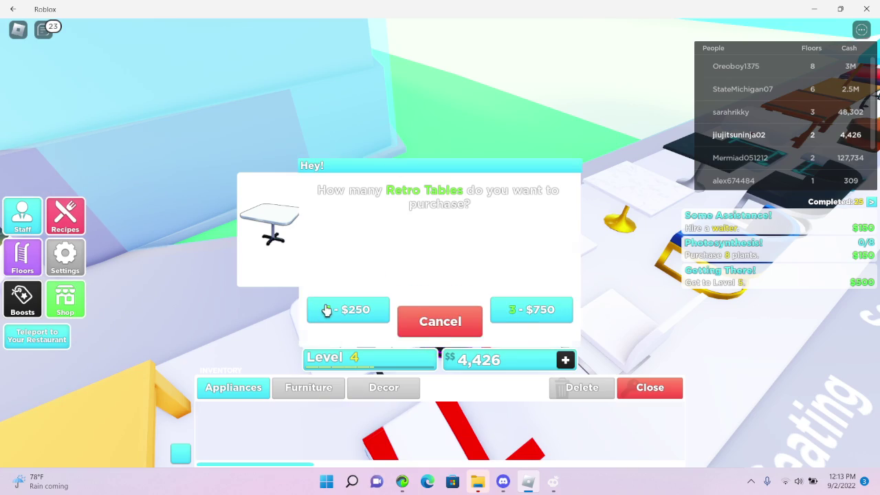
left_click(347, 309)
key("w")
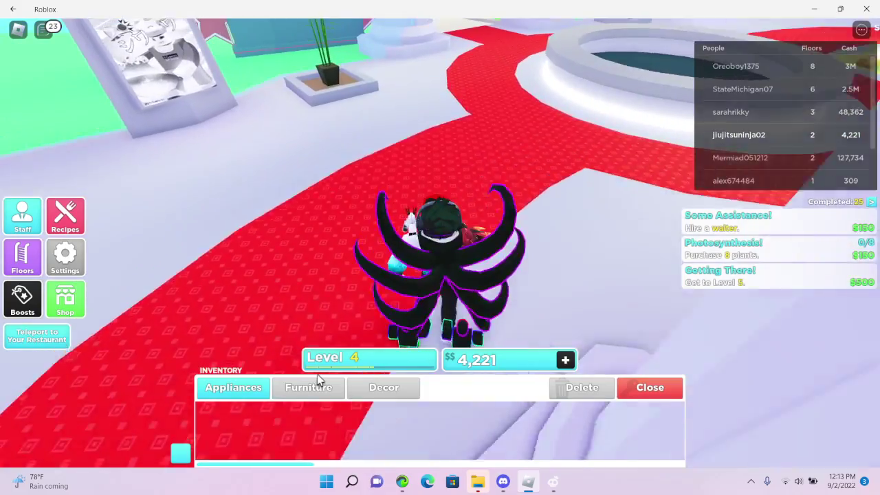
left_click(309, 387)
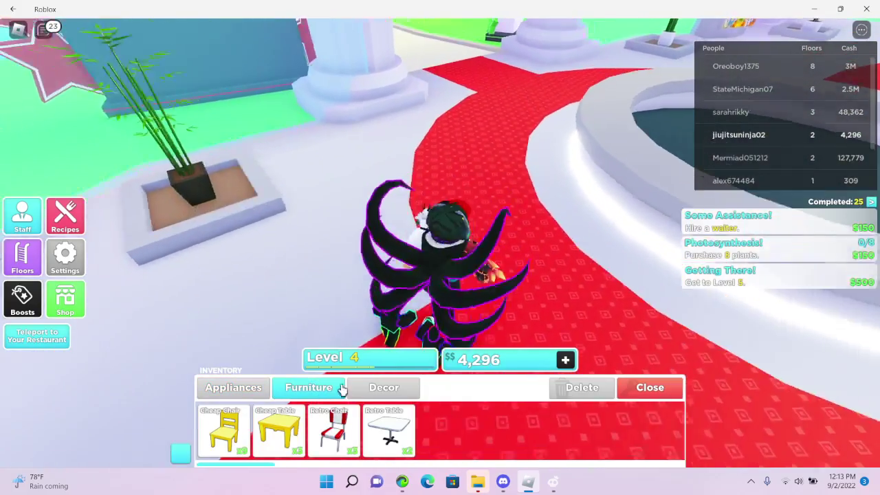
- Walk from the shop back into the restaurant's dining area
key("w")
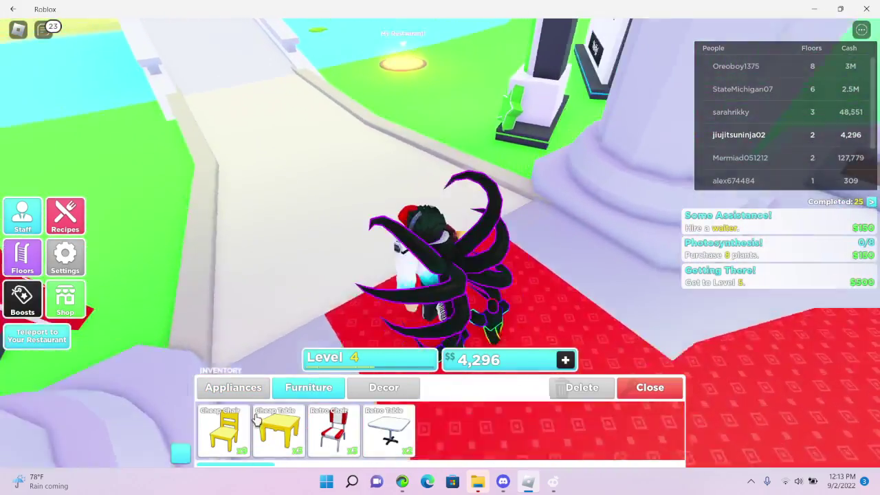
key("w")
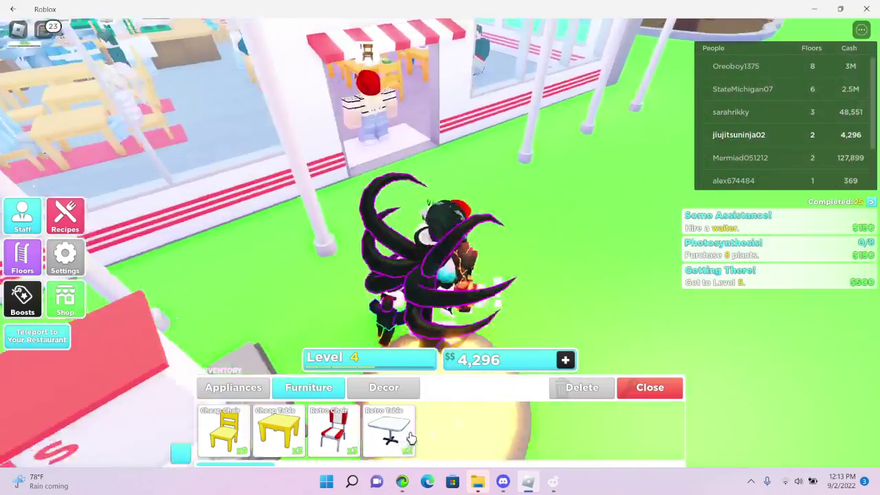
key("w")
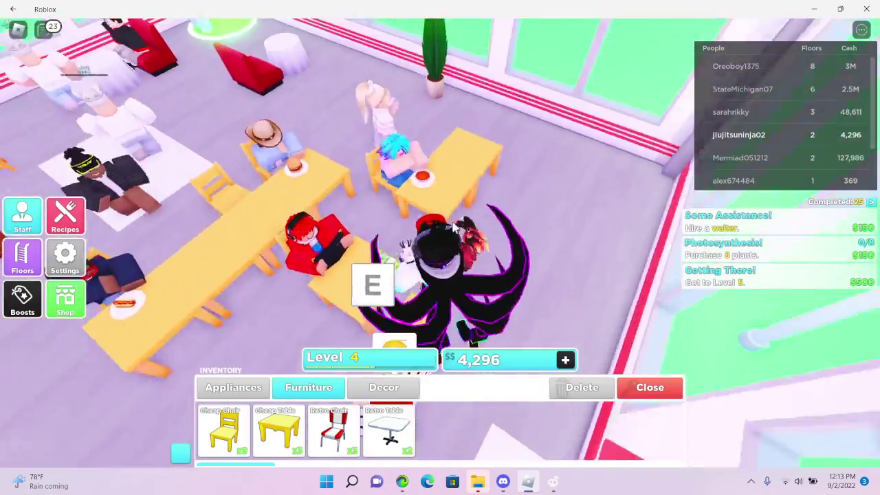
key("w")
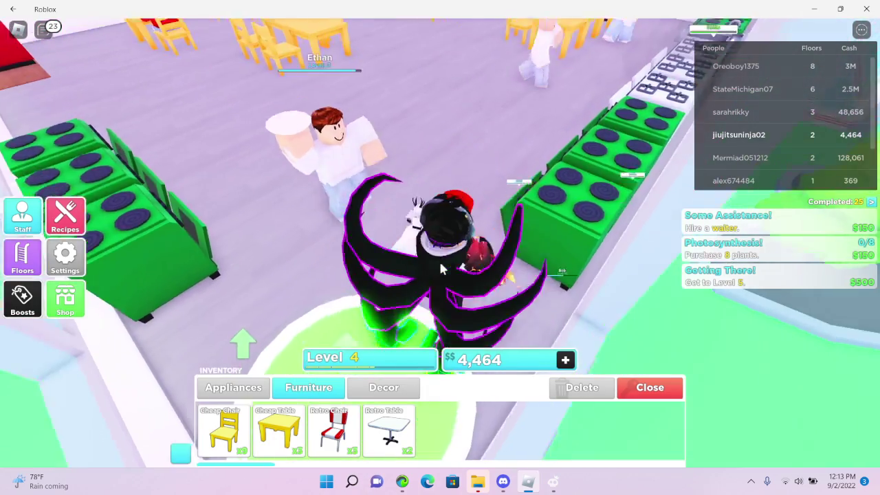
- Pick the Cheap Table from the inventory and position it on the dining floor
key("2")
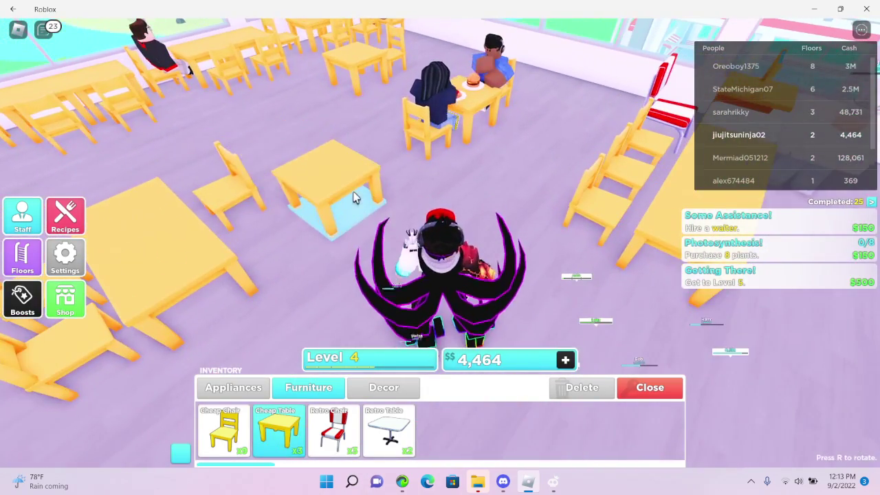
left_click(222, 440)
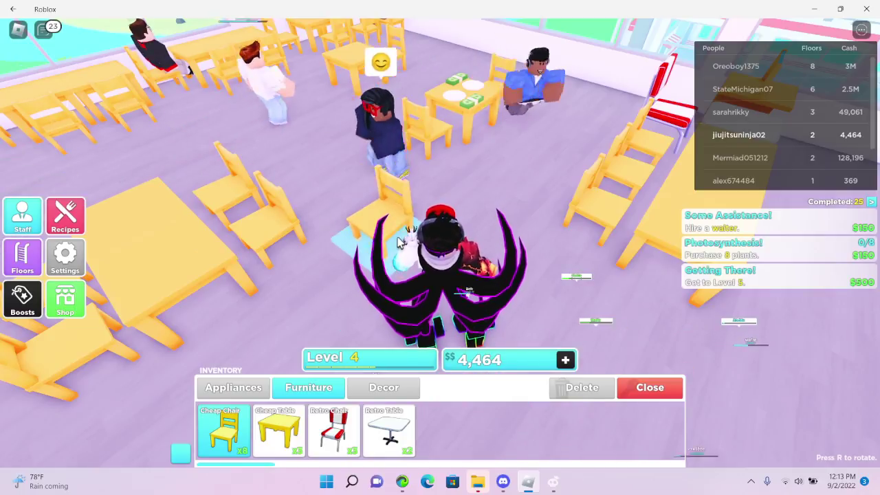
left_click_drag(401, 242, 411, 189)
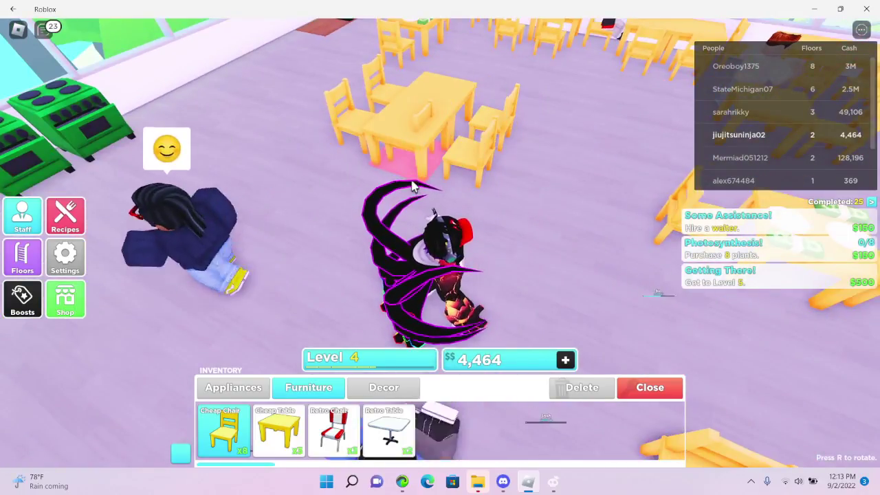
right_click(368, 297)
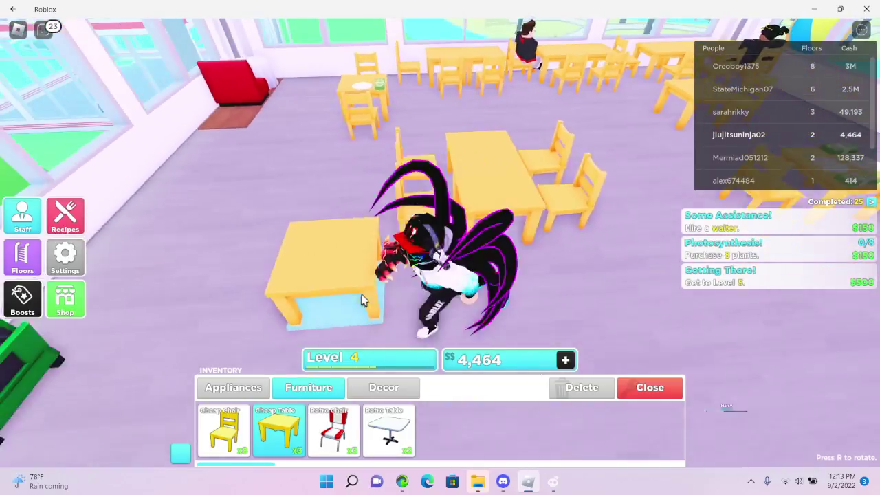
right_click(368, 297)
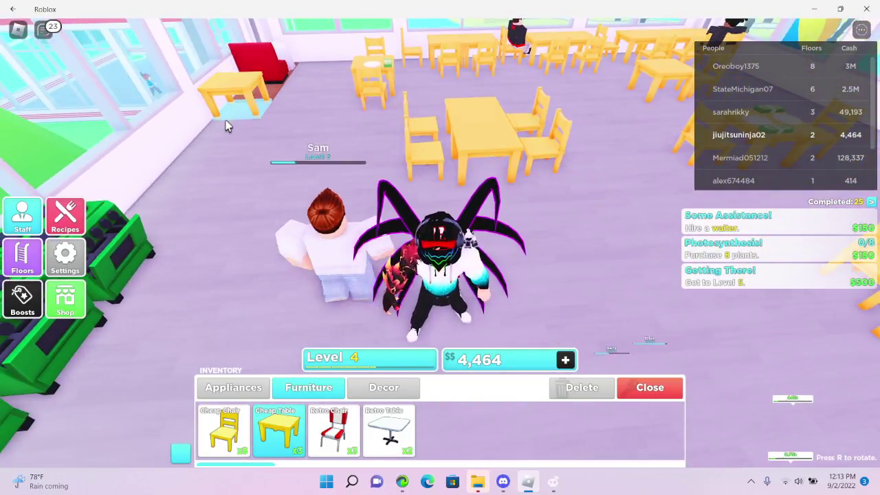
- Place the last cheap table by the window and add cheap chairs beside the tables
left_click(224, 144)
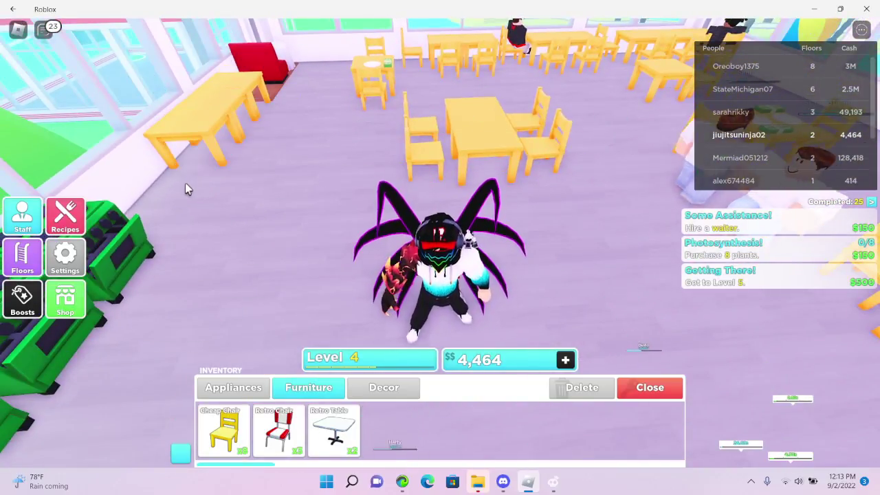
key("w")
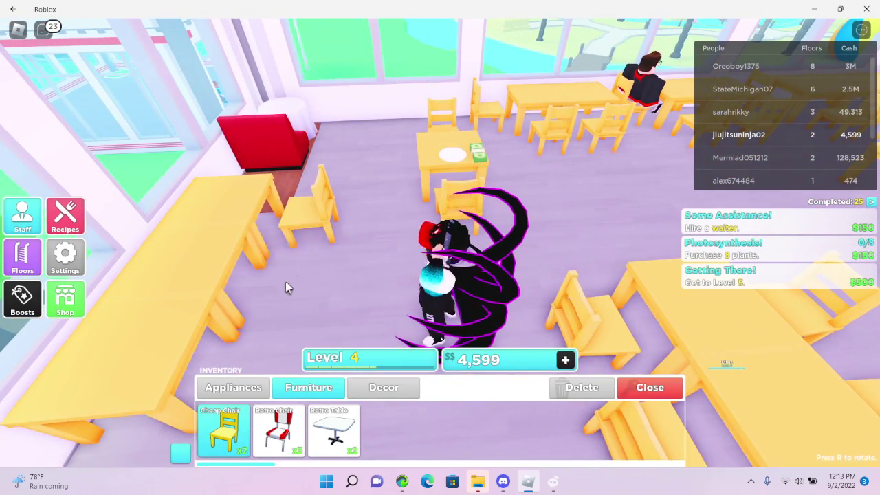
key("s")
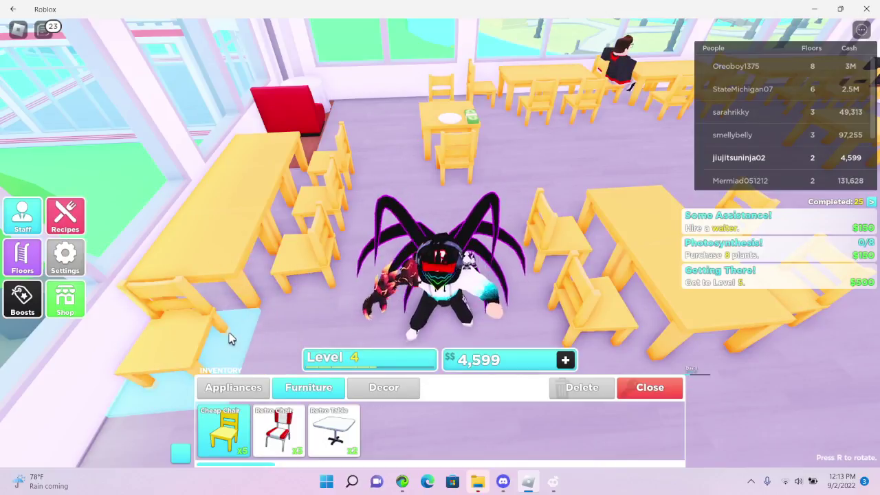
left_click_drag(245, 329, 389, 260)
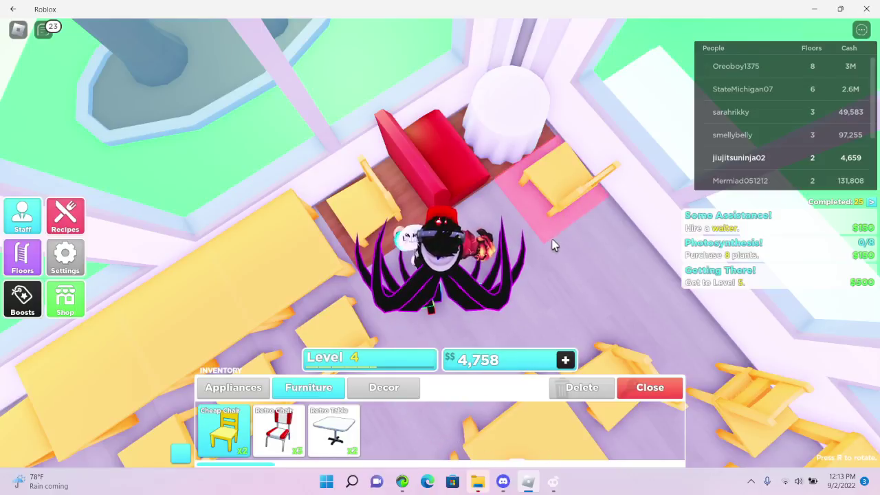
left_click(563, 267)
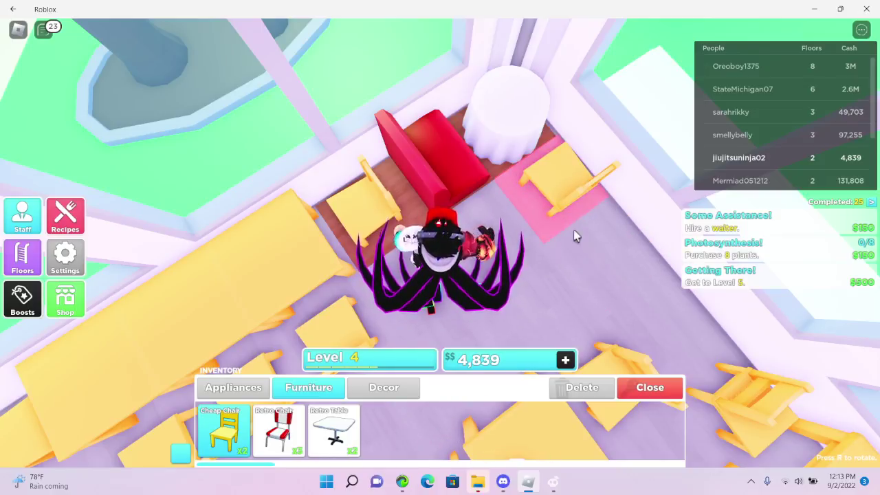
mouse_move(561, 244)
left_mouse_down()
mouse_move(406, 261)
mouse_move(294, 234)
mouse_move(378, 249)
left_mouse_up()
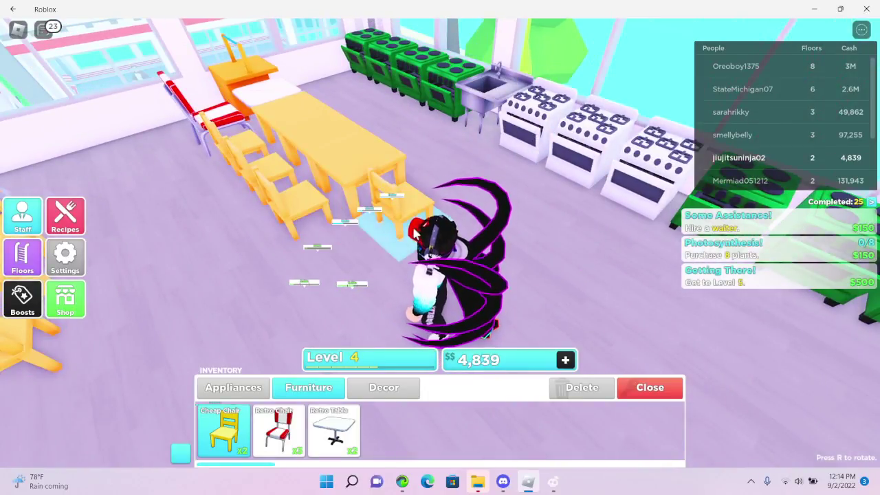
mouse_move(421, 234)
left_mouse_down()
mouse_move(425, 318)
mouse_move(456, 313)
left_mouse_up()
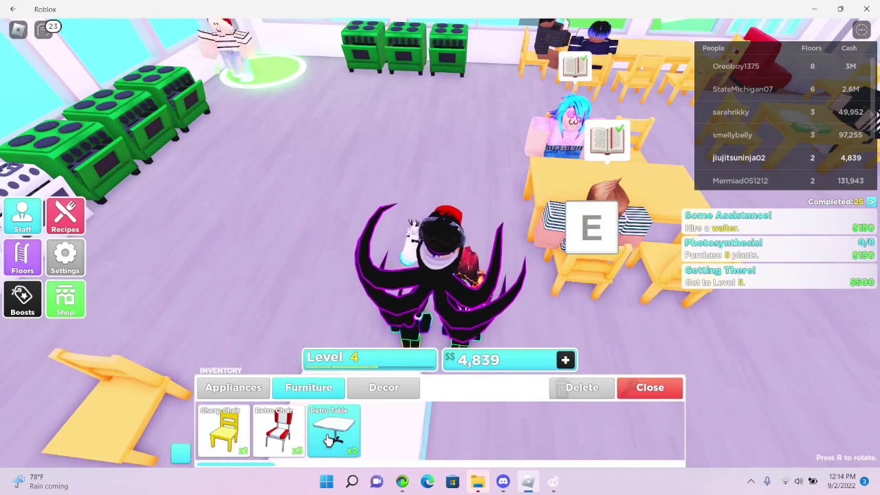
- Place the retro table by the ovens with a retro chair and the last cheap chair
left_click(332, 434)
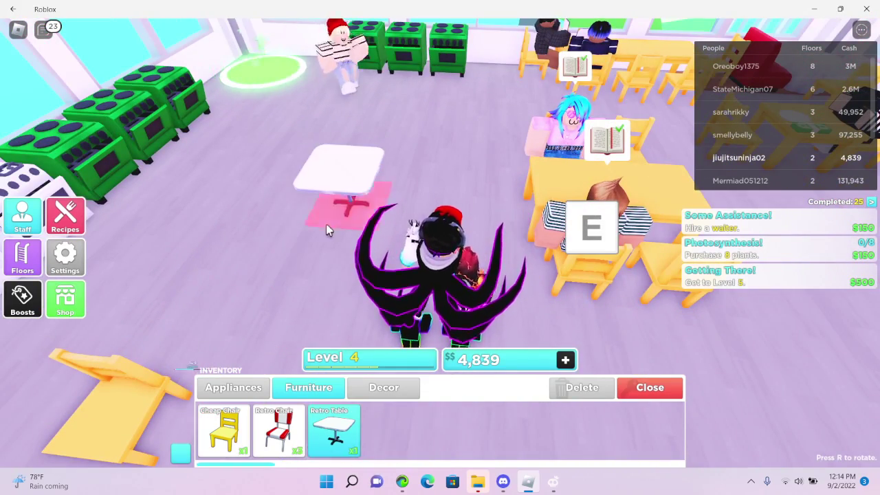
left_click(415, 239)
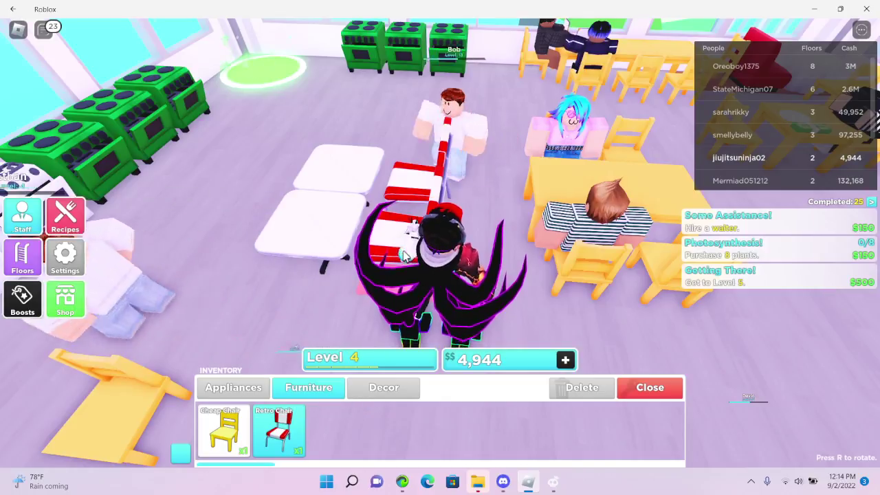
left_click_drag(420, 210, 502, 281)
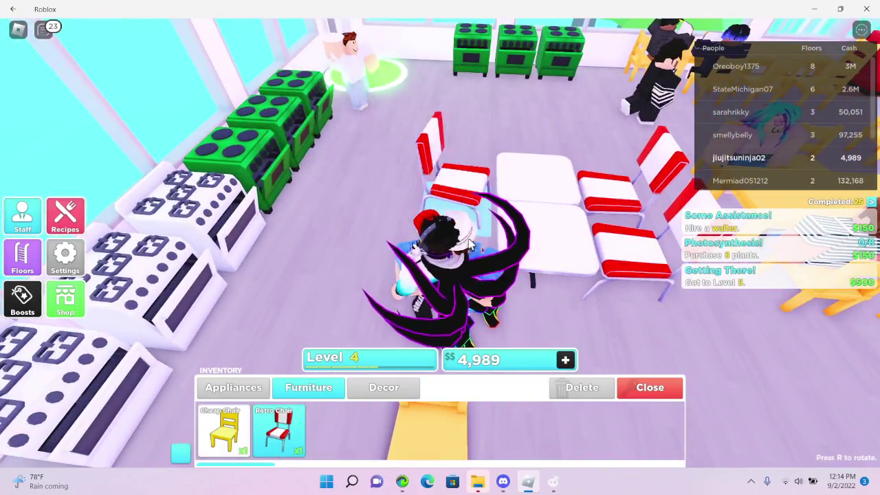
left_click(471, 244)
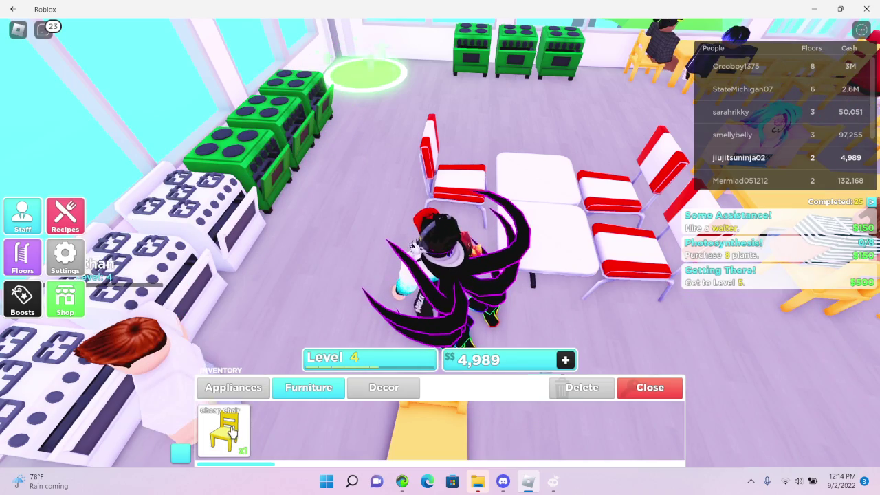
left_click(435, 254)
left_click_drag(434, 255, 473, 275)
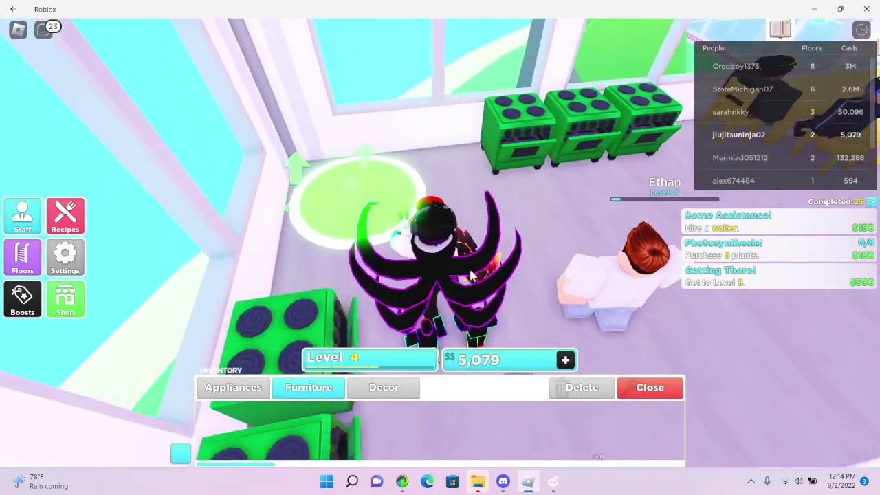
- Teleport down to Floor 1 from the Floors list
left_click(22, 258)
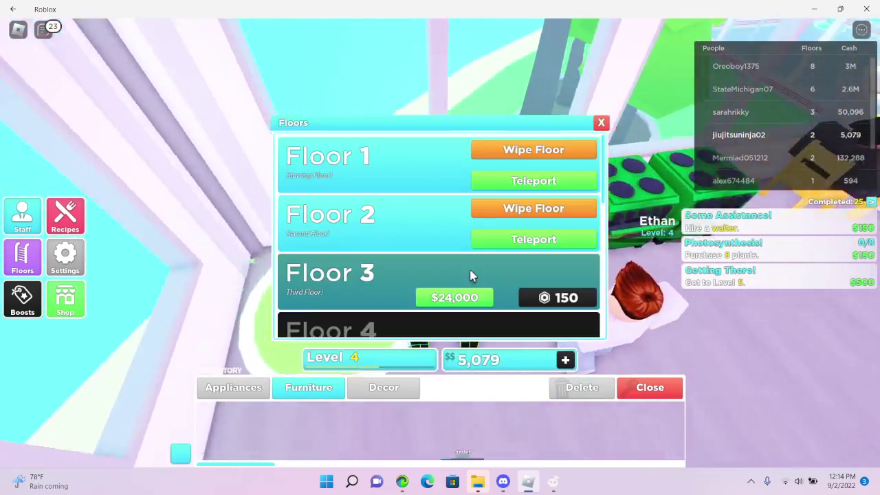
left_click(492, 181)
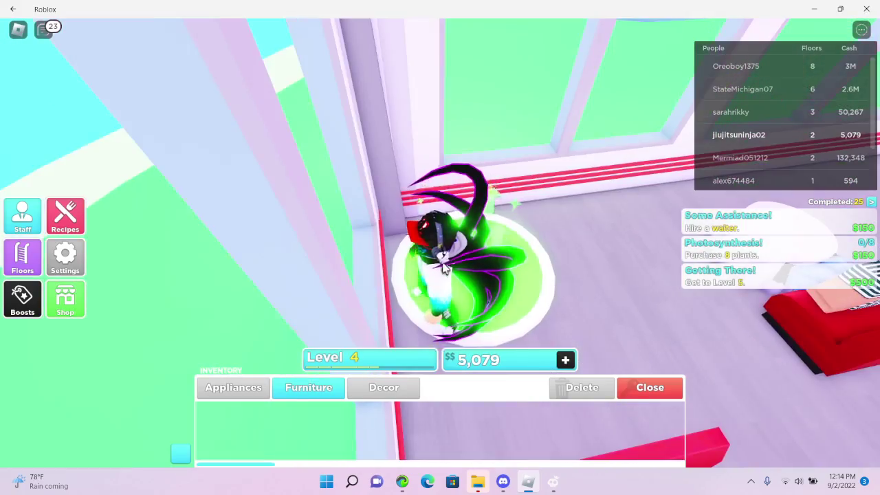
left_click_drag(441, 248, 500, 297)
- Walk past the restaurant sign and across the green field to a neighbouring restaurant's front
key("w")
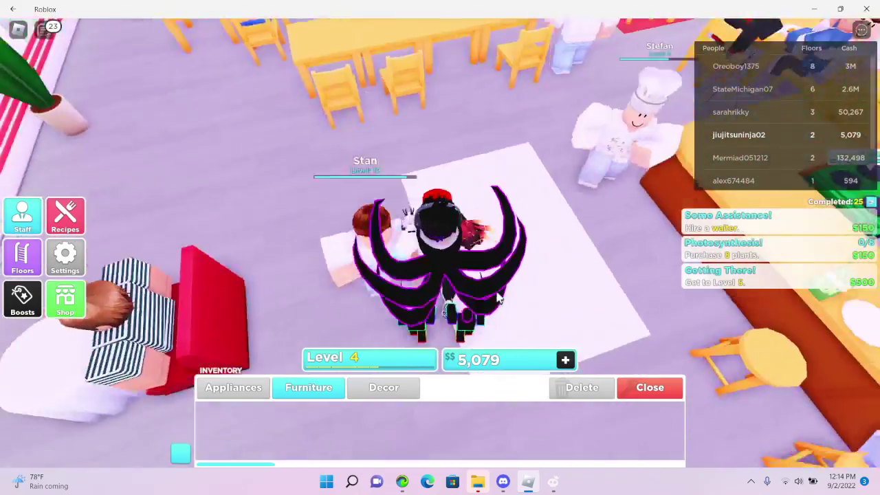
key("w")
key("w")
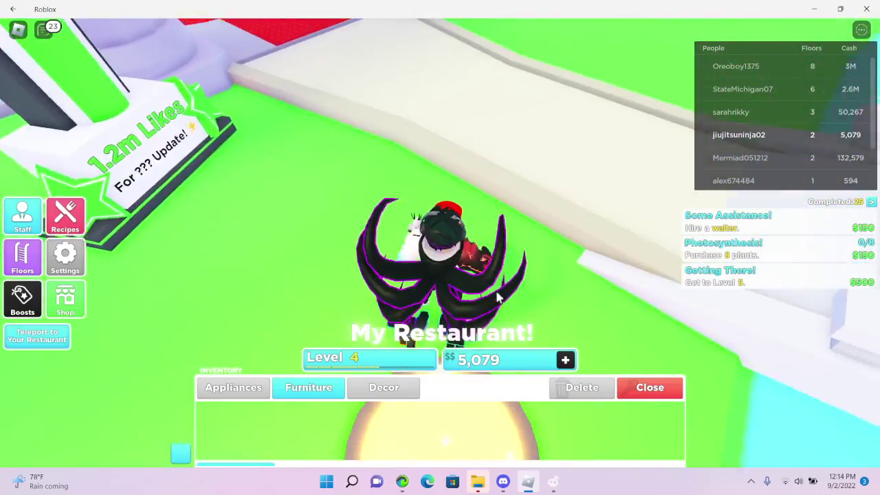
key("w")
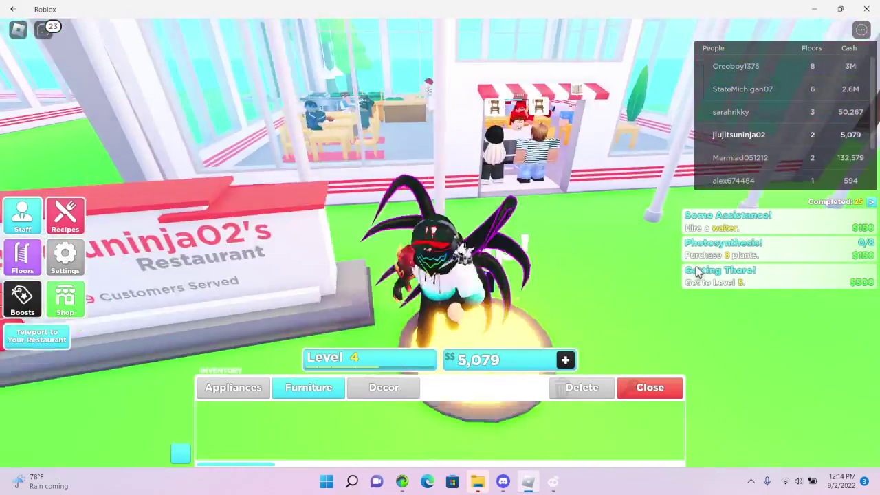
key("w")
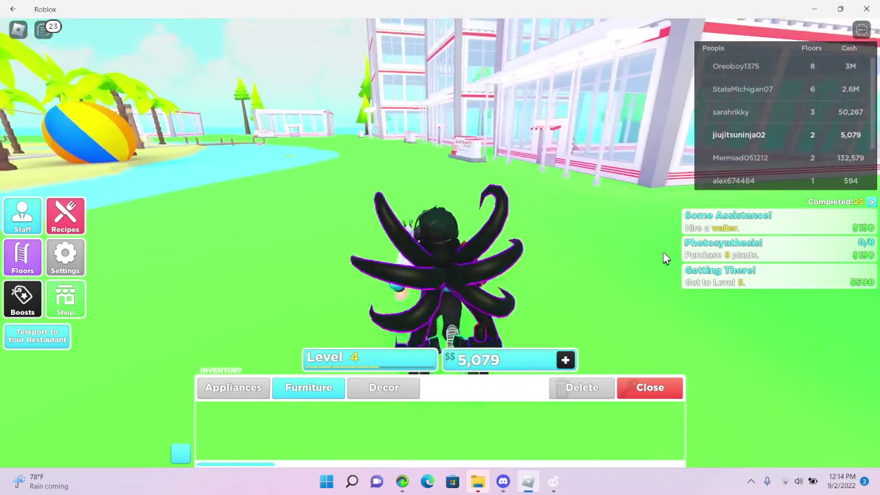
key("w")
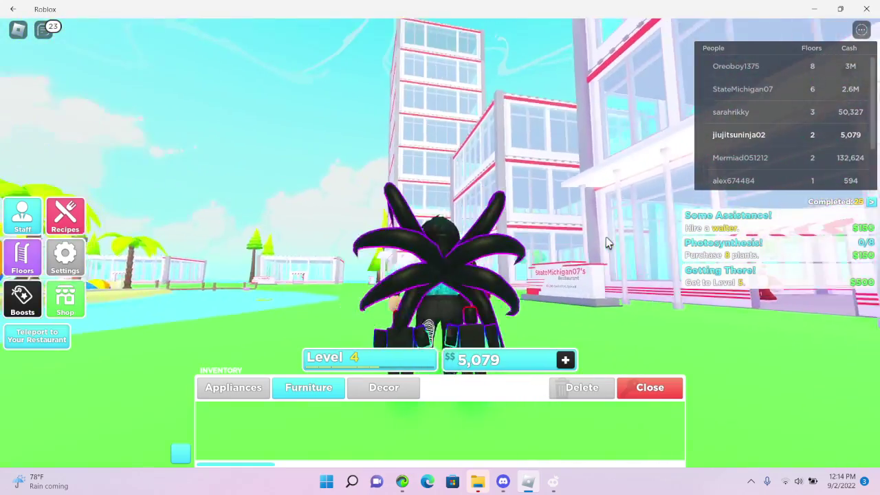
key("w")
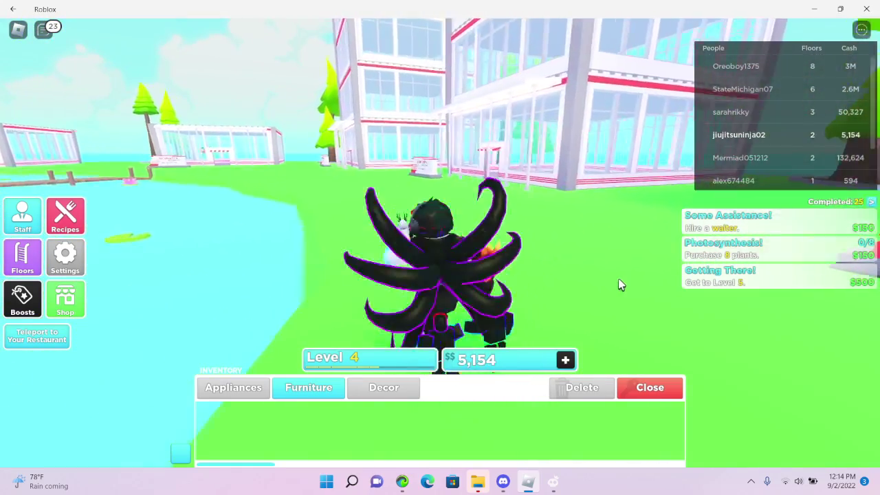
key("w")
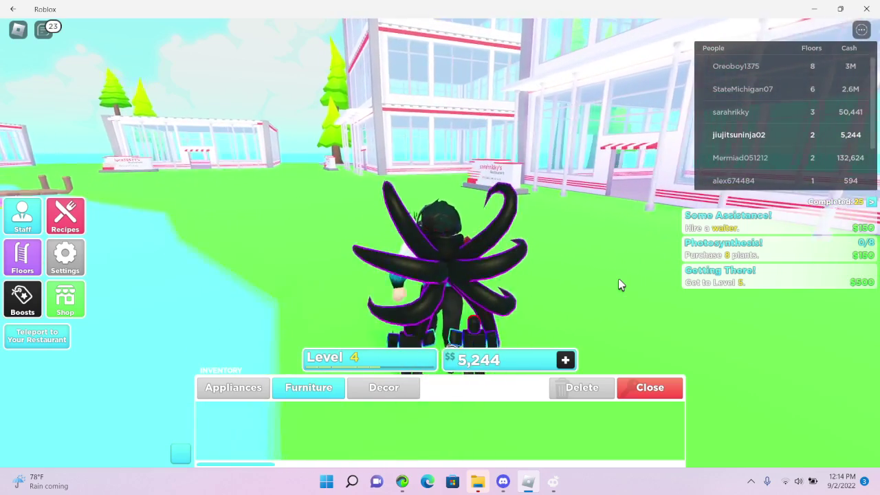
key("w")
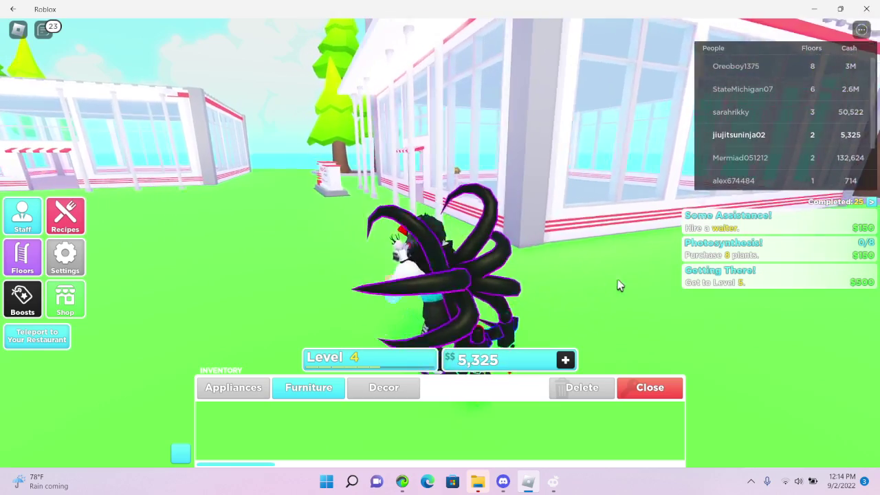
left_click_drag(620, 284, 492, 235)
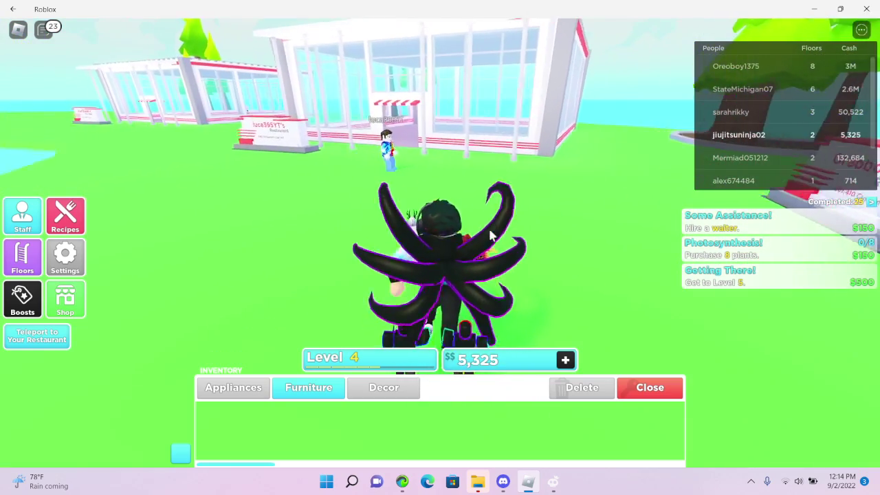
- Walk among the neighbouring restaurant's long tables, then back out to the field
key("w")
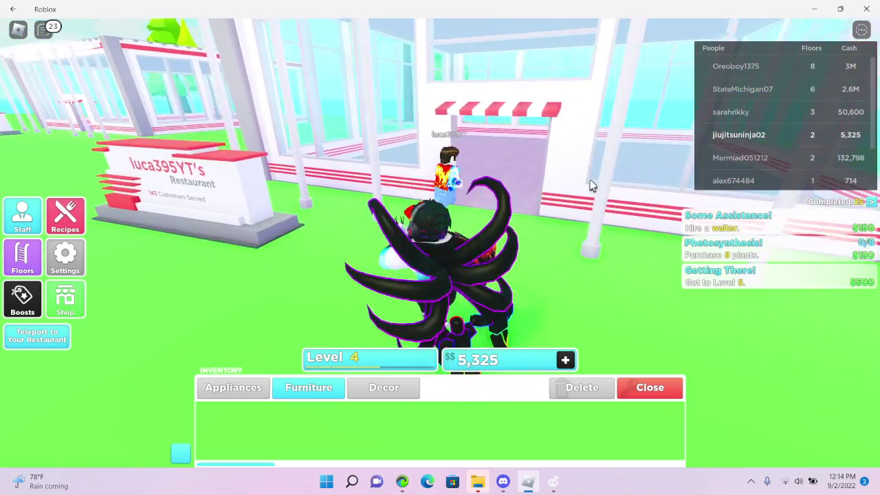
key("w")
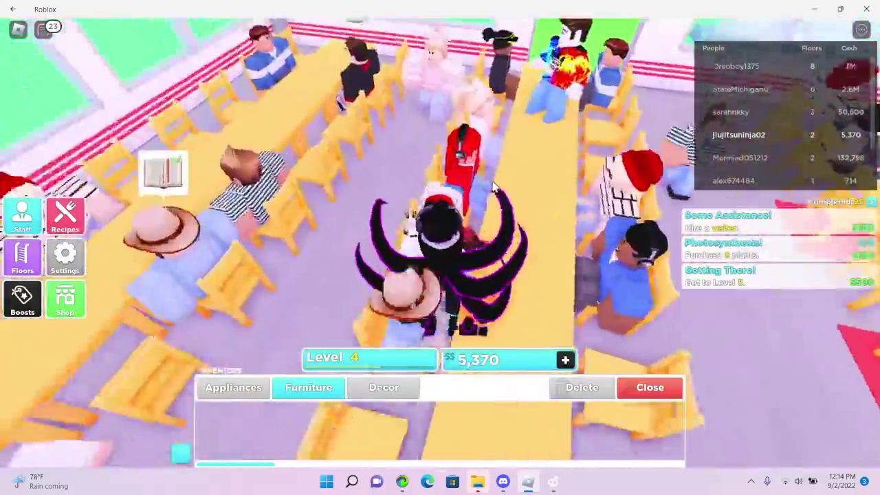
scroll(410, 204, "up", 3)
scroll(410, 204, "down", 3)
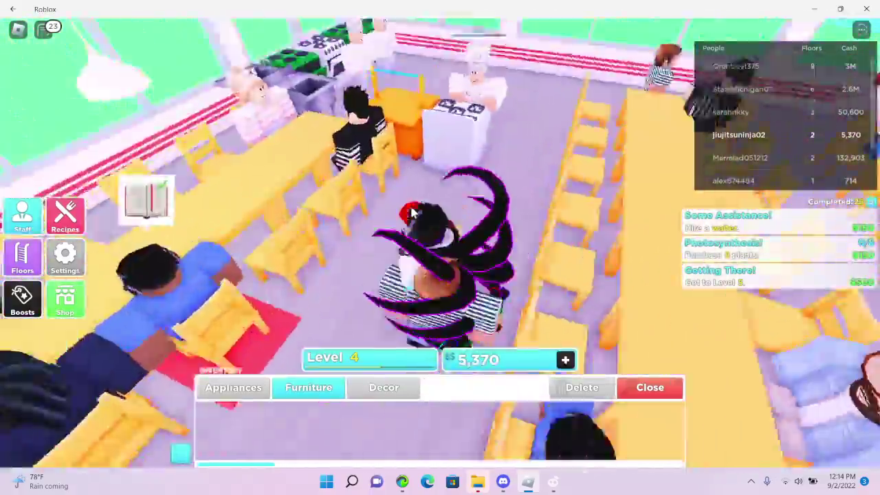
key("w")
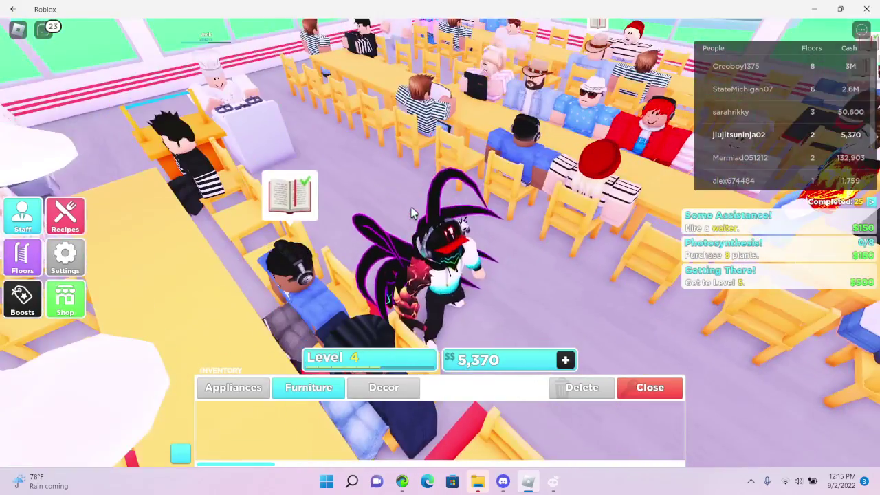
scroll(413, 213, "down", 3)
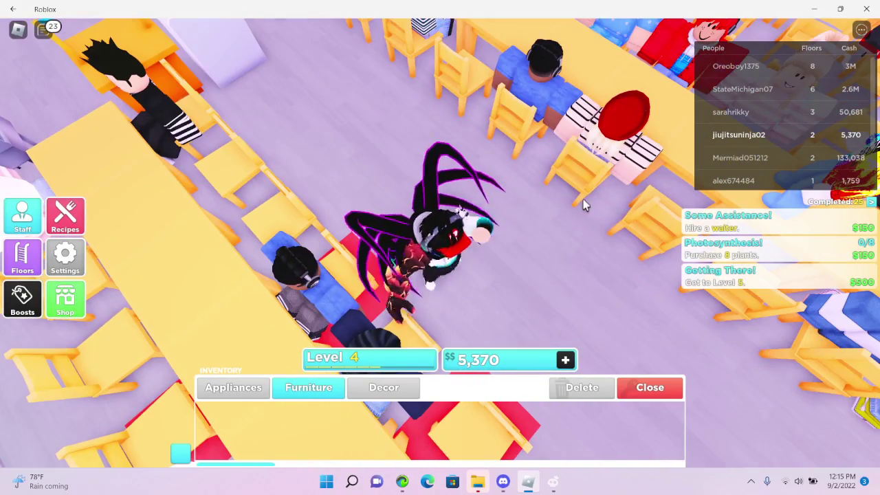
left_click_drag(584, 198, 526, 311)
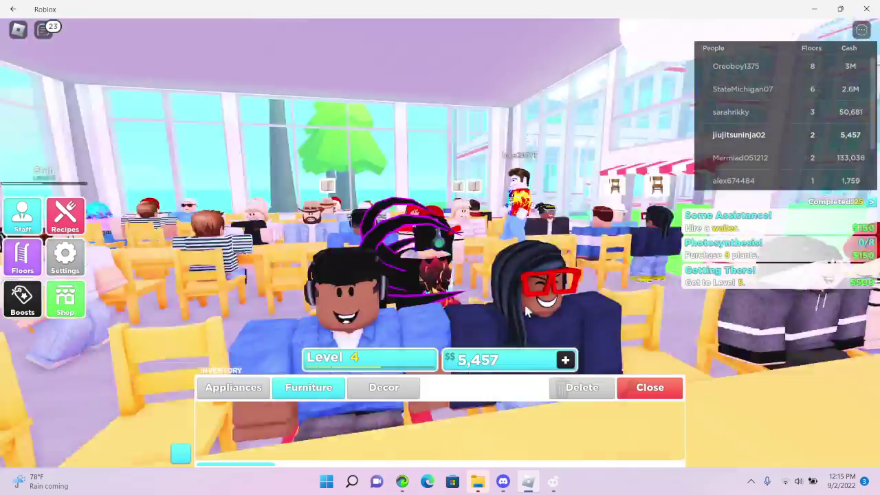
key("w")
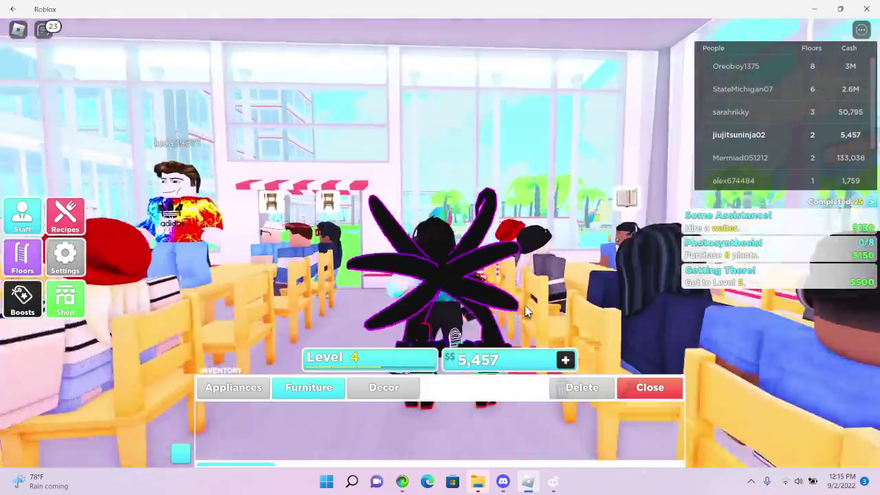
key("w")
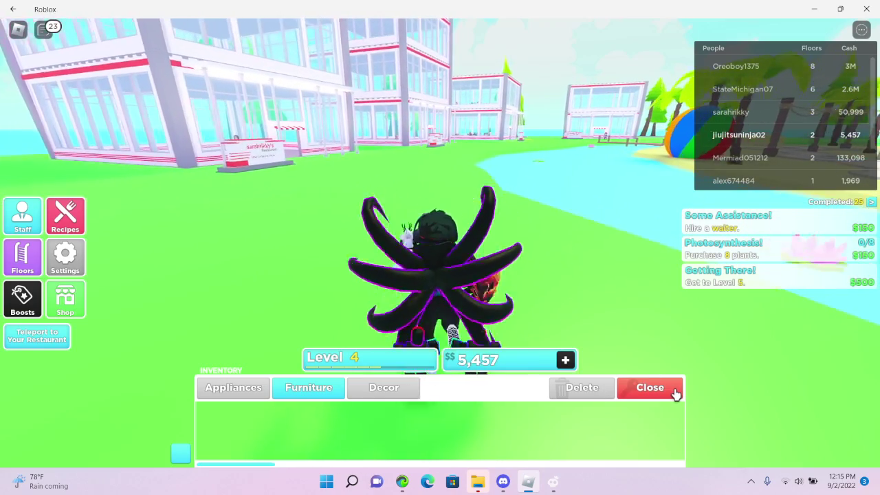
- Close the restaurant to customers, confirming Yes, and head back across the water
left_click(675, 394)
left_click(404, 324)
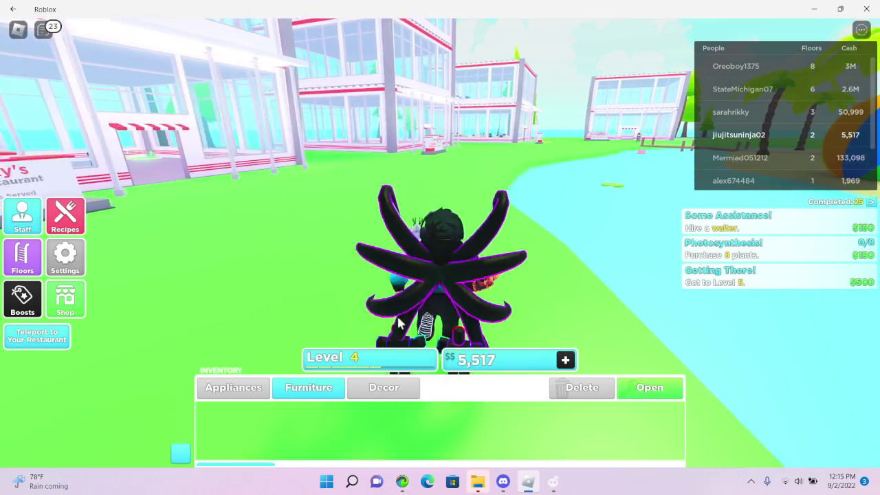
key("w")
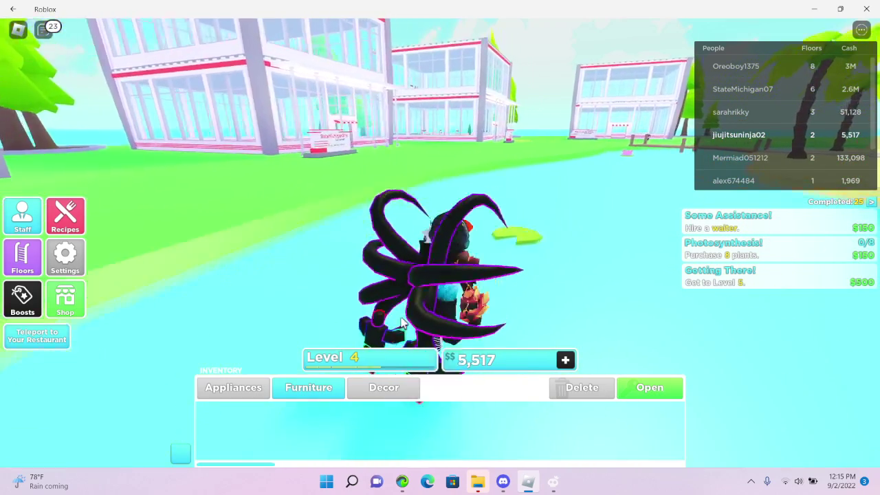
key("w")
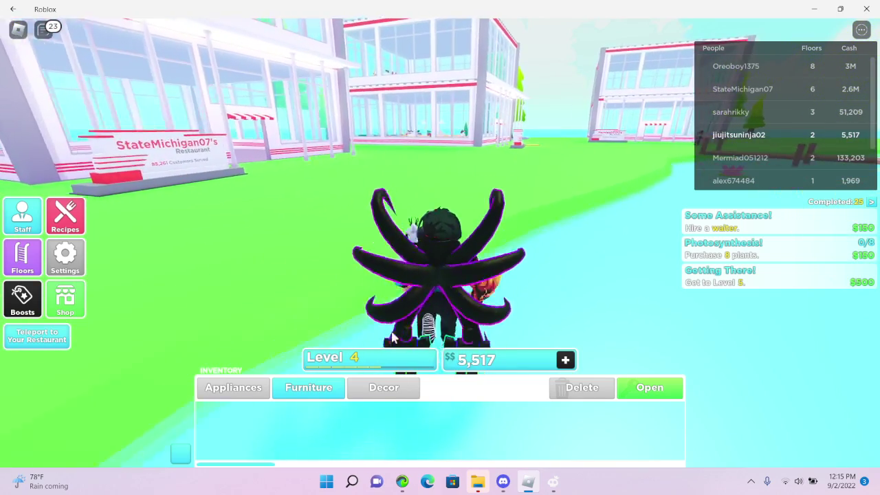
- Return via the teleport pad to the corner by the green circle
key("w")
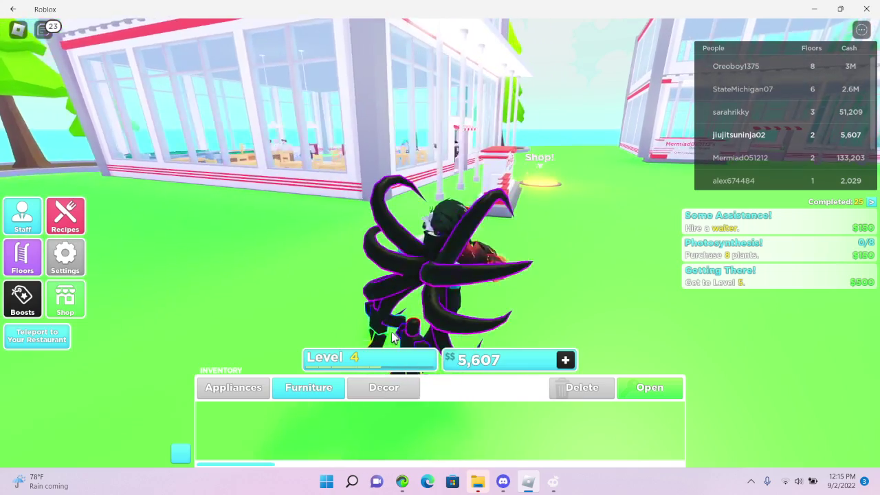
key("w")
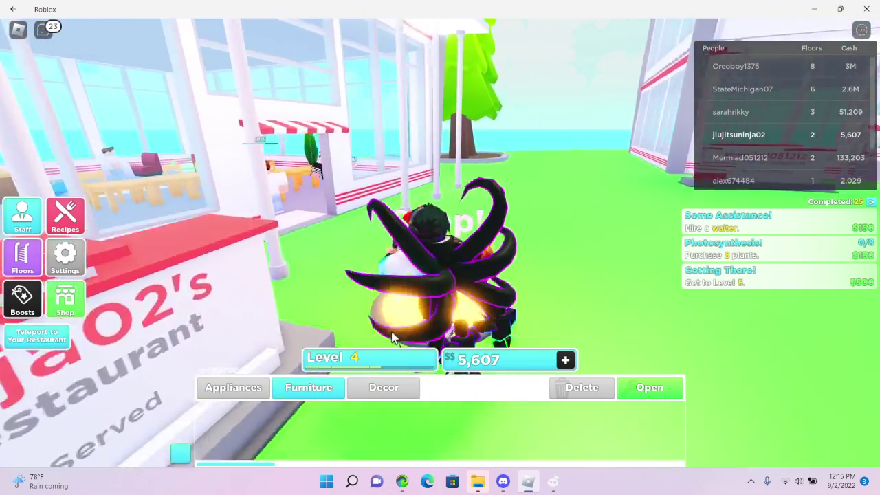
key("w")
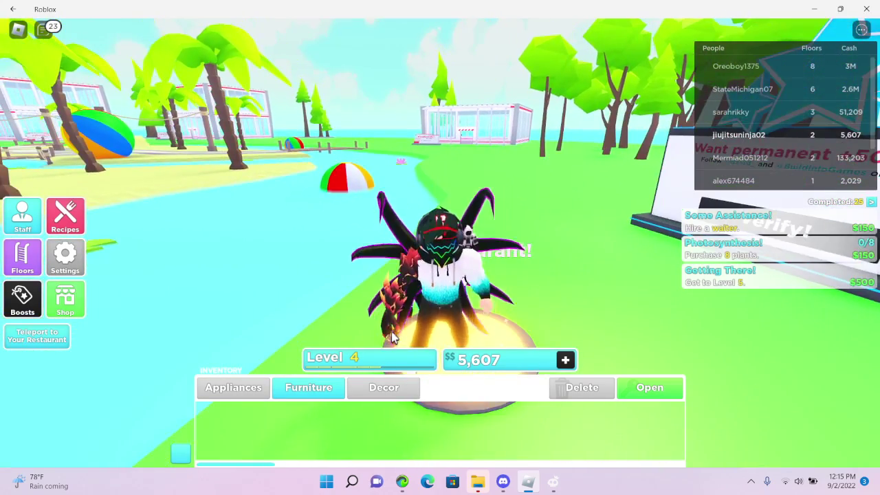
key("w")
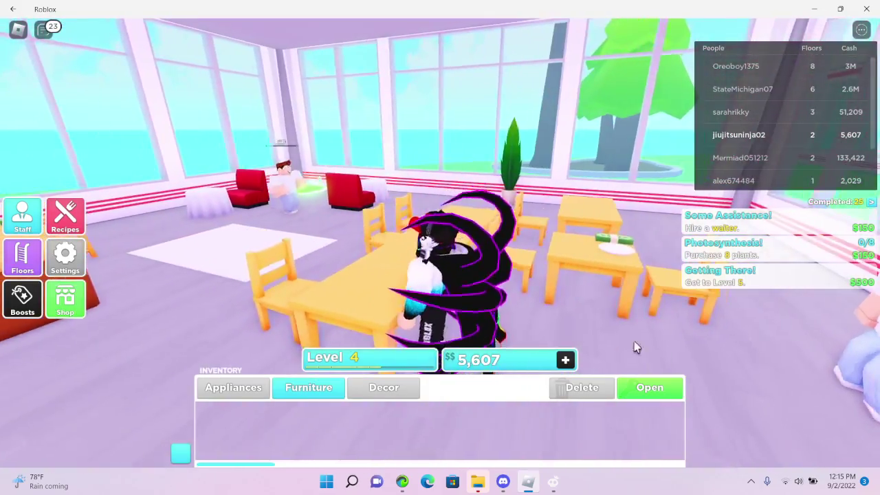
left_click_drag(421, 366, 437, 152)
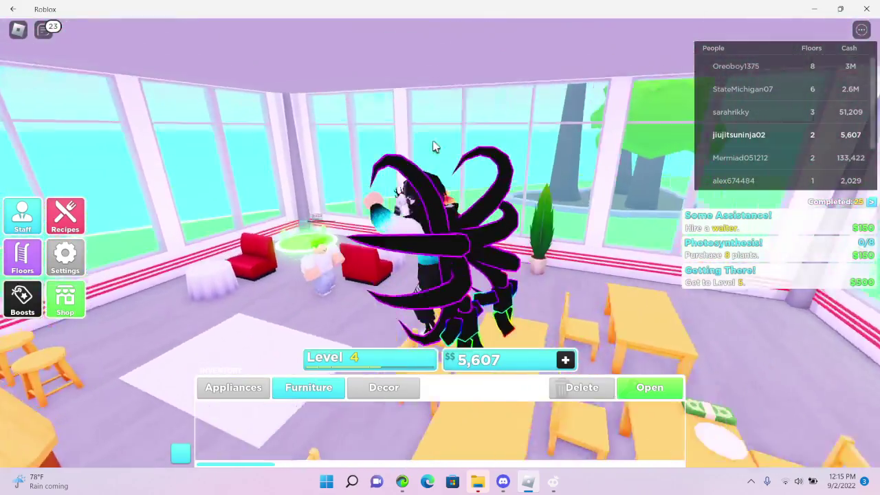
key("w")
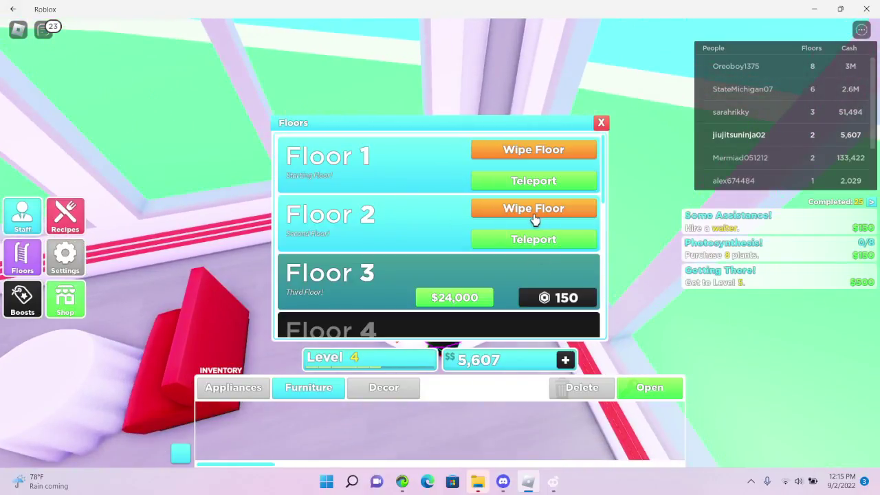
- Wipe the first floor, confirming the prompt, and close the Floors window
left_click(543, 150)
left_click(382, 323)
left_click(601, 123)
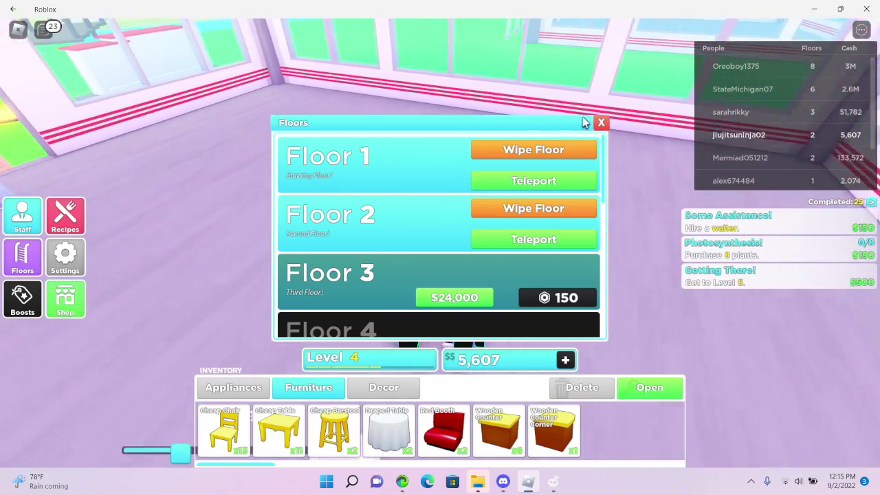
left_click(601, 122)
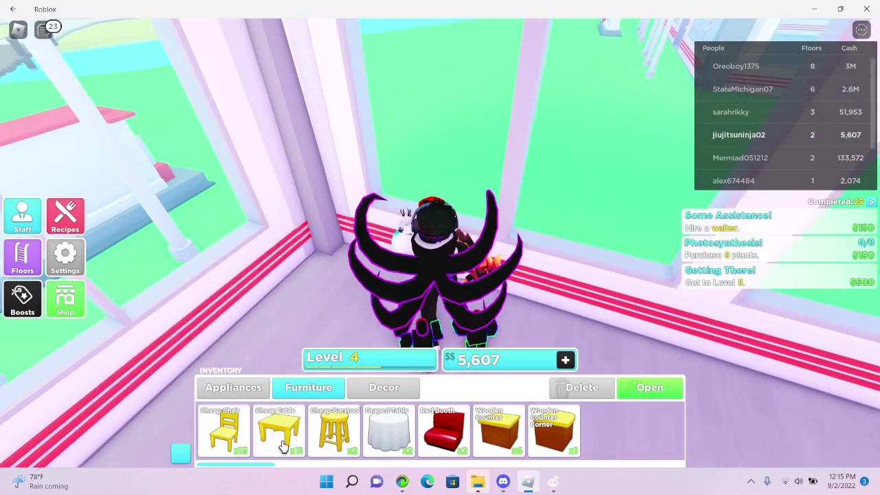
- Place Cheap Table sections in a row along the windows and pick up a Draped Table
left_click(279, 430)
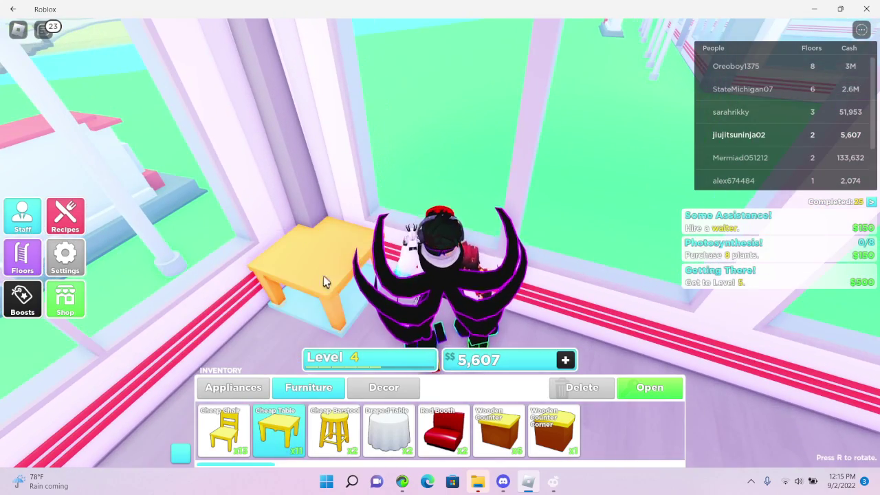
left_click(392, 306)
left_click(565, 360)
left_click(600, 123)
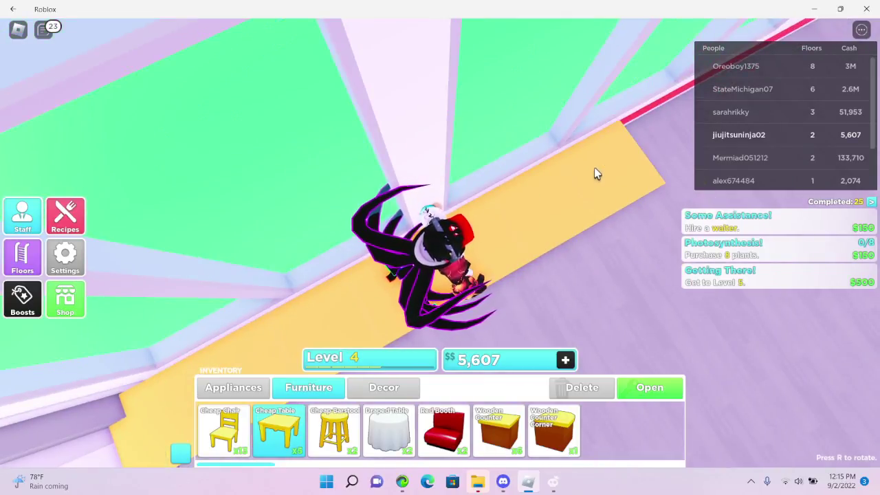
left_click_drag(688, 133, 619, 170)
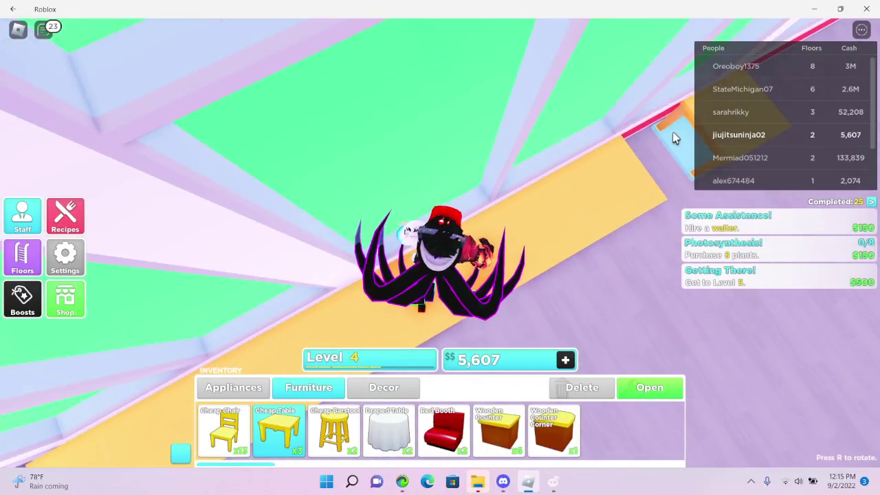
left_click_drag(662, 151, 611, 167)
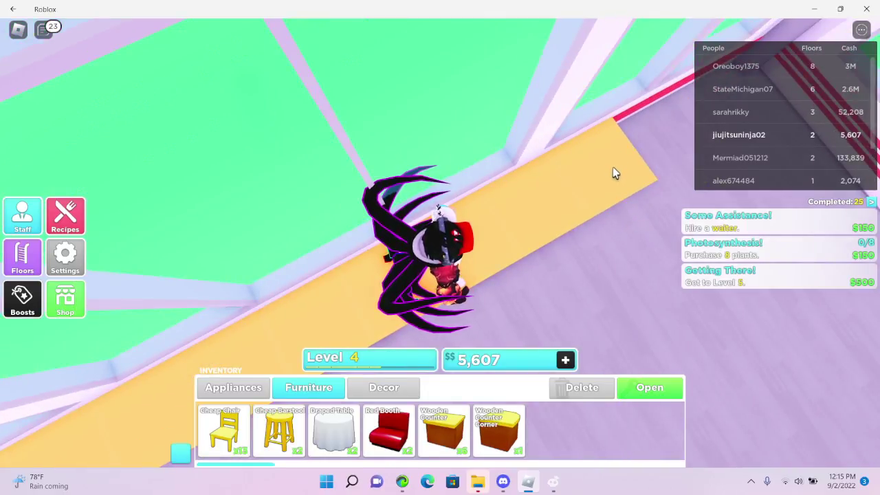
left_click(348, 427)
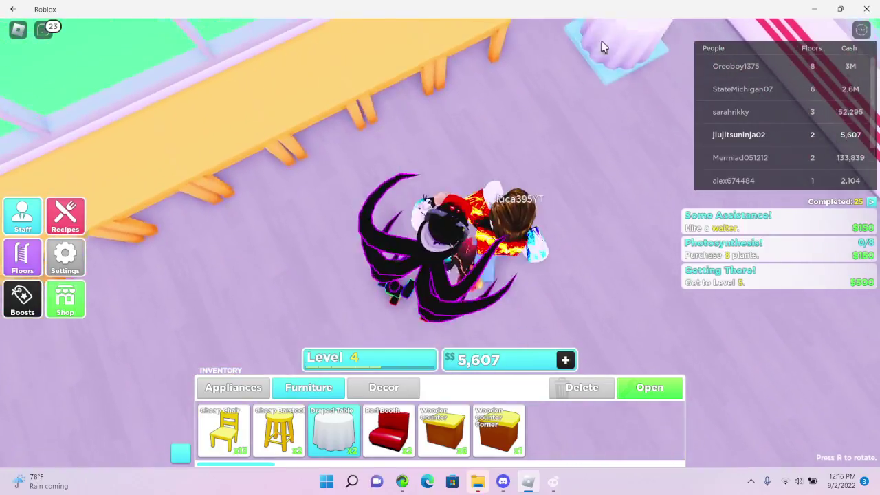
left_click_drag(578, 60, 485, 129)
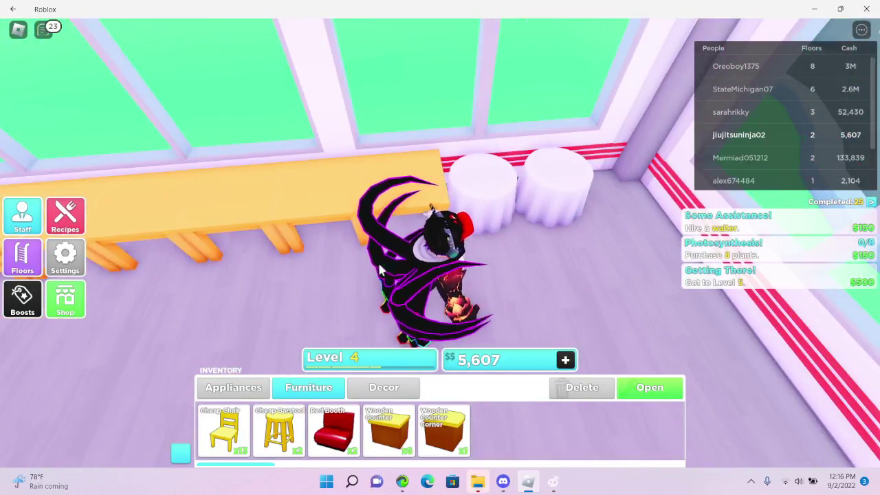
left_click_drag(322, 293, 302, 258)
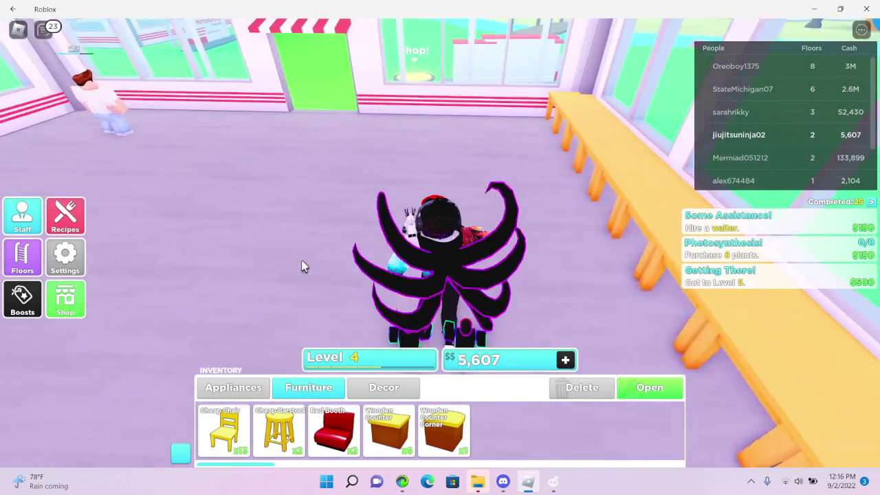
- Line Cheap Chairs along the long window table
left_click(226, 432)
left_click_drag(236, 295, 269, 248)
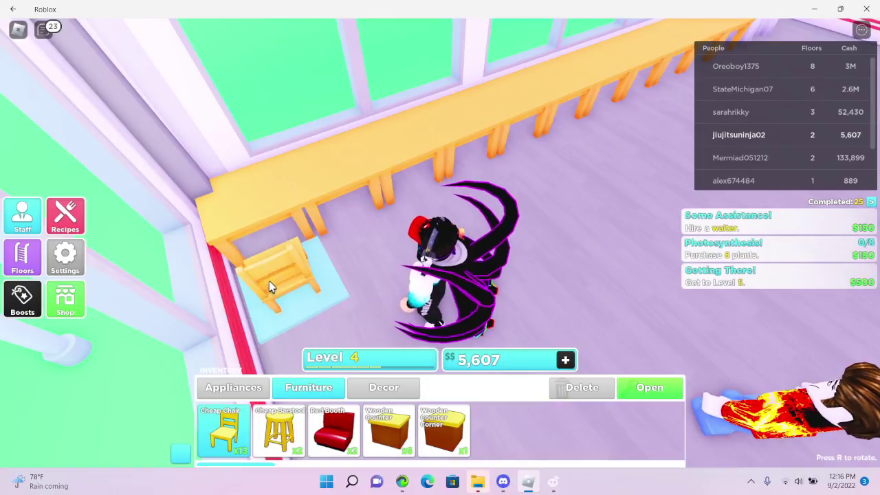
left_click(268, 281)
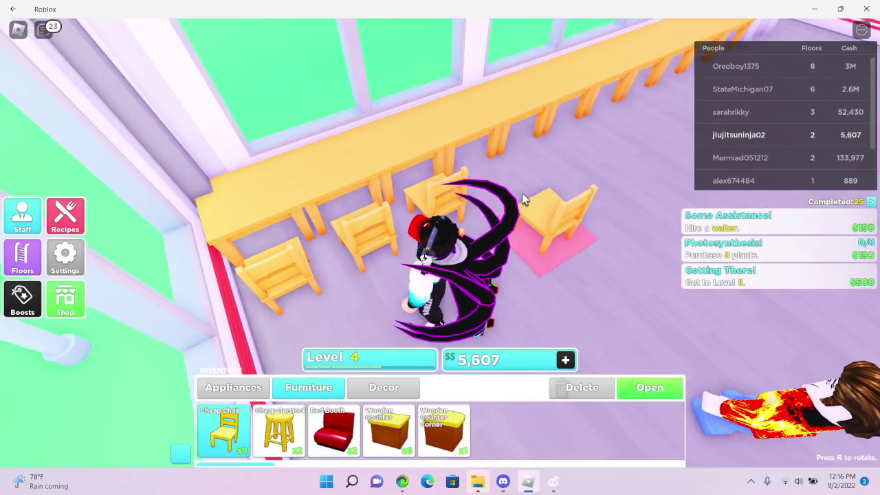
left_click(556, 227)
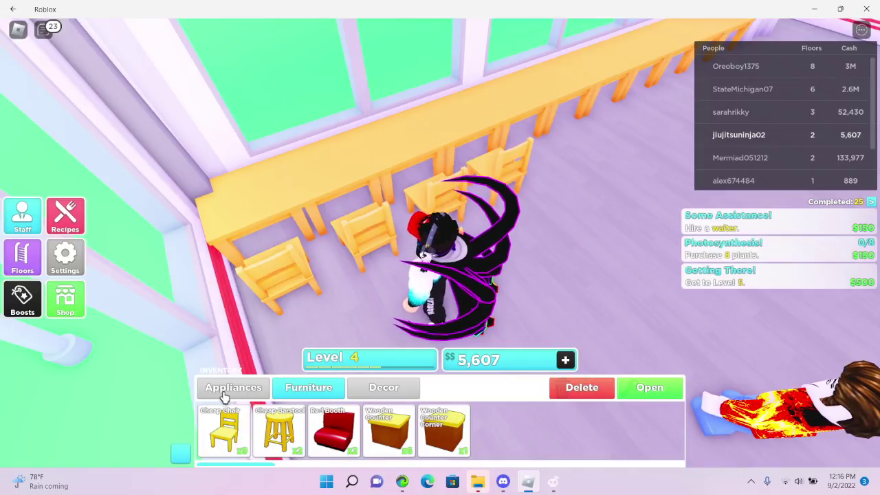
left_click_drag(310, 275, 490, 231)
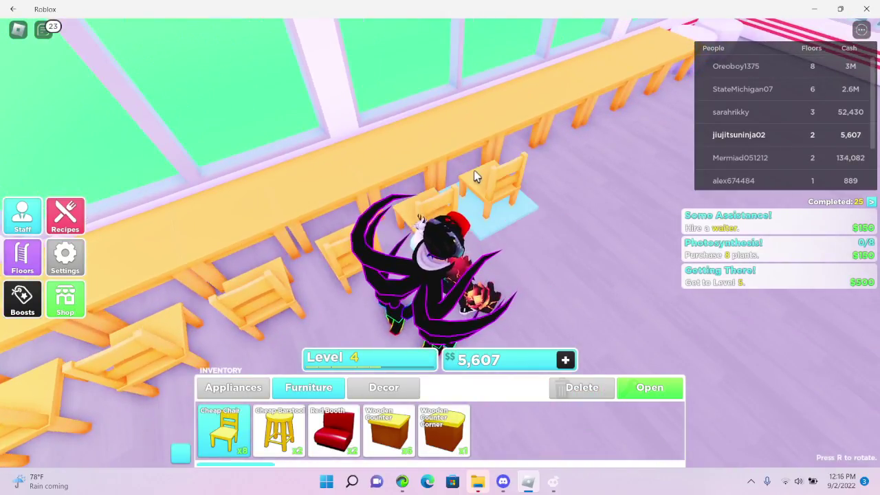
right_click(579, 134)
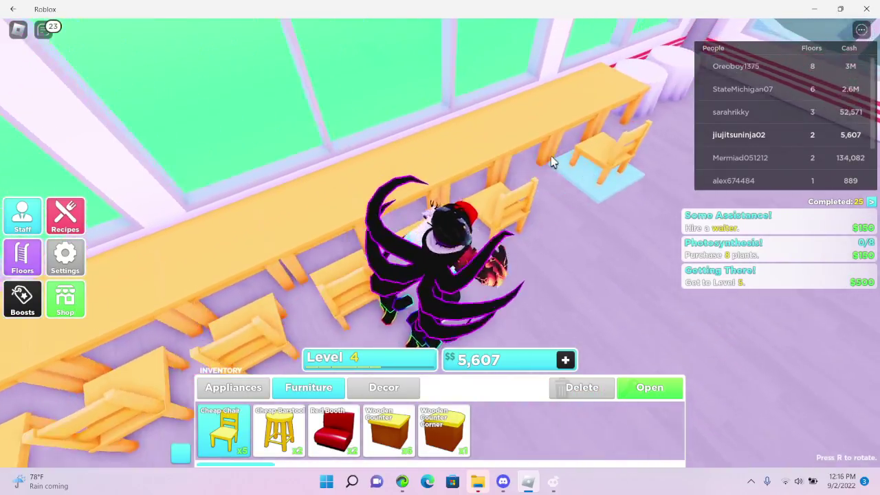
left_click_drag(537, 184, 513, 192)
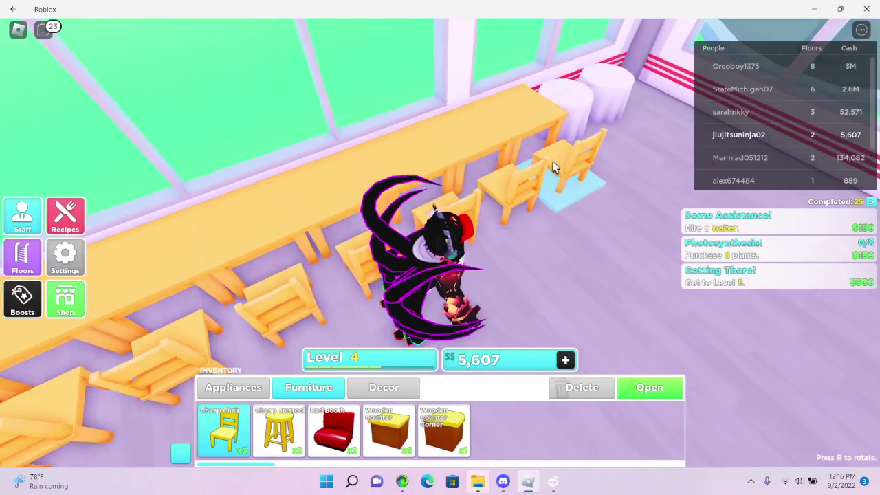
left_click_drag(588, 152, 244, 241)
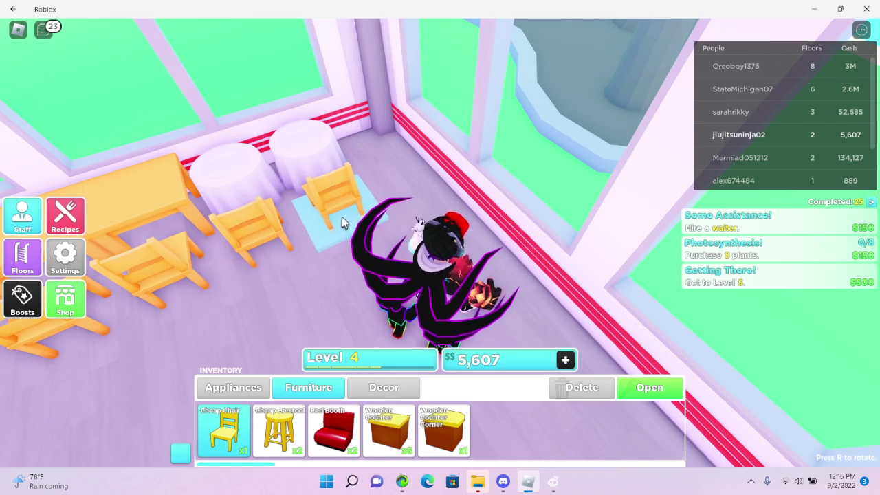
mouse_move(535, 126)
left_mouse_down()
mouse_move(447, 126)
mouse_move(619, 385)
left_mouse_up()
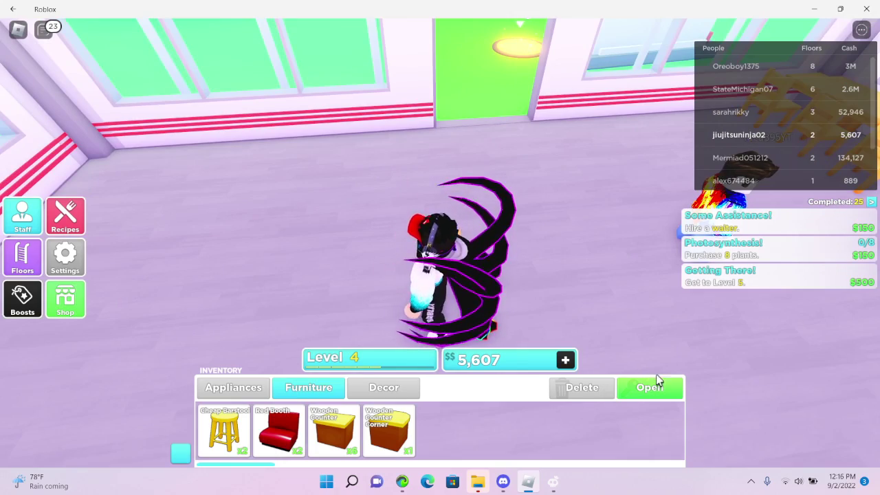
- Open the restaurant, then walk through the shop lobby and upstairs to the $50 Cheap Chair display
left_click(653, 387)
key("w")
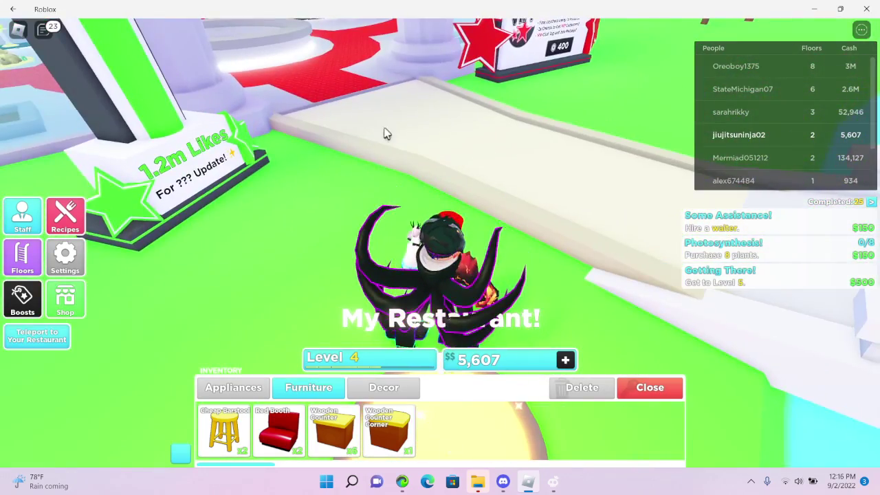
left_click_drag(497, 236, 393, 148)
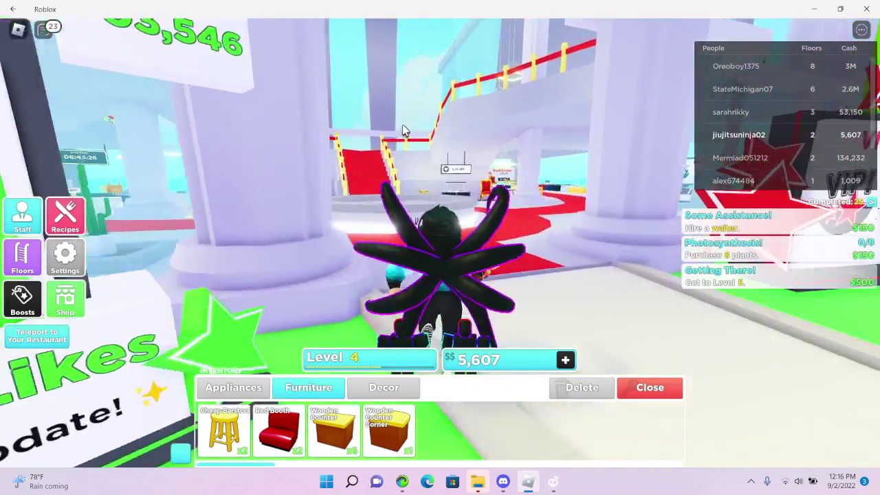
key("w")
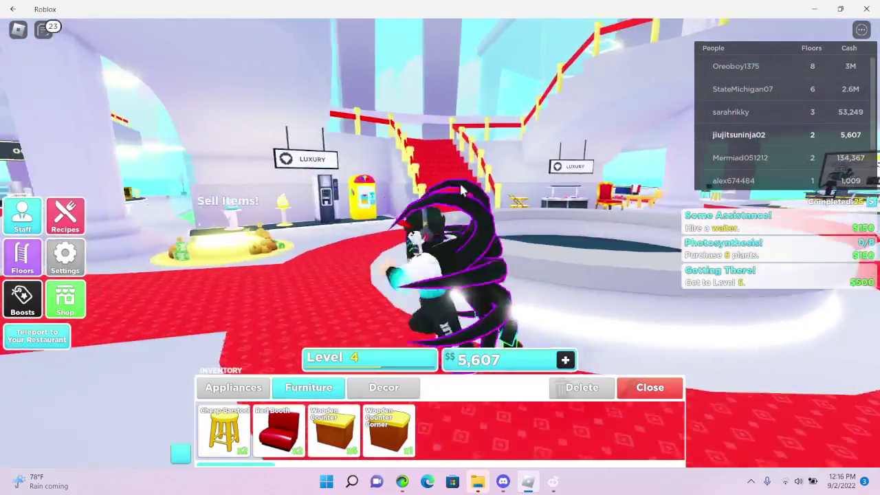
key("w")
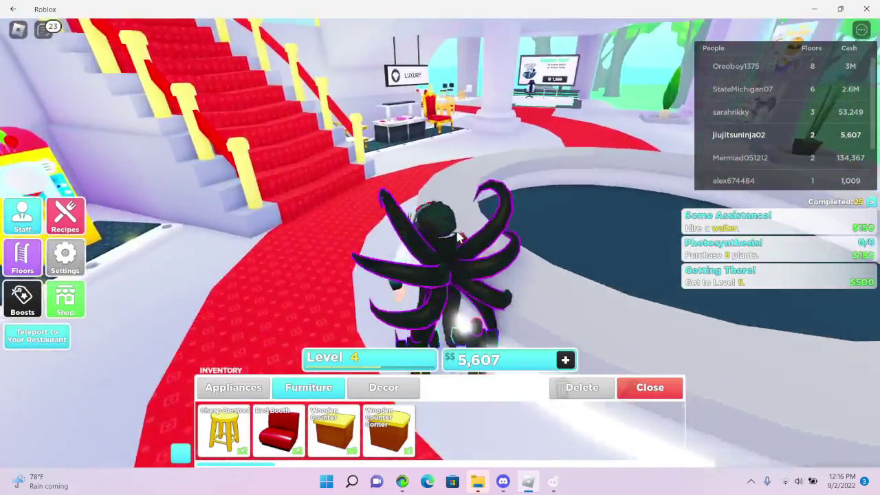
key("w")
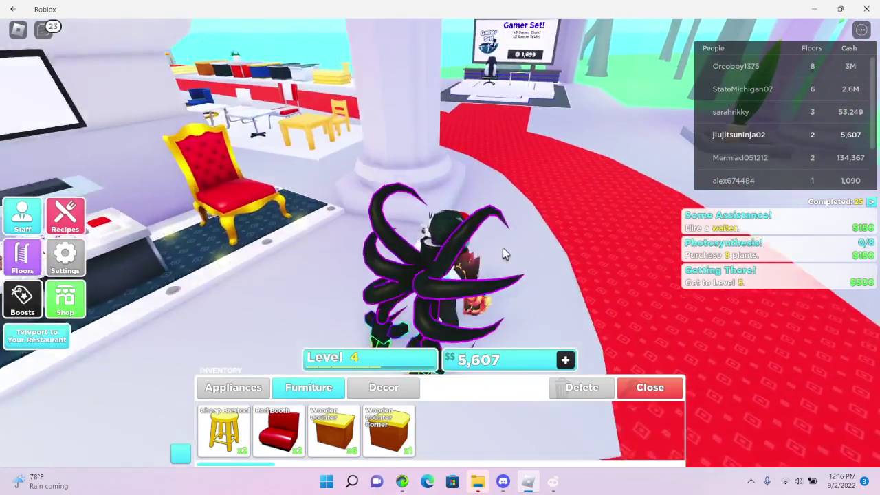
key("w")
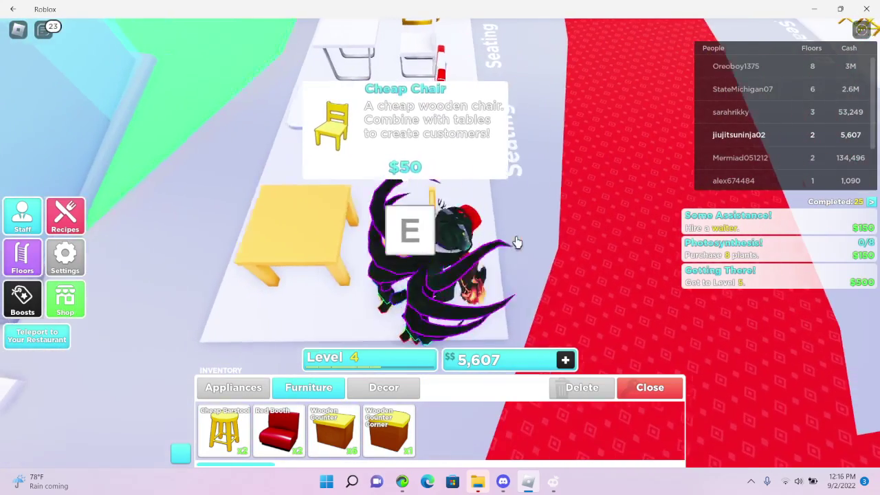
- Buy Cheap Chairs in three batches of three
key("e")
left_click(536, 313)
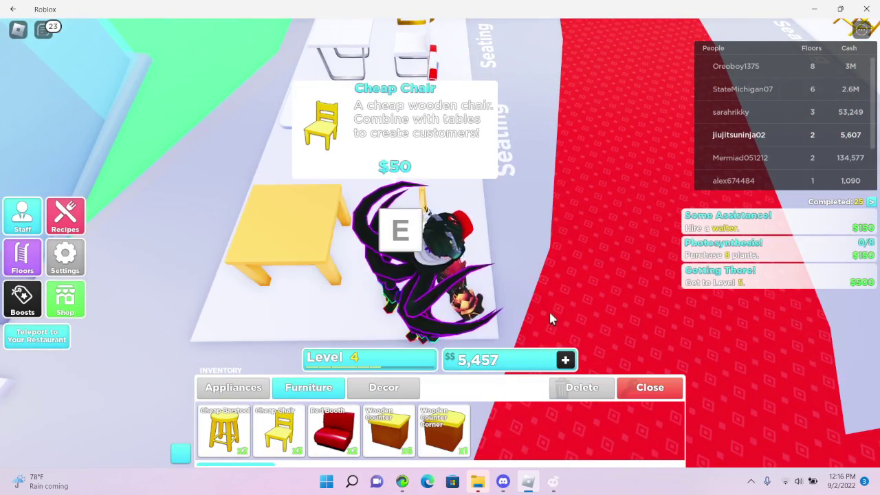
key("e")
left_click(544, 311)
key("e")
left_click(544, 311)
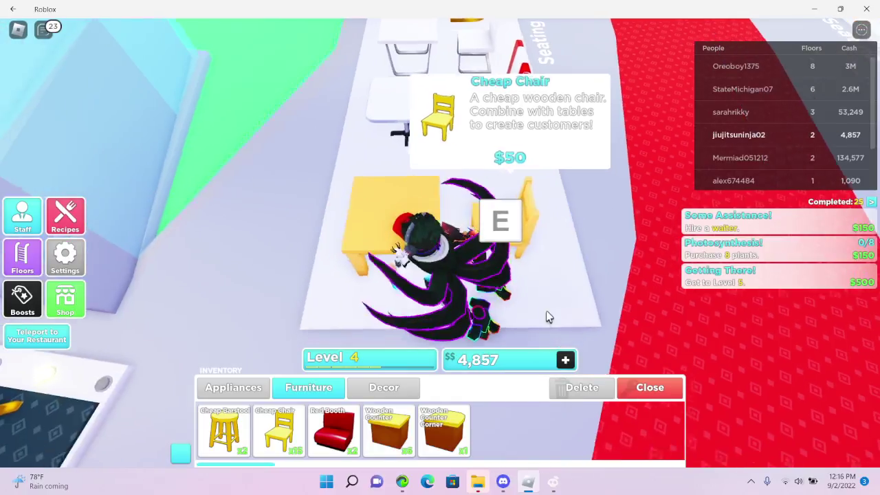
- Move to the Cheap Table display and buy several batches of three Cheap Tables
key("w")
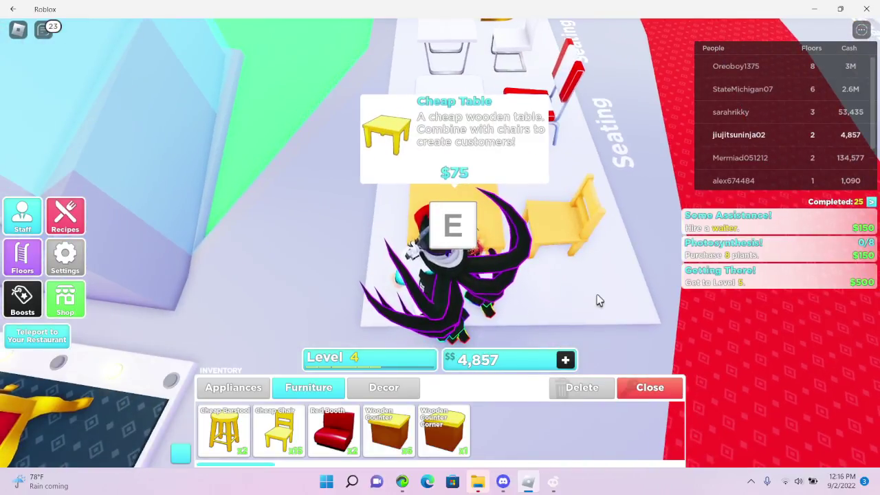
key("e")
left_click(543, 313)
key("e")
key("e")
left_click(549, 321)
key("e")
key("e")
left_click(547, 318)
key("e")
key("e")
left_click(545, 309)
key("e")
key("e")
left_click(545, 309)
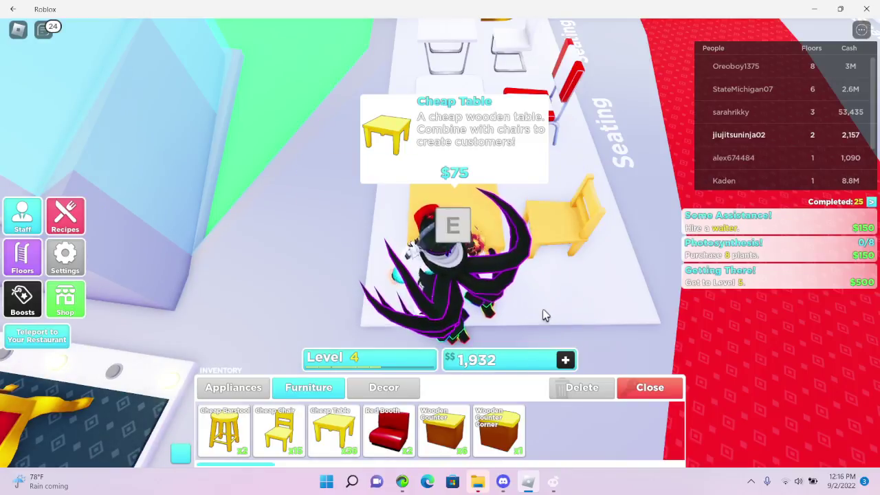
key("e")
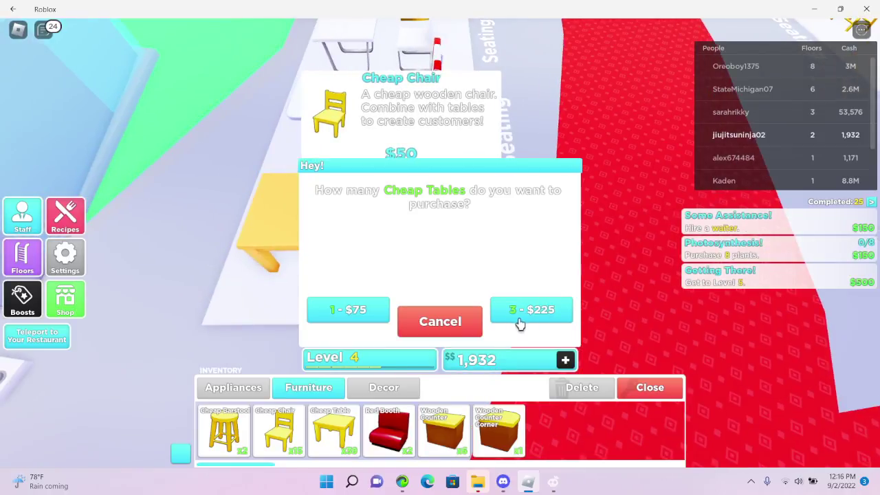
left_click(521, 316)
- Buy more Cheap Chairs in threes until cash runs out, dismissing the not-enough-cash warning
key("e")
left_click(521, 316)
key("e")
key("e")
left_click(519, 307)
key("e")
key("e")
left_click(520, 306)
key("e")
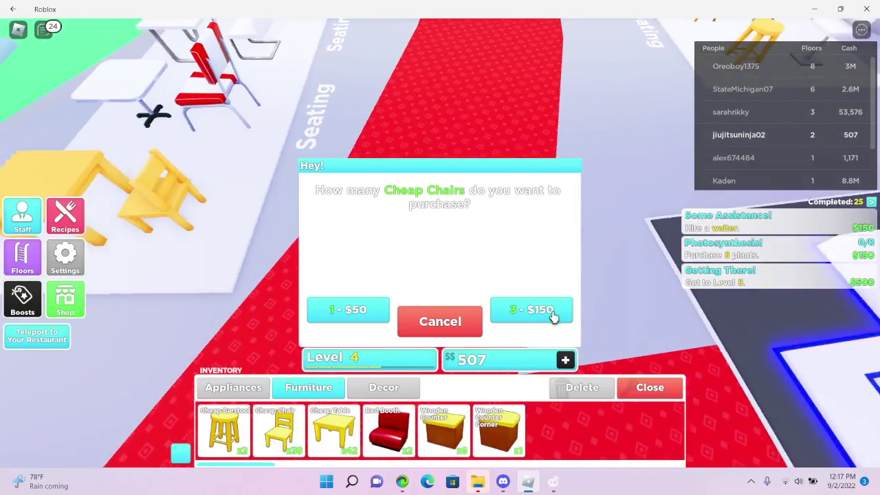
left_click(533, 311)
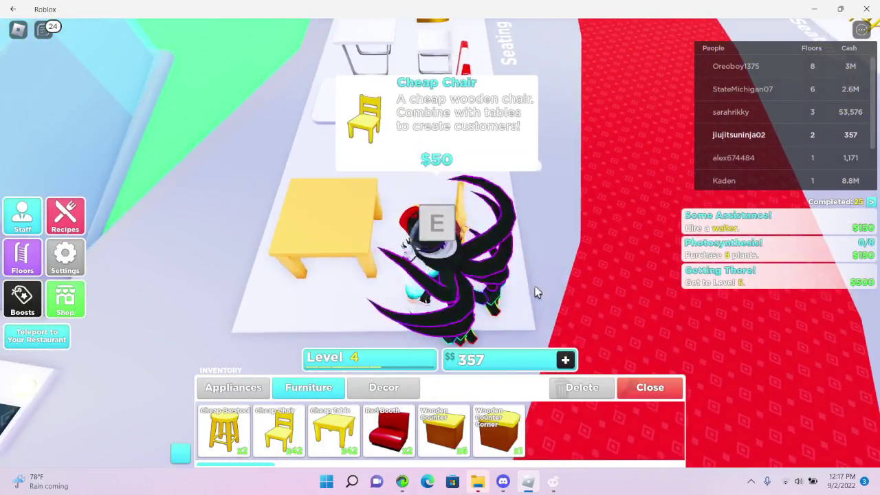
key("e")
left_click(533, 311)
key("e")
left_click(541, 320)
key("e")
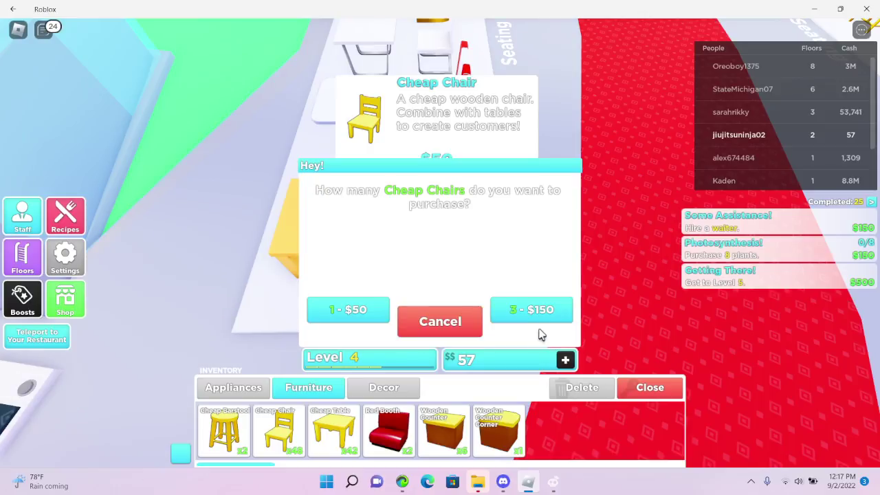
- Decline the Cheap Chair prompt and walk past the fountain and across the grass into the dining room
left_click(440, 322)
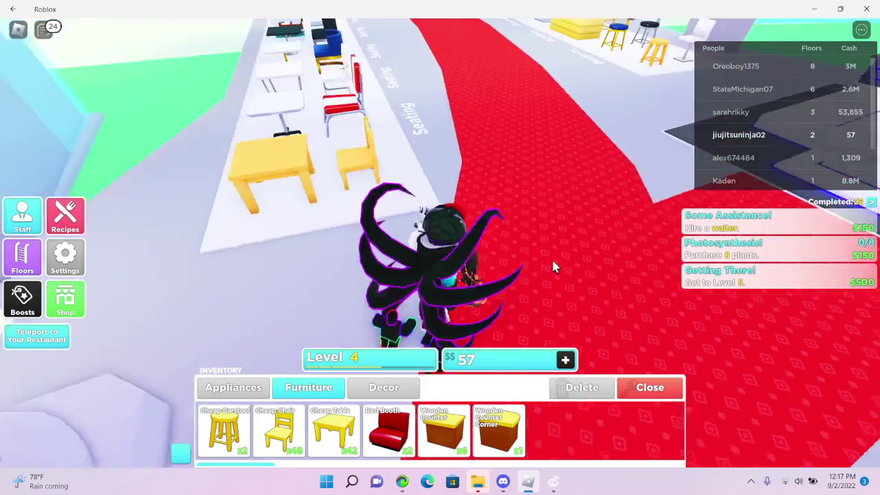
key("w")
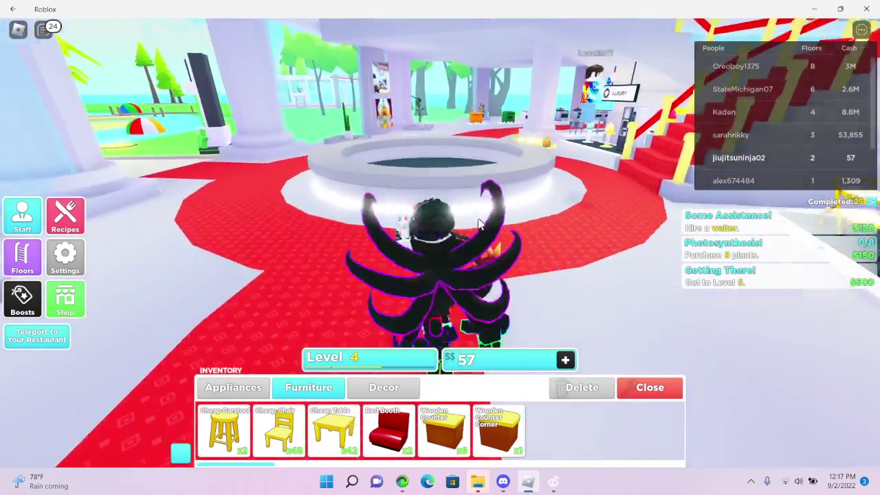
key("w")
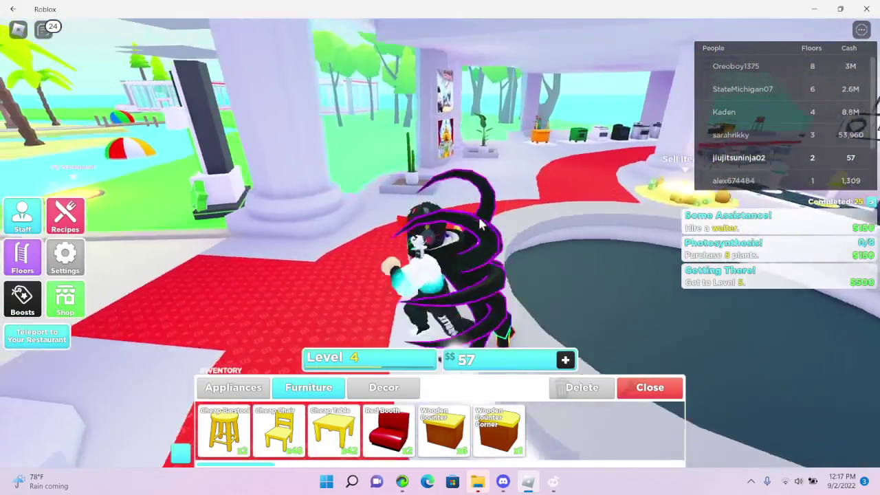
key("w")
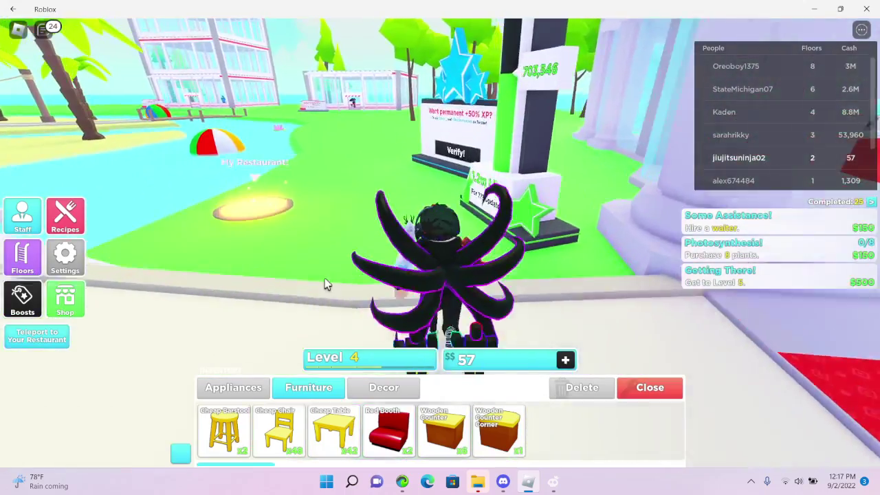
key("w")
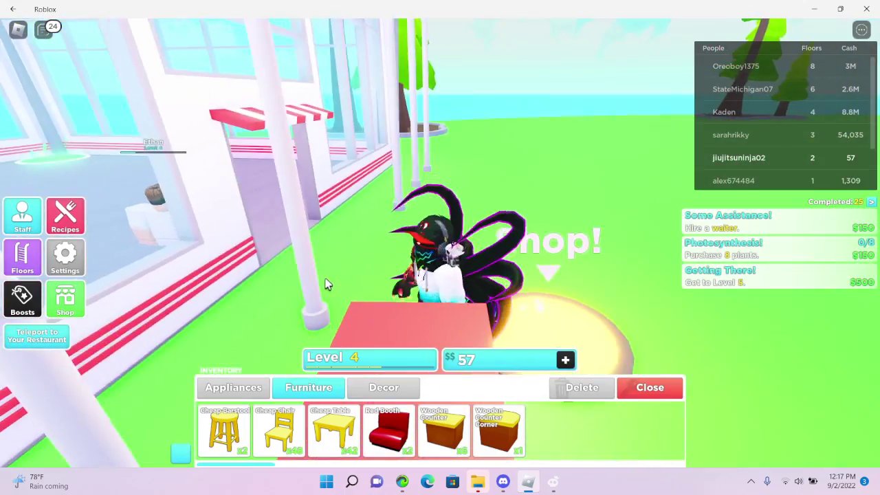
key("w")
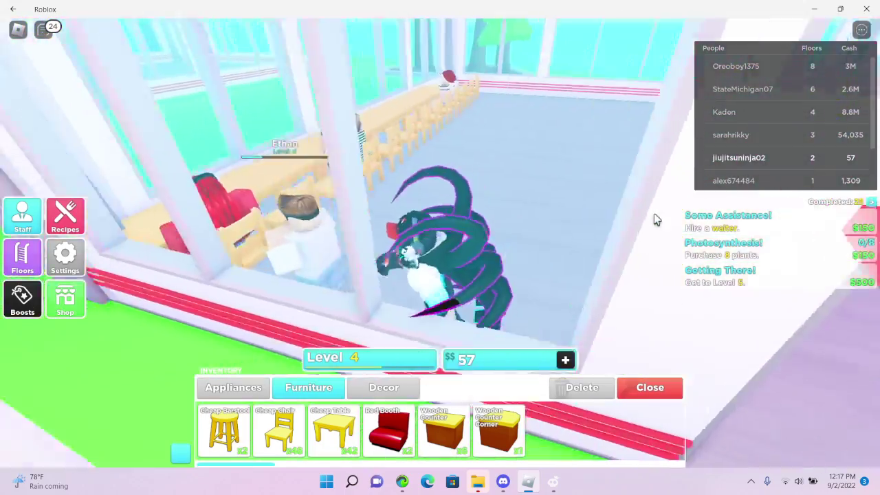
key("w")
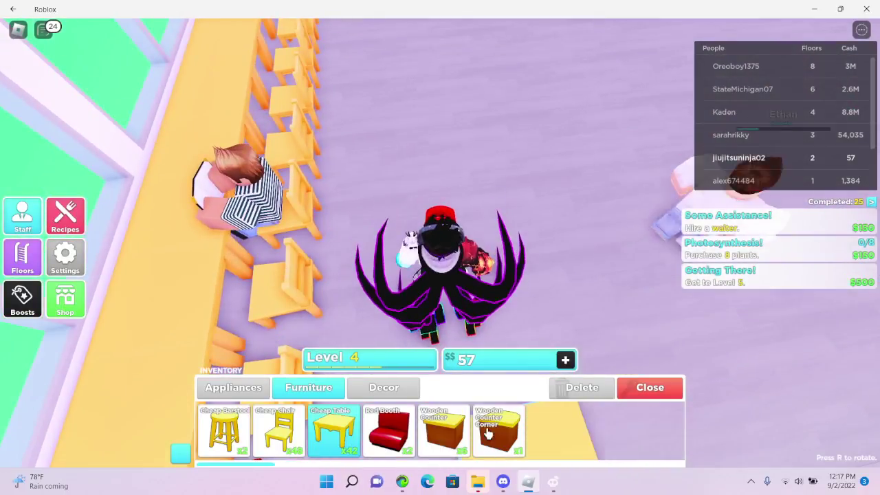
- Walk toward the table rows and keep the restaurant open when asked to close it
left_click_drag(427, 206, 654, 218)
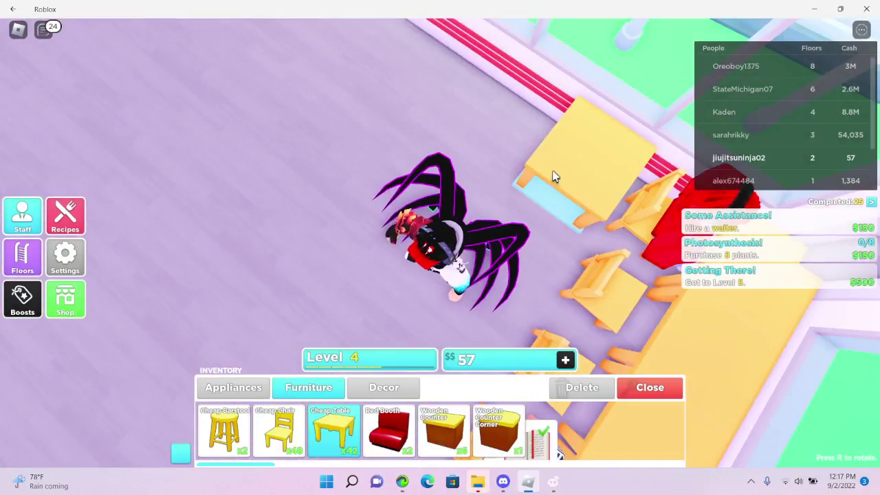
key("w")
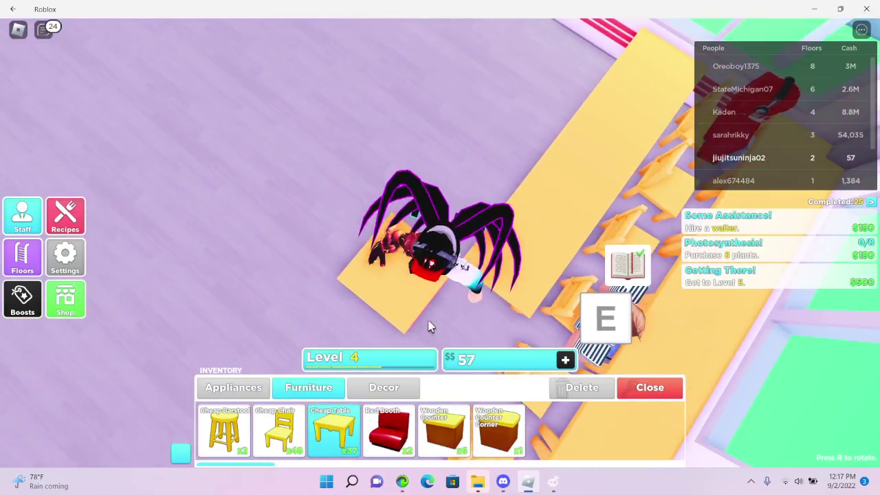
left_click_drag(424, 337, 485, 217)
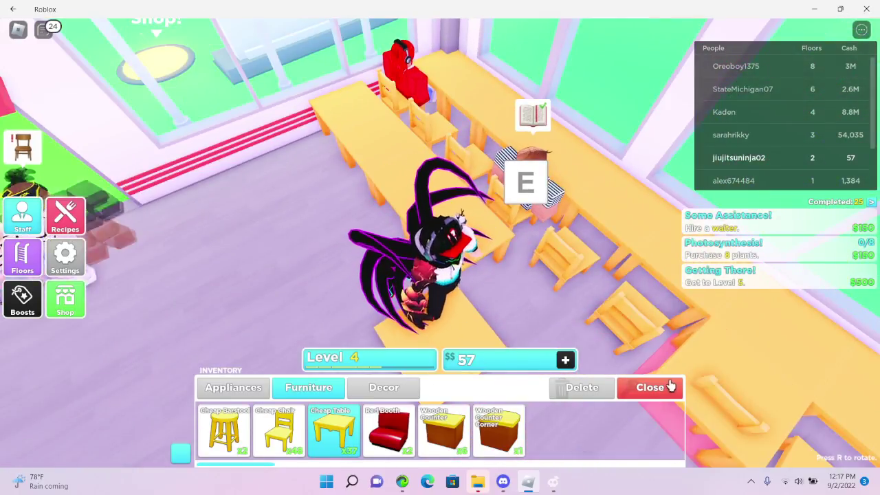
left_click(650, 388)
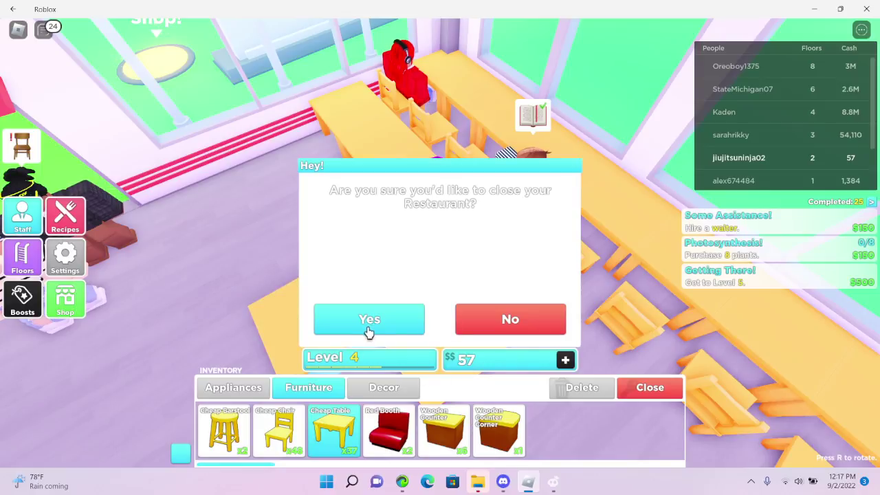
left_click(540, 330)
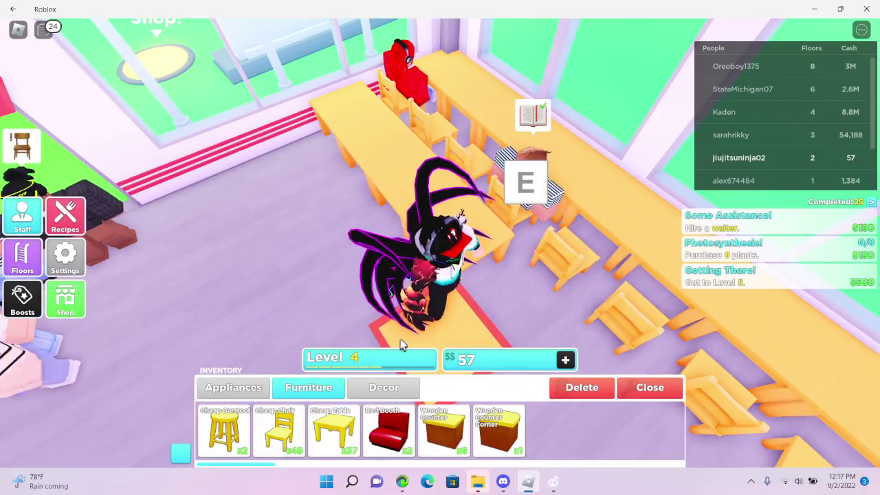
- Place Cheap Tables beside the row and delete the misplaced one
left_click(338, 431)
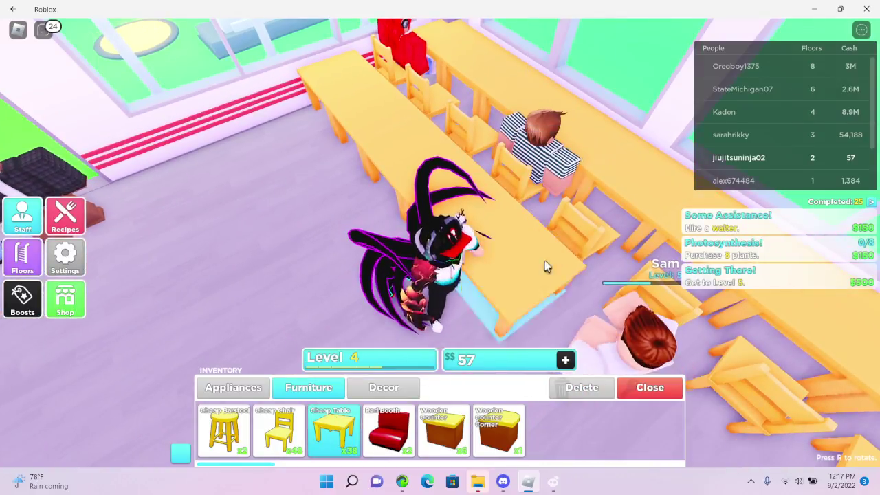
left_click(522, 283)
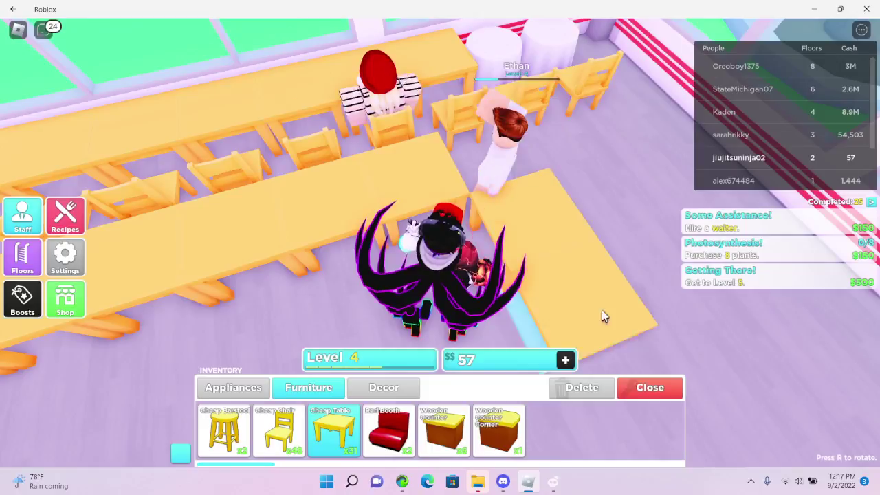
left_click(604, 324)
left_click(535, 265)
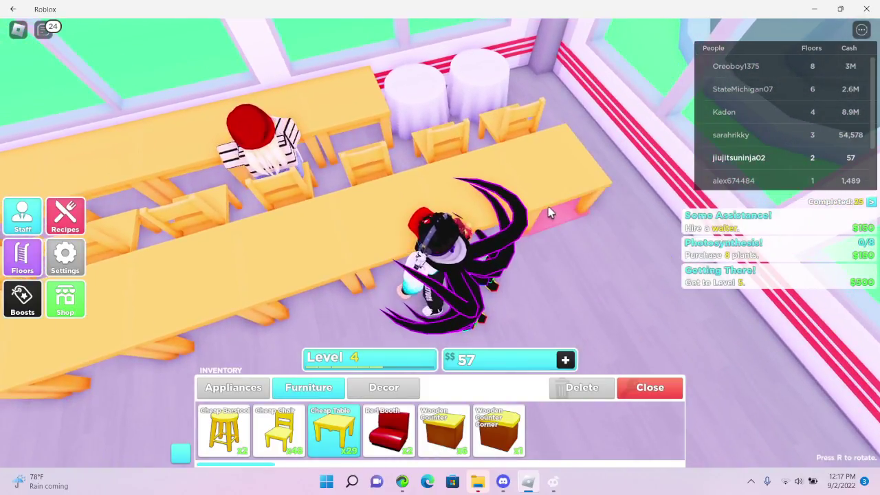
left_click(299, 440)
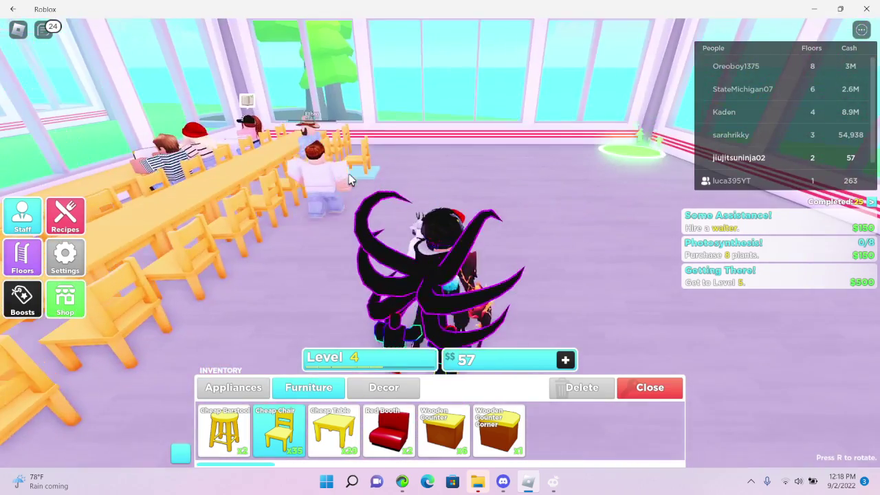
- Set two more Cheap Tables next to the existing ones near the window wall
key("w")
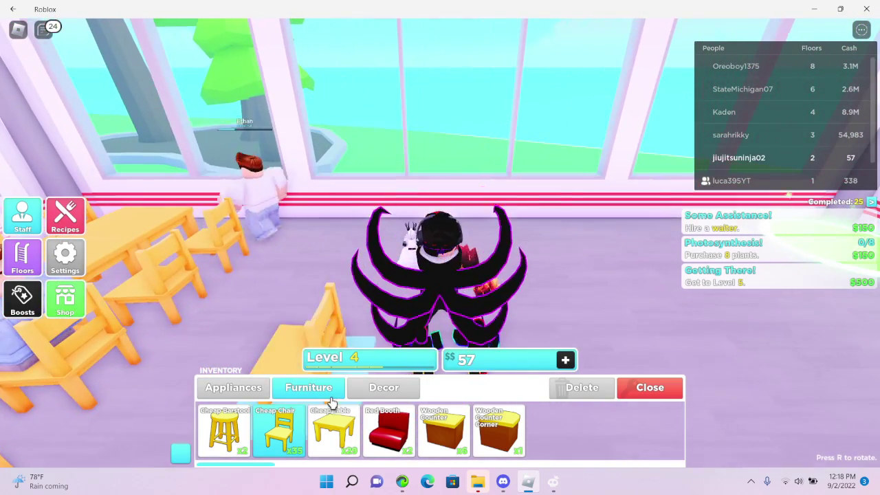
left_click(342, 418)
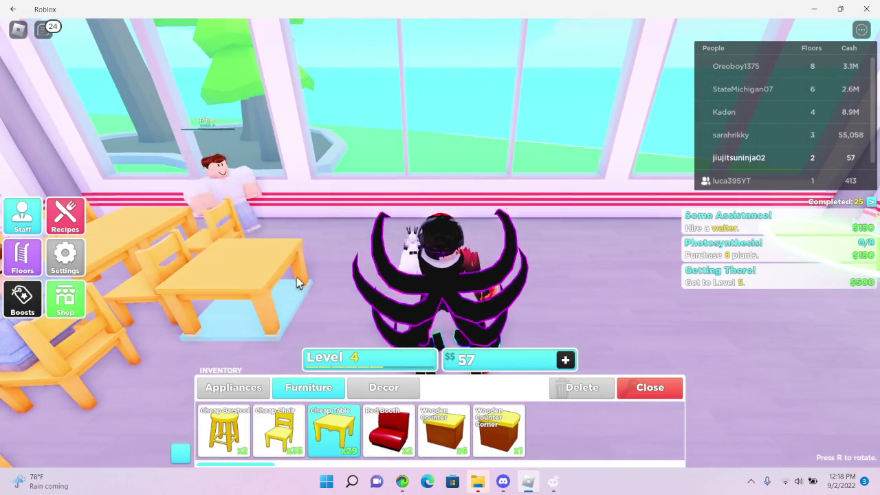
left_click(299, 275)
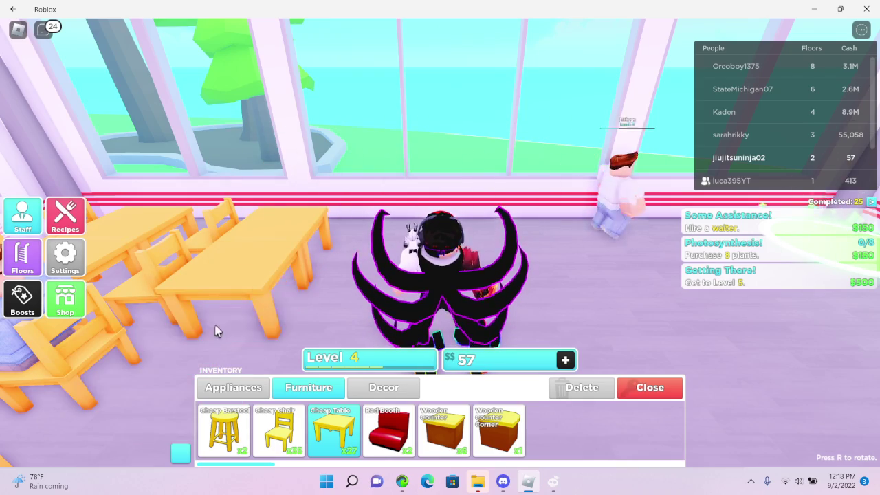
mouse_move(190, 335)
left_mouse_down()
mouse_move(251, 321)
mouse_move(301, 330)
mouse_move(556, 261)
left_mouse_up()
left_click(337, 314)
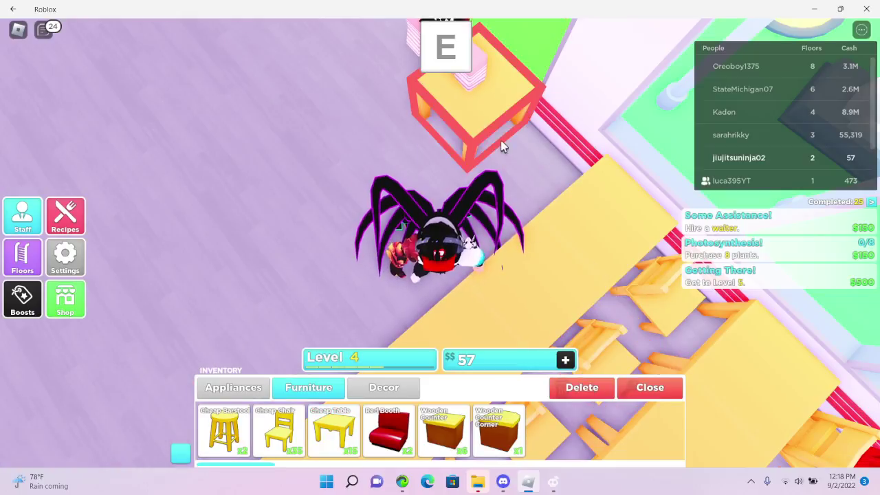
left_click_drag(485, 120, 468, 275)
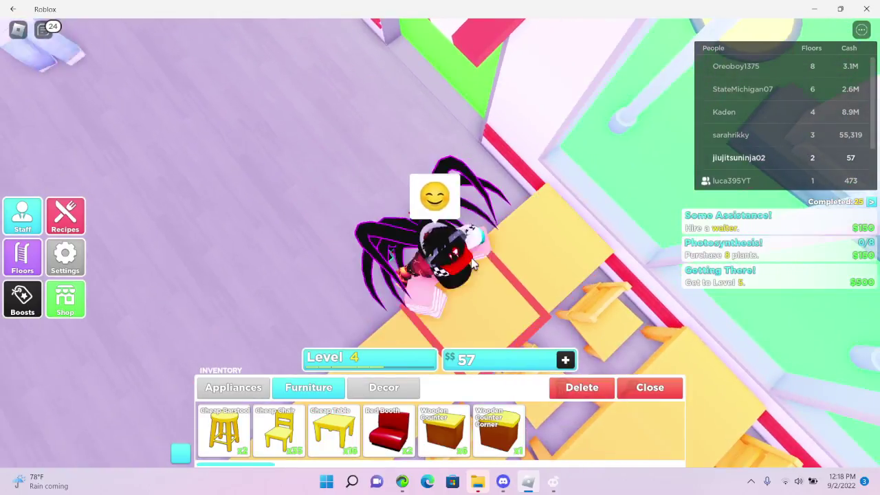
- Place a Cheap Chair in a gap at the table row
left_click(279, 430)
left_click_drag(413, 207, 505, 221)
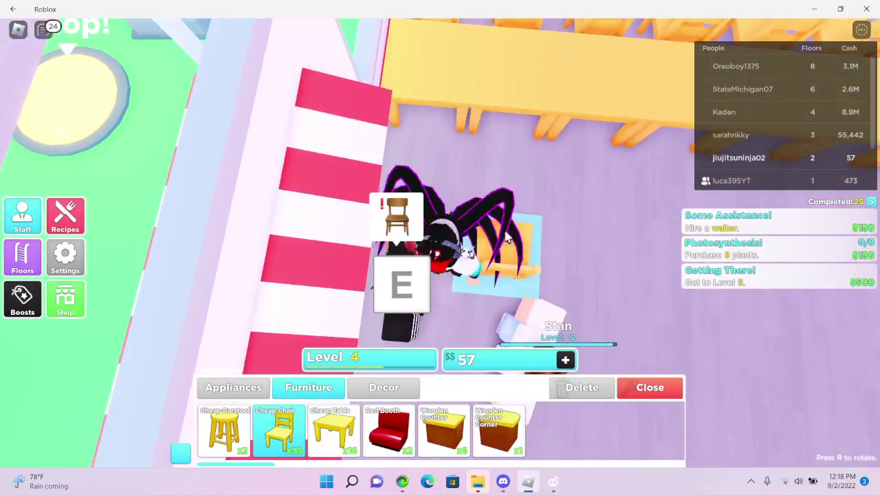
key("w")
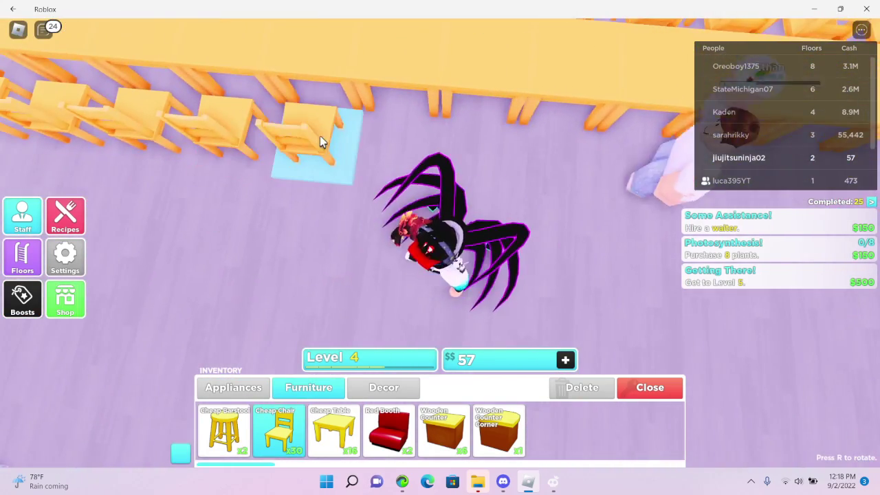
key("w")
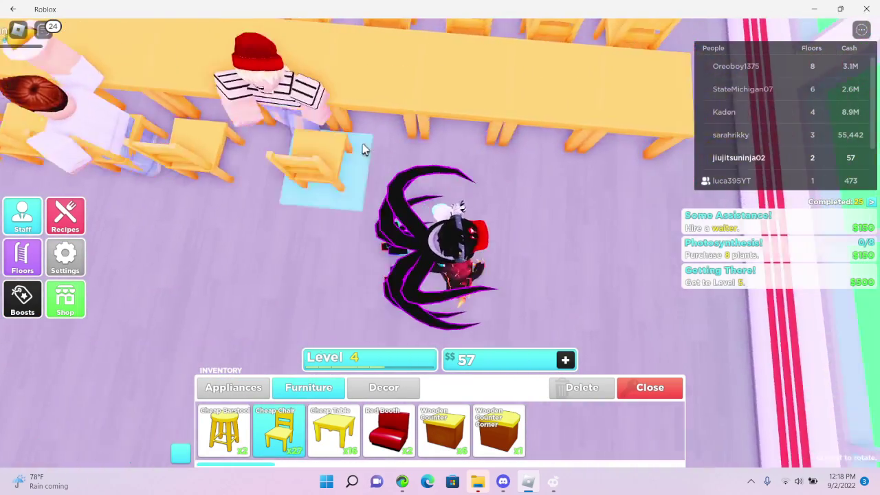
left_click(374, 147)
left_click_drag(412, 207, 275, 207)
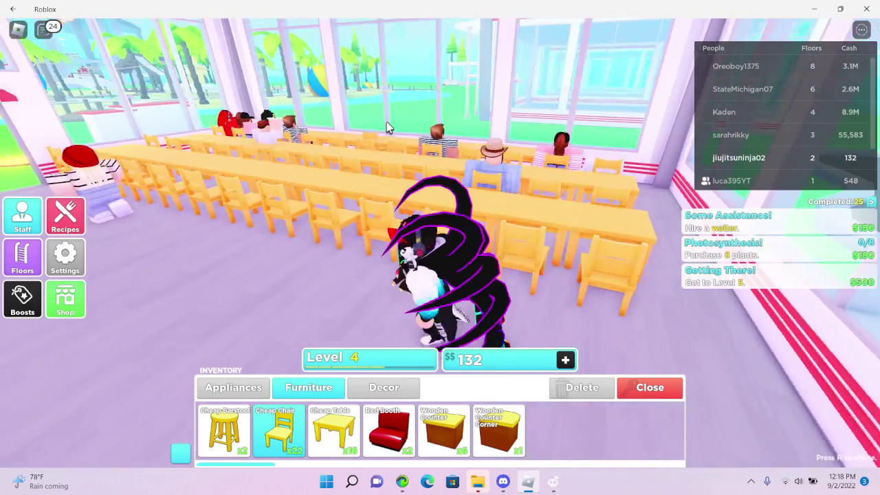
- Select a Wooden Counter and find a spot for it near the windows
left_click(445, 431)
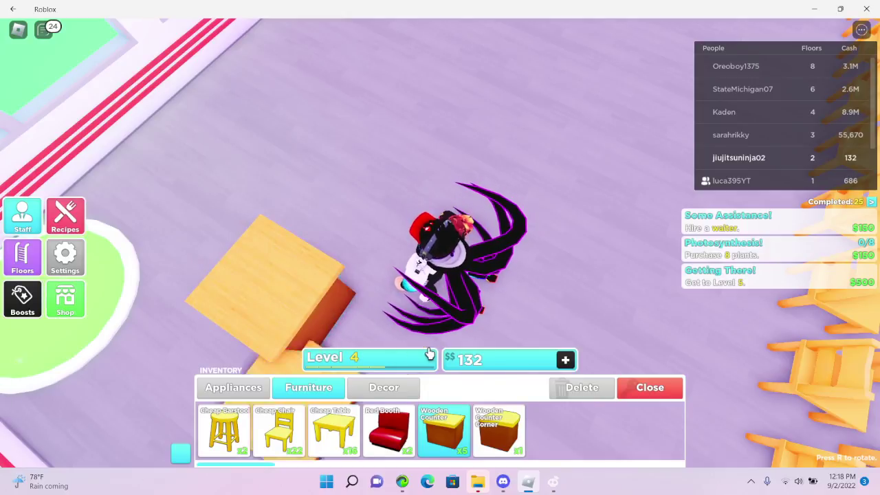
left_click_drag(406, 350, 539, 275)
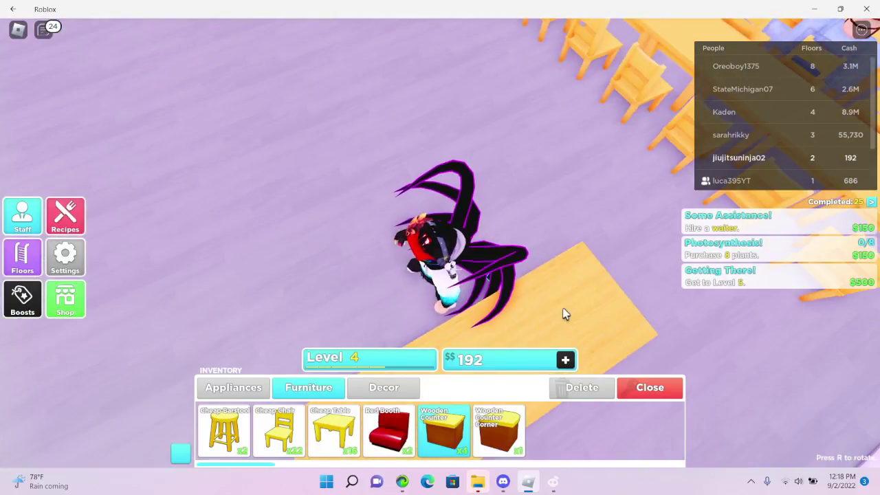
left_click_drag(606, 261, 383, 372)
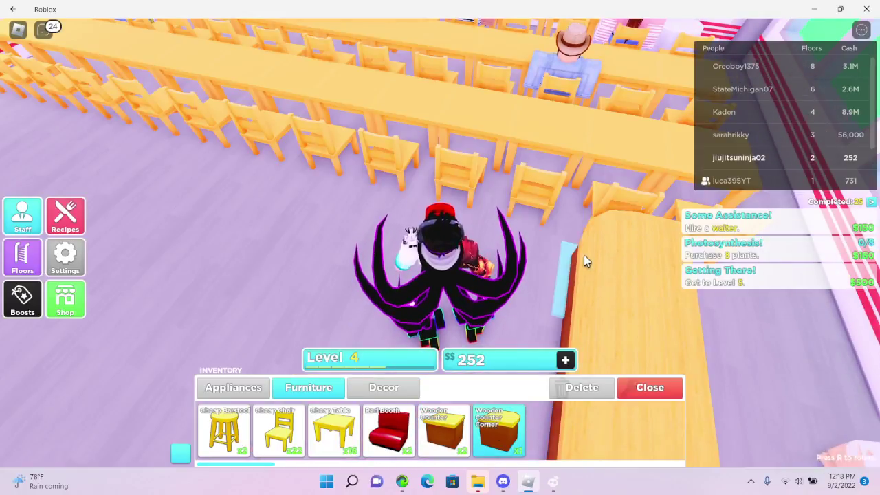
mouse_move(603, 267)
left_mouse_down()
mouse_move(729, 254)
mouse_move(579, 282)
left_mouse_up()
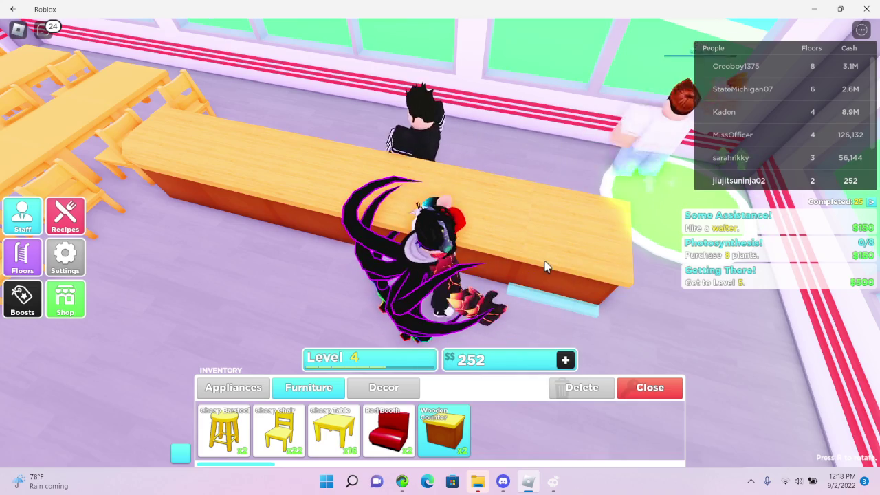
- Teleport to Floor 2 via the Floors list, then back to Floor 1
left_click_drag(547, 265, 509, 141)
key("f")
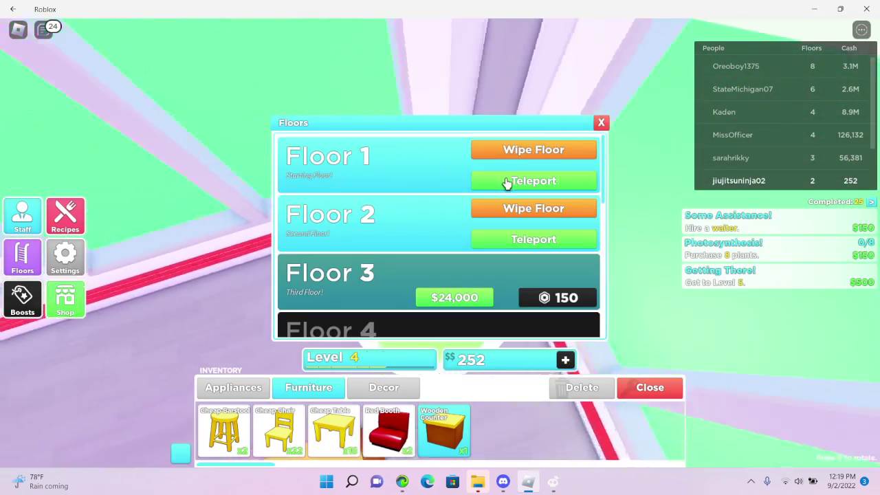
left_click(550, 241)
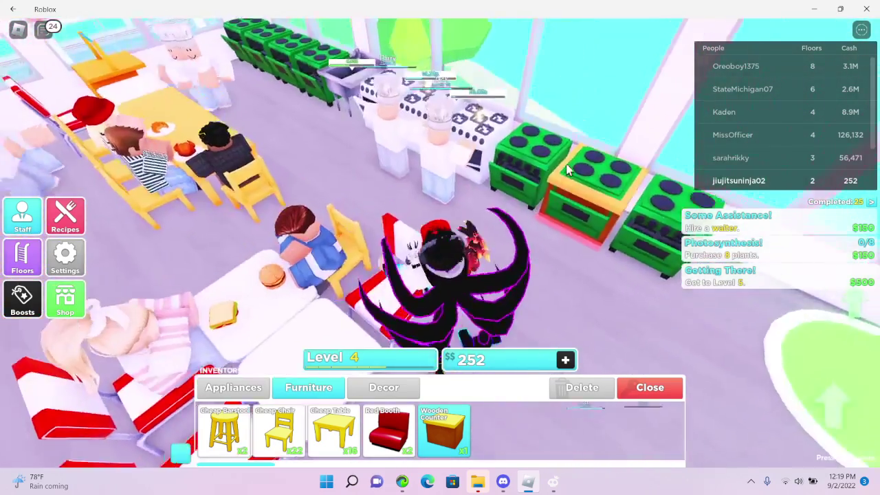
left_click_drag(566, 170, 481, 241)
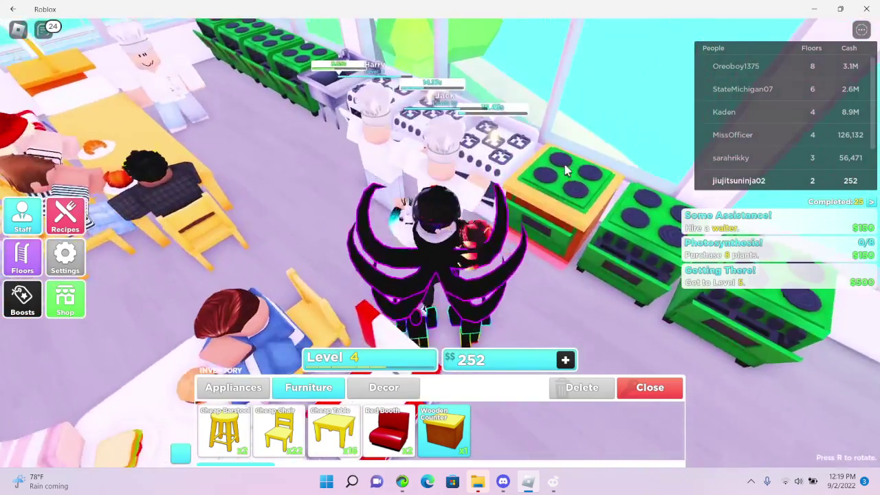
key("f")
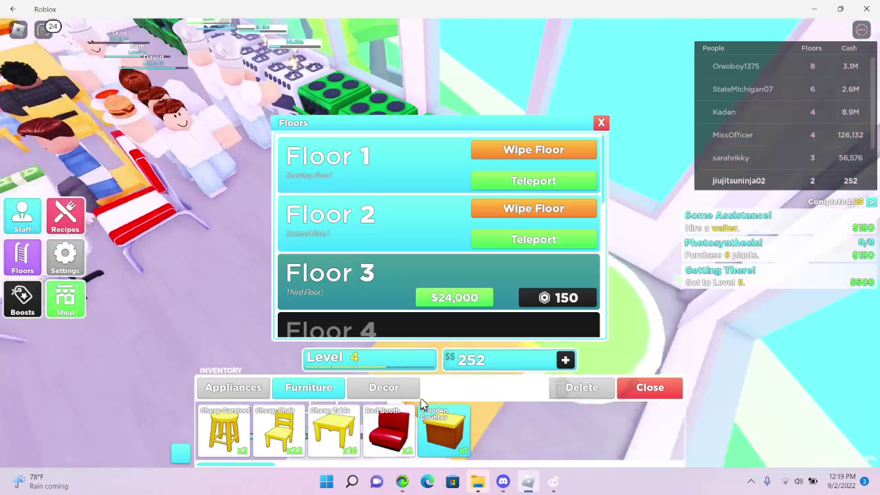
left_click(534, 182)
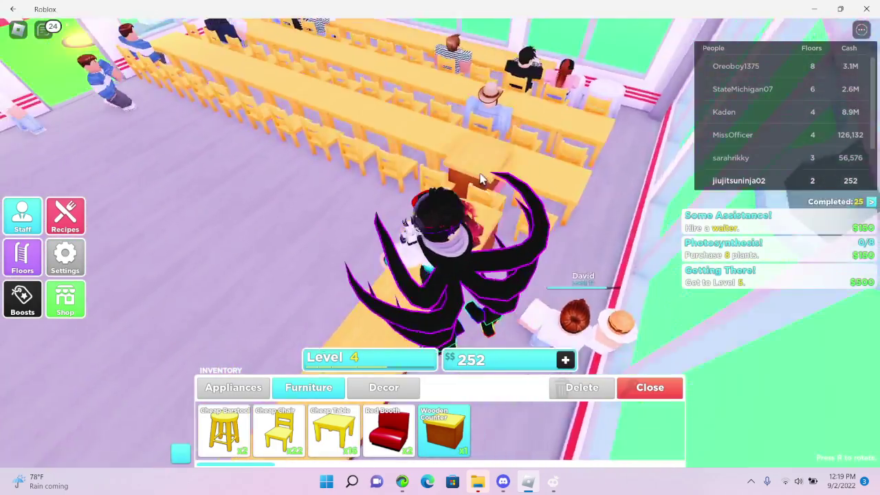
left_click_drag(481, 179, 371, 275)
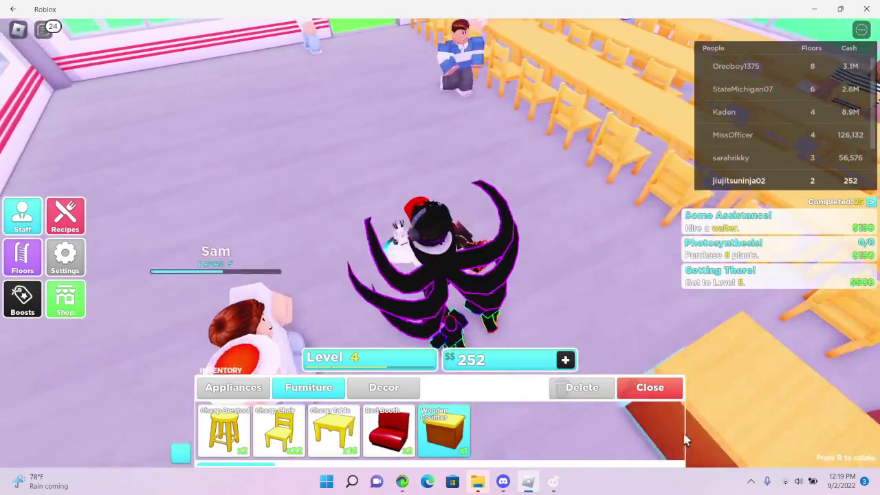
key("w")
- Walk the red carpet to the shop, skip the Order Stand, and buy one Cheap Stove
key("s")
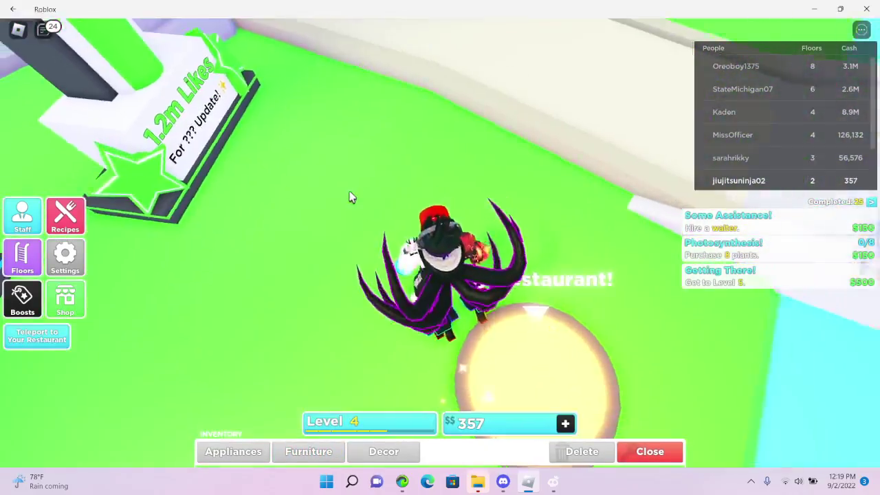
key("w")
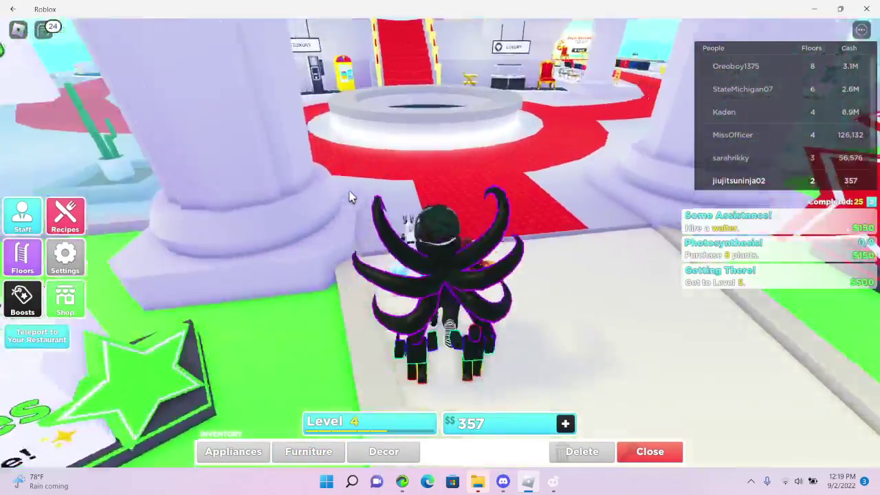
key("w")
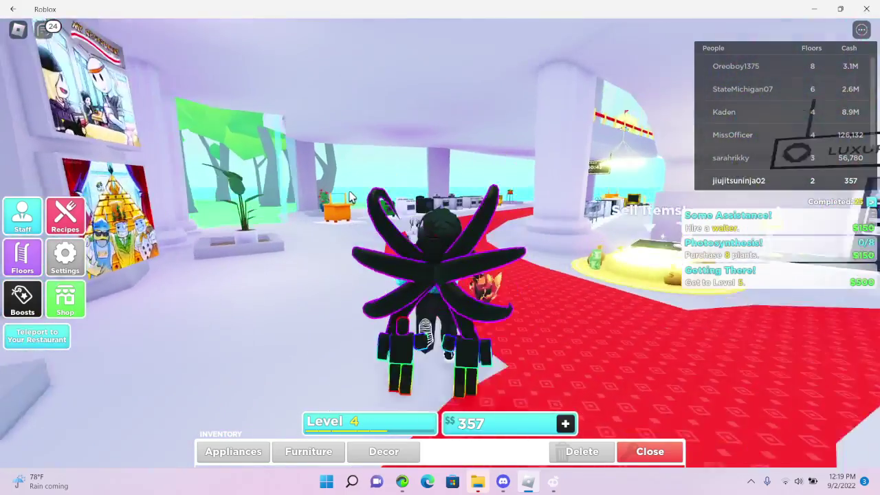
key("w")
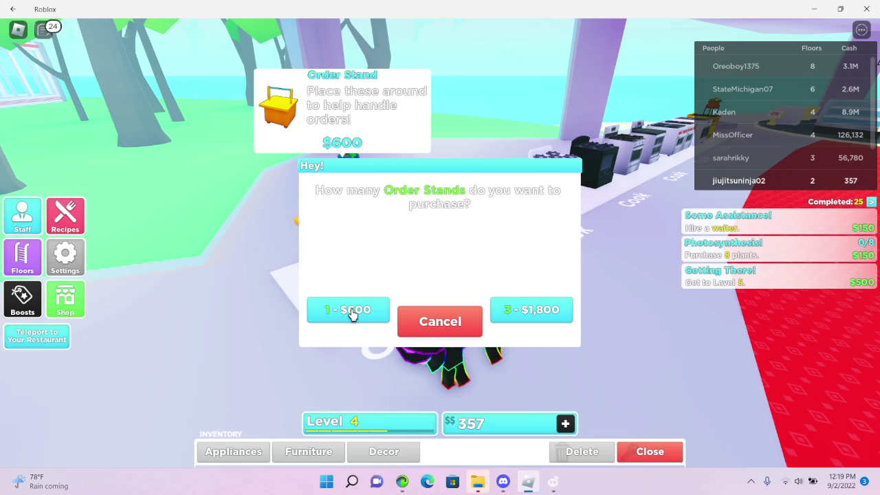
left_click(350, 311)
key("w")
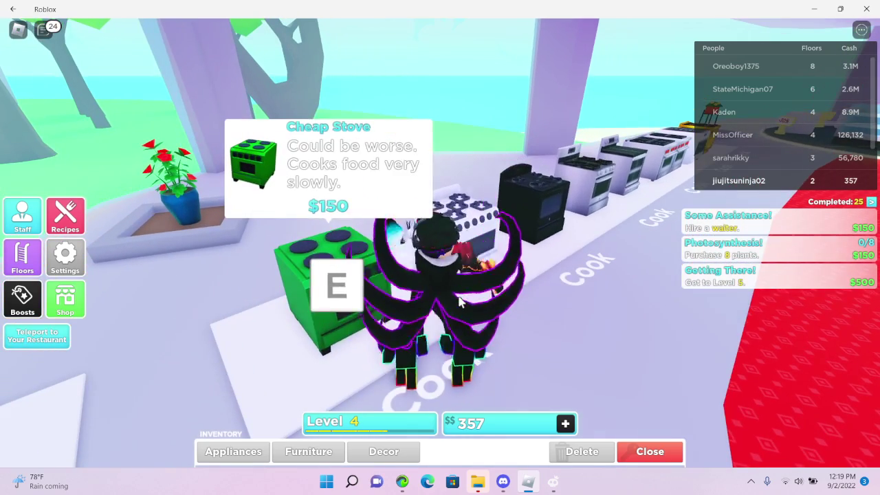
key("e")
left_click(348, 309)
- Sell spare items on the Sell Items pad and head back toward the restaurant
key("w")
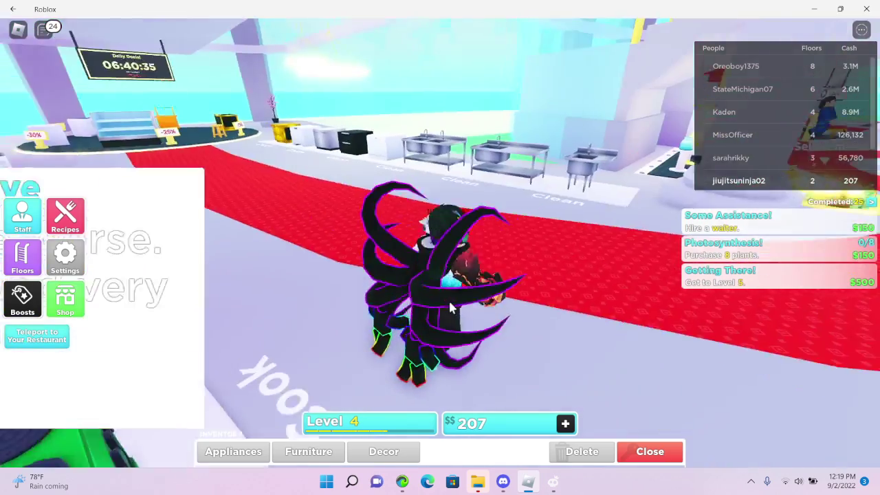
key("w")
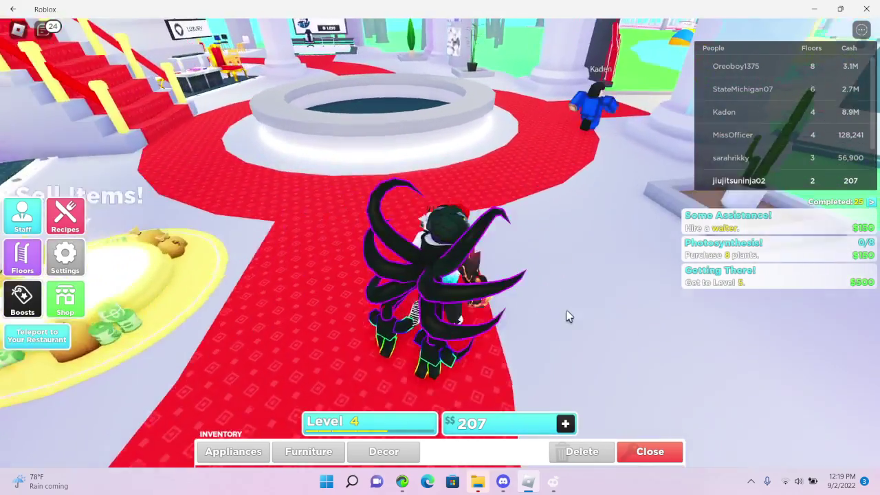
key("w")
key("w")
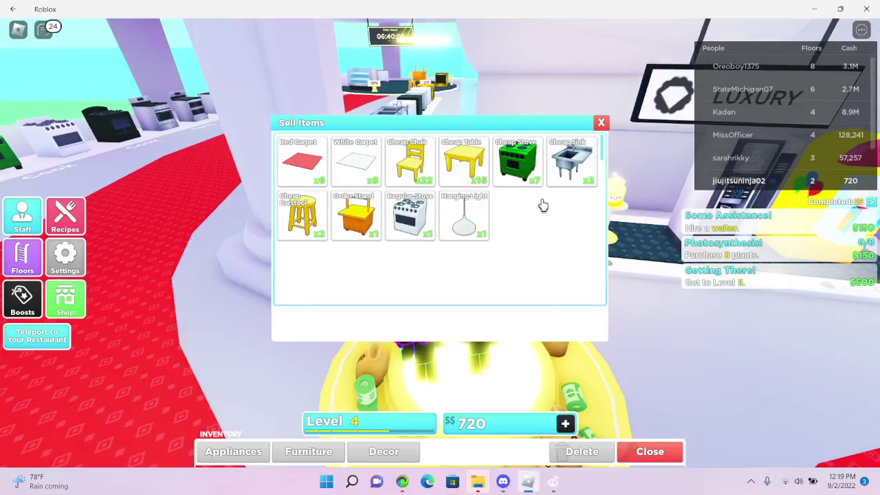
left_click(601, 123)
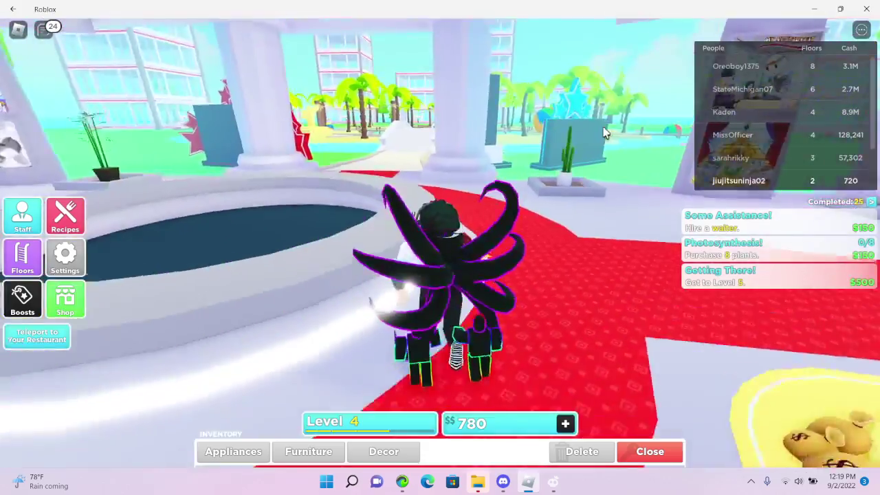
mouse_move(604, 132)
left_mouse_down()
mouse_move(444, 217)
mouse_move(481, 240)
mouse_move(482, 170)
mouse_move(567, 277)
left_mouse_up()
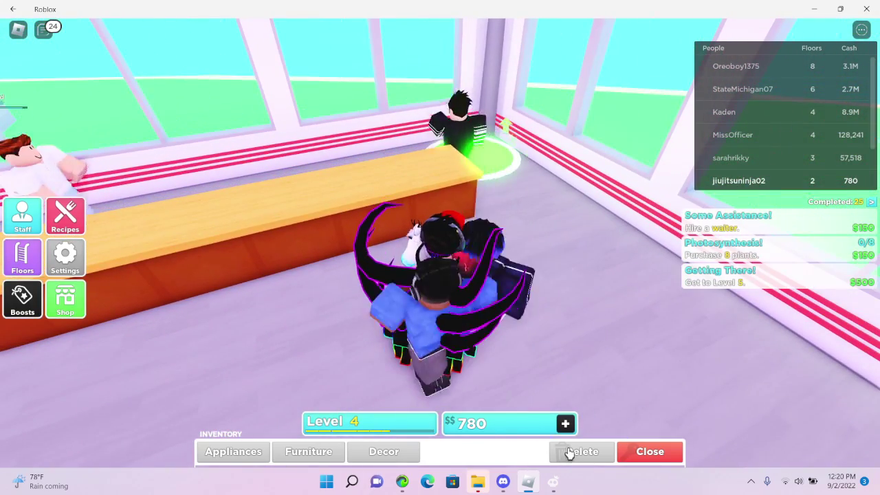
- Delete a Wooden Counter section
left_click(576, 451)
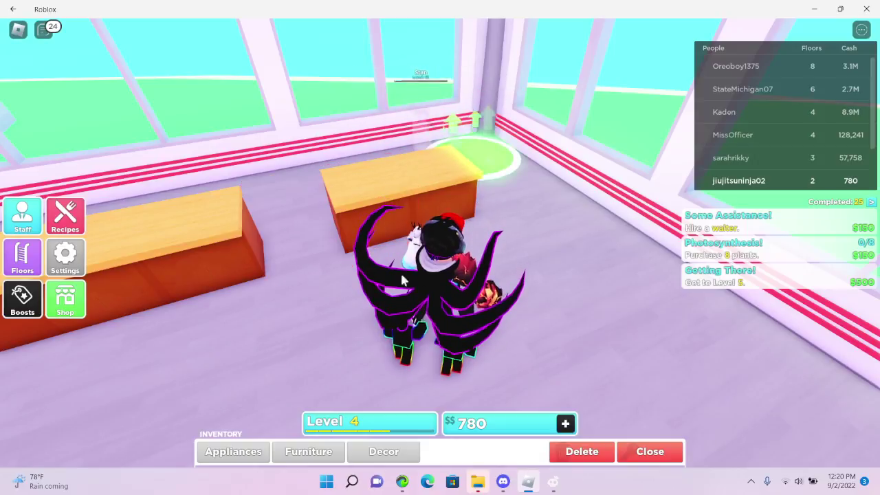
left_click(406, 244)
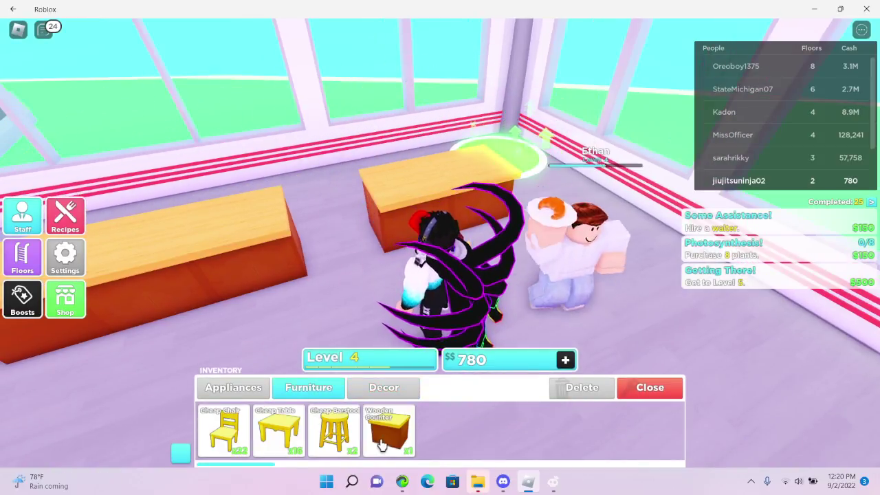
scroll(323, 413, "down", 3)
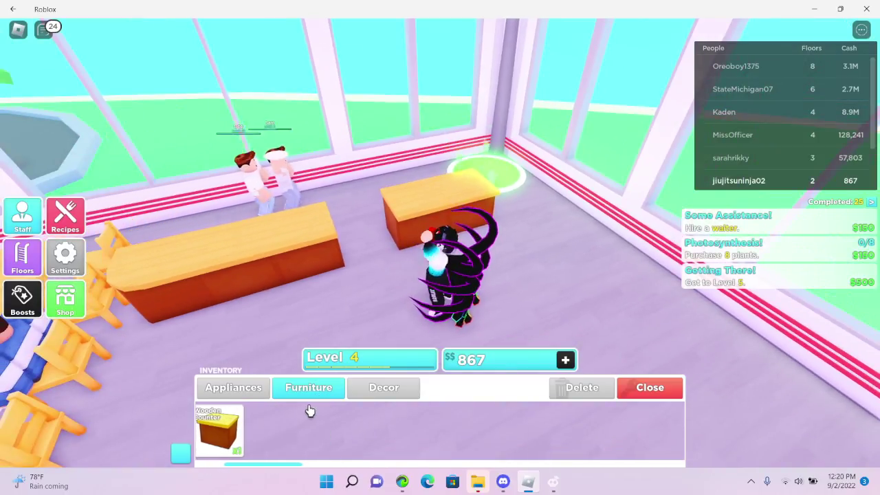
scroll(331, 335, "up", 2)
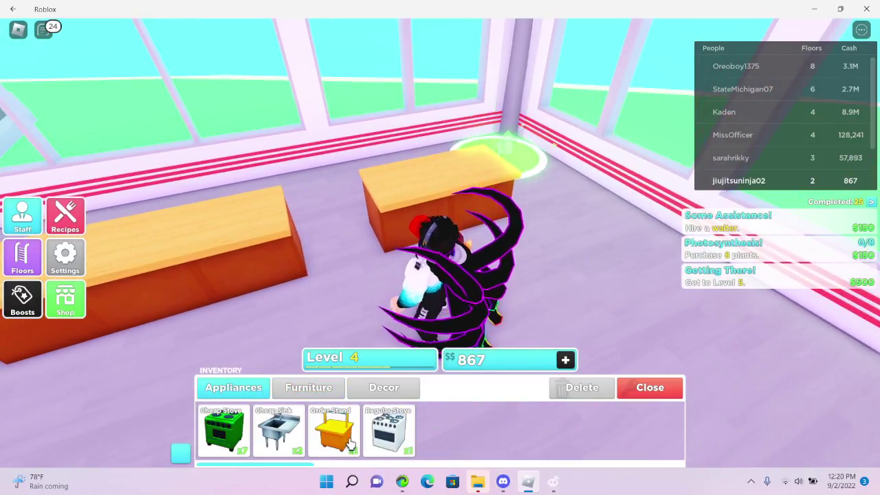
right_click(497, 233)
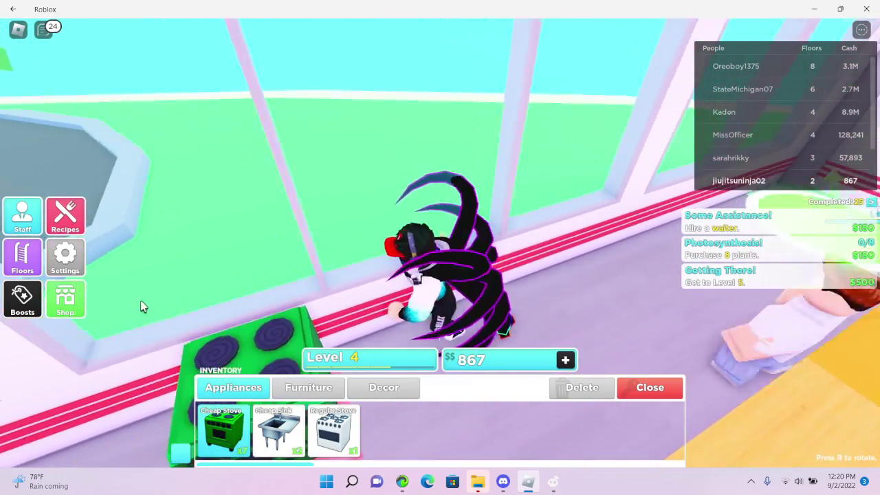
- Place the remaining Cheap Stoves in a row along the kitchen wall
left_click_drag(141, 306, 185, 253)
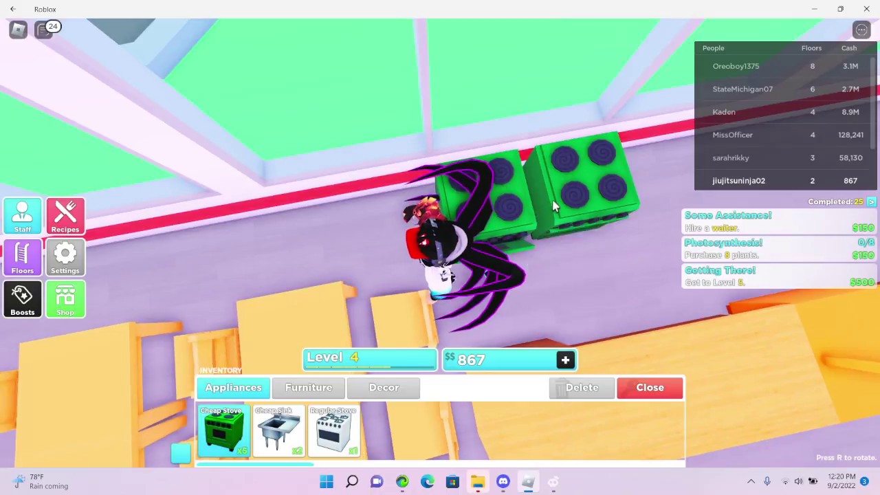
right_click(632, 184)
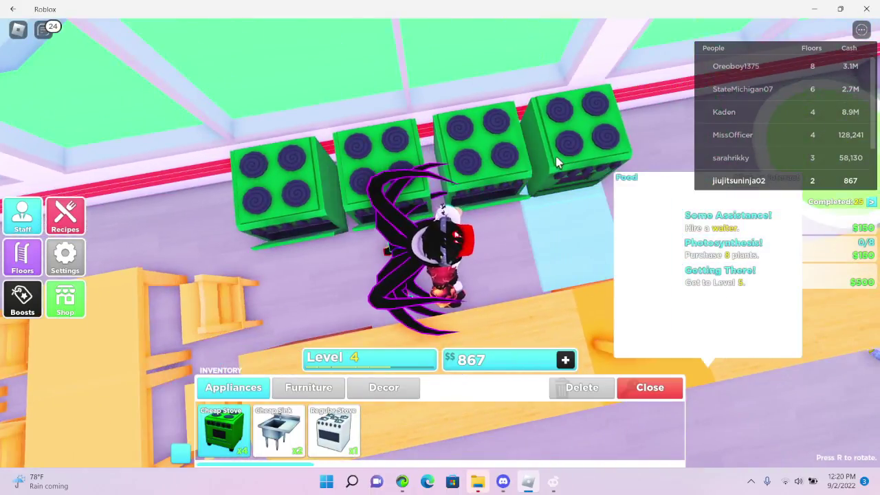
left_click(606, 140)
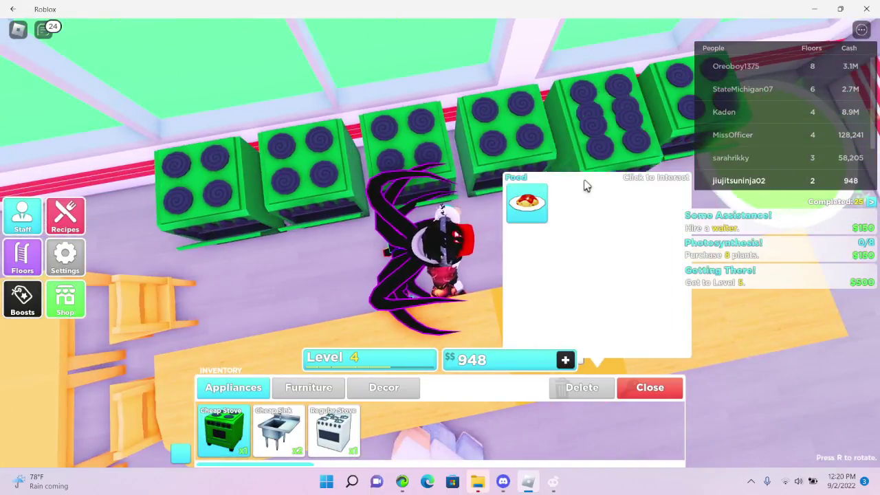
mouse_move(569, 214)
left_mouse_down()
mouse_move(309, 289)
mouse_move(421, 73)
left_mouse_up()
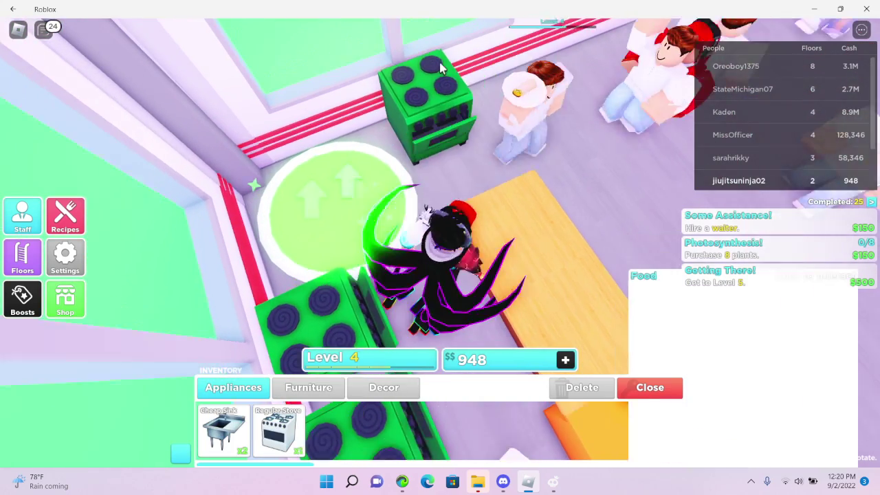
left_click(22, 260)
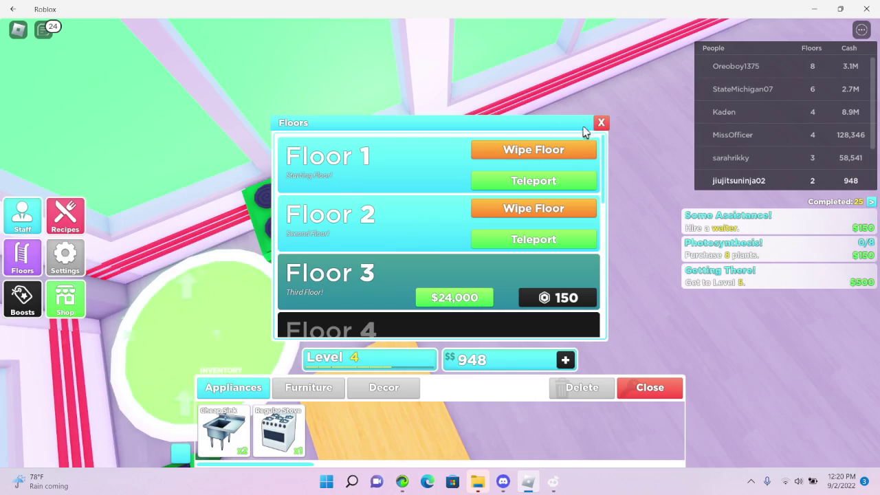
left_click(601, 122)
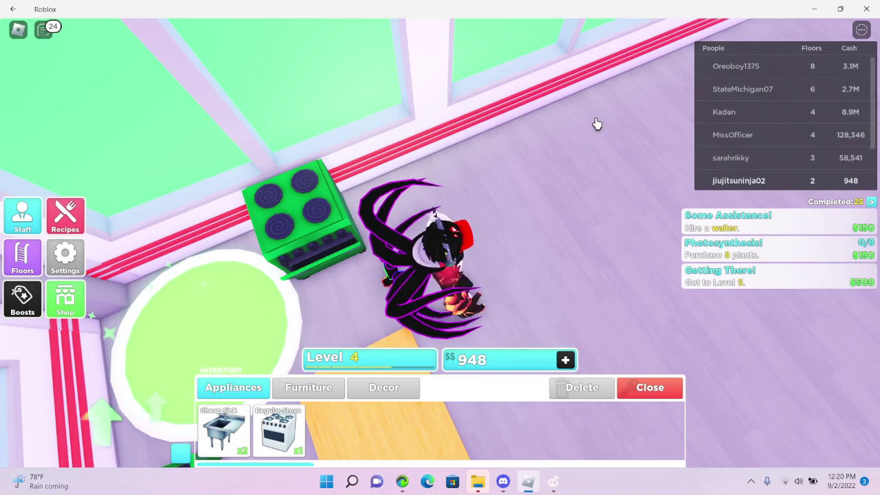
- Place the Regular Stove in the kitchen and glance at the restaurant floors list
left_click(407, 171)
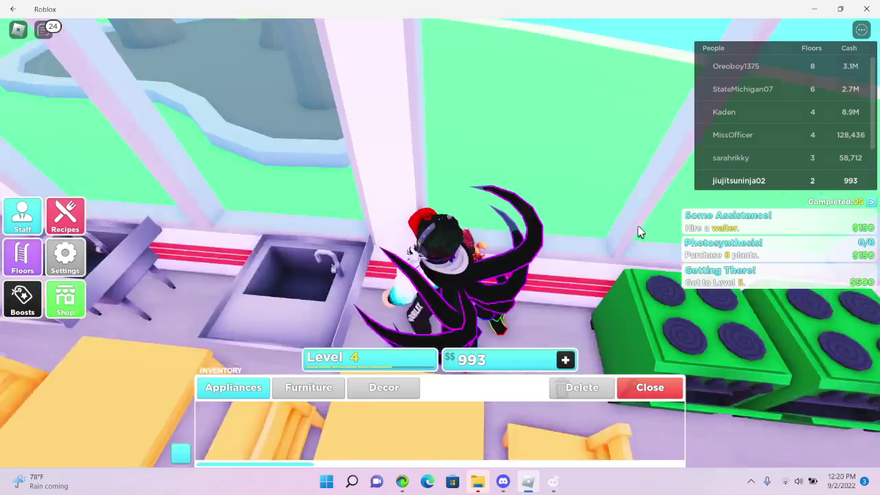
left_click_drag(338, 98, 763, 184)
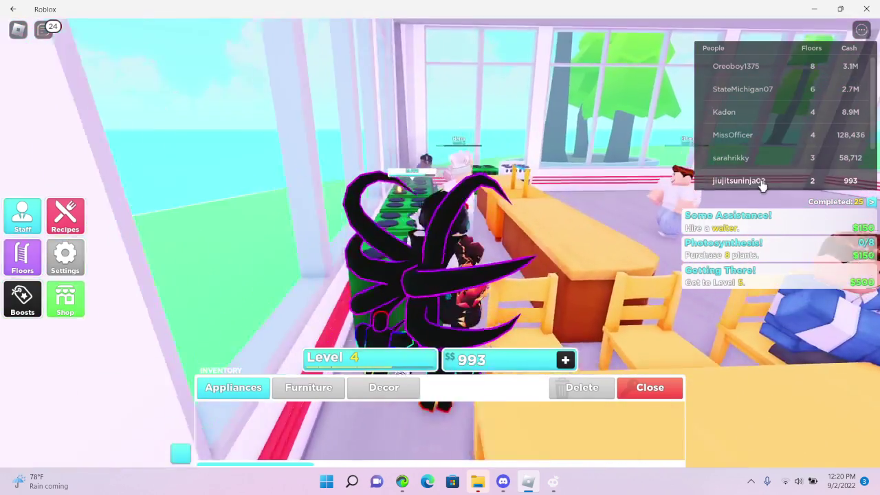
key("f")
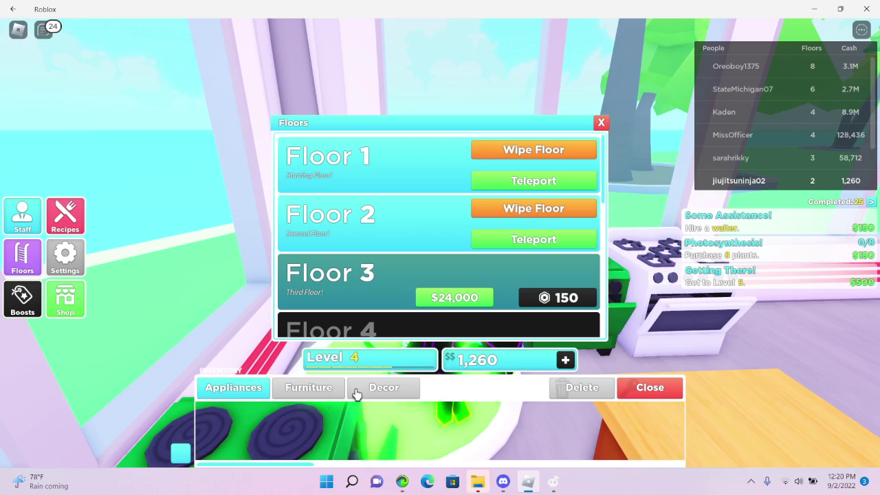
left_click(318, 390)
left_click(601, 123)
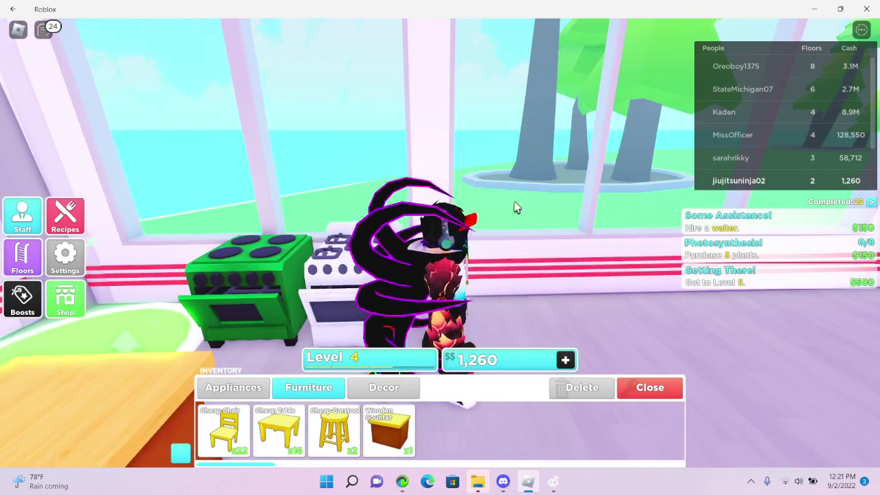
- Walk the character over to the dining area
key("w")
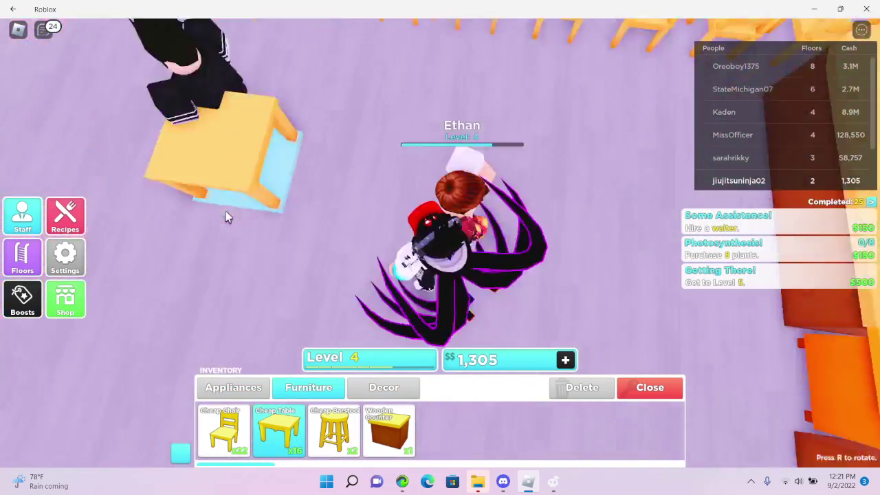
left_click_drag(228, 217, 158, 220)
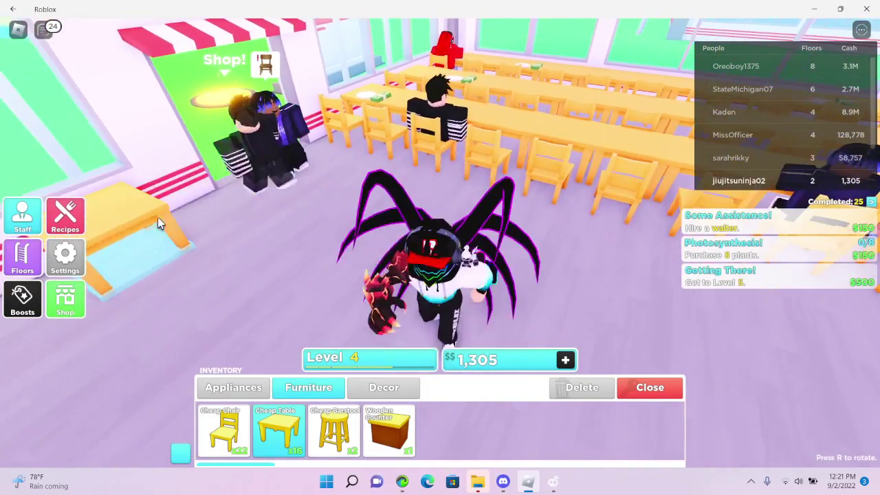
key("w")
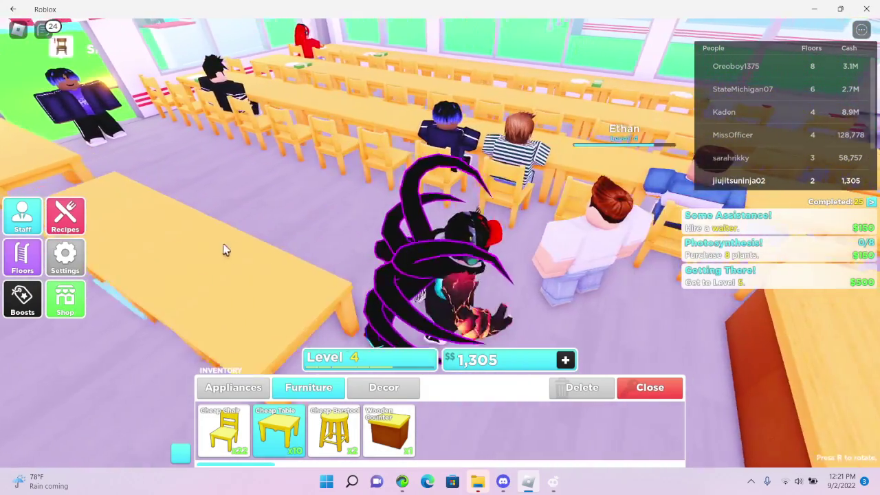
key("w")
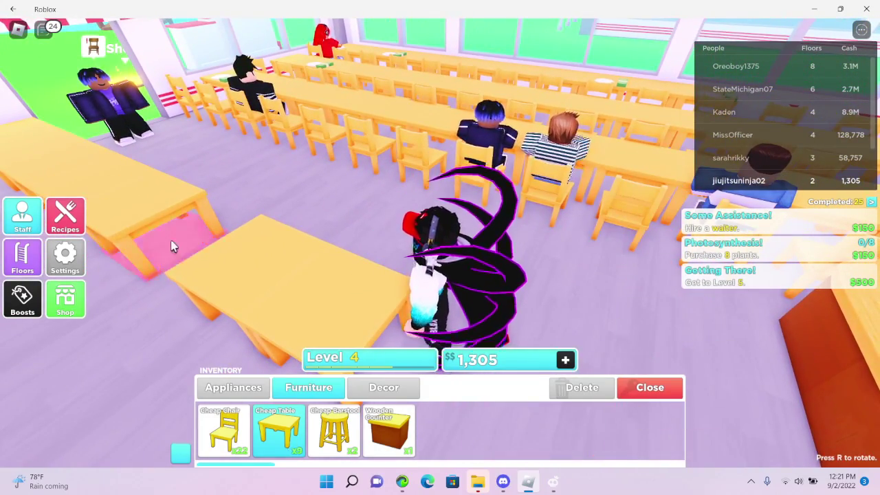
left_click_drag(172, 244, 330, 313)
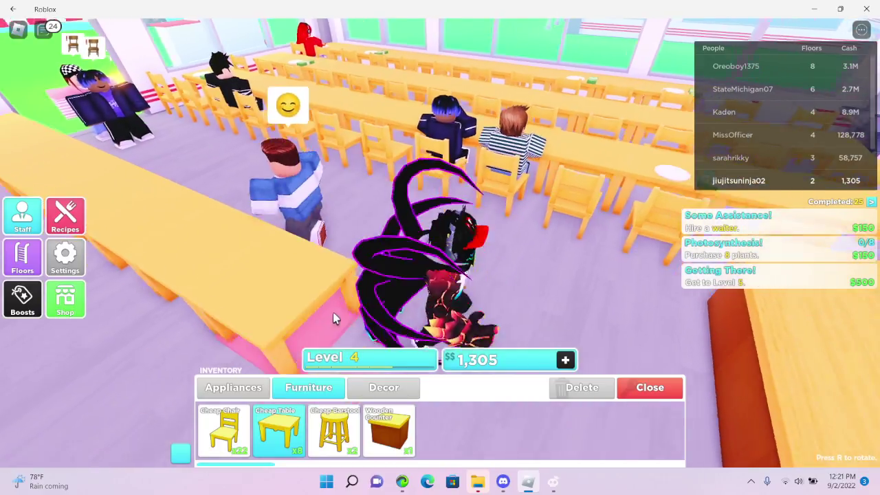
key("w")
mouse_move(425, 340)
left_mouse_down()
mouse_move(517, 338)
mouse_move(561, 245)
left_mouse_up()
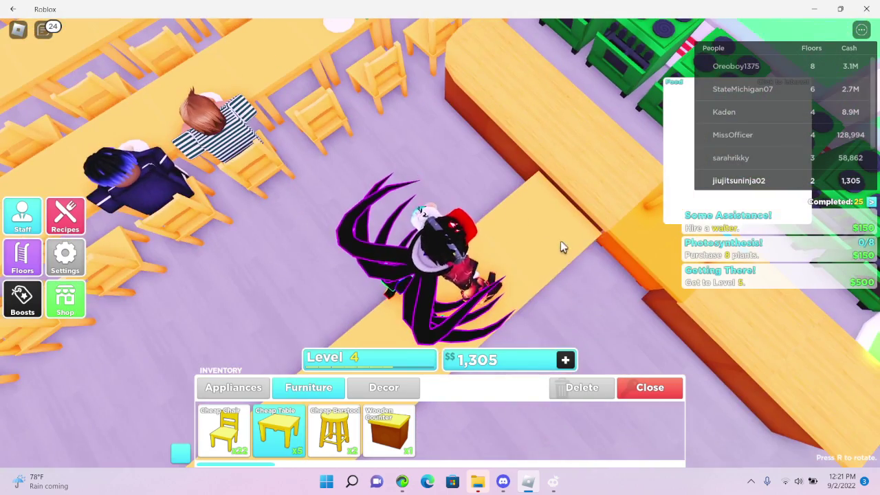
- Set the last Cheap Table down beside the window wall
left_click(239, 428)
left_click_drag(444, 200, 440, 138)
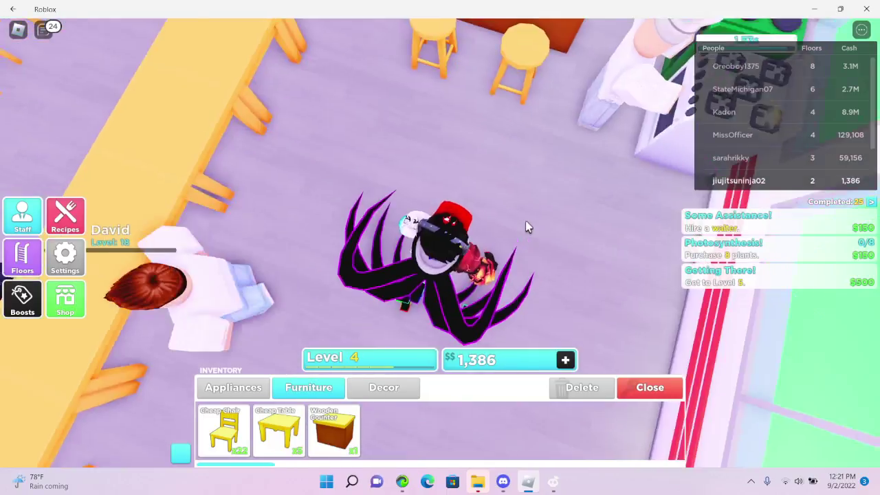
left_click_drag(498, 196, 416, 193)
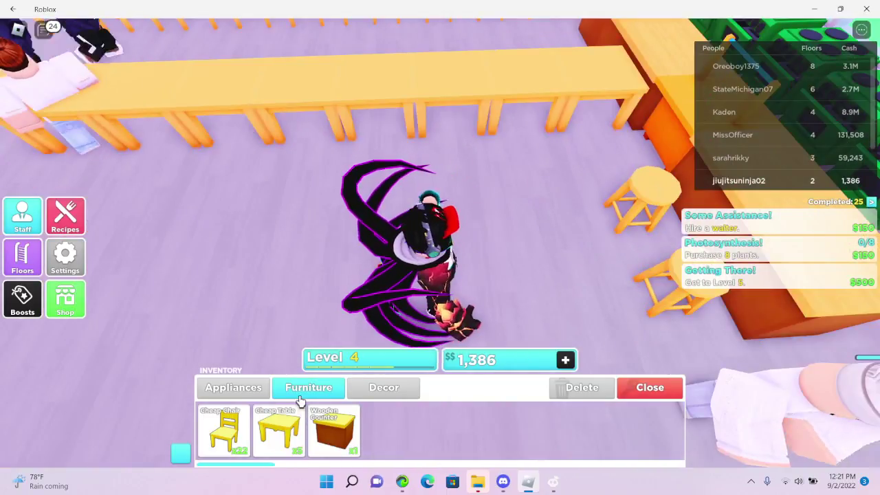
left_click(231, 430)
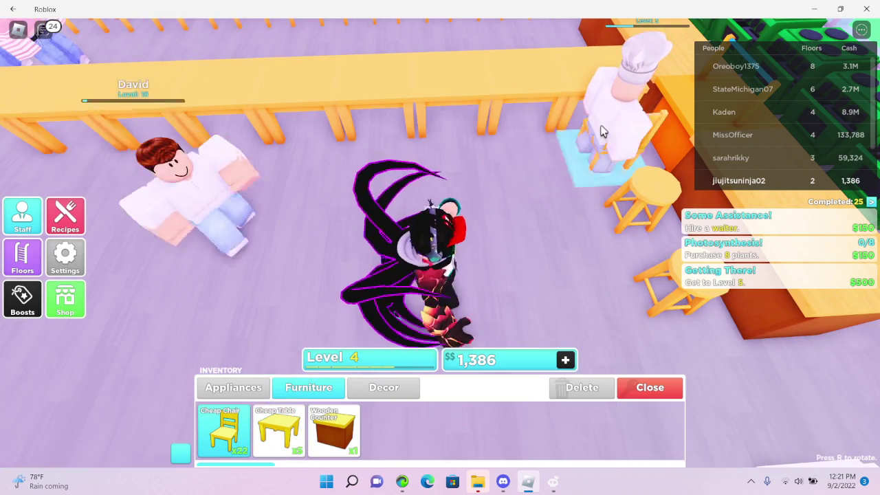
left_click_drag(602, 128, 621, 251)
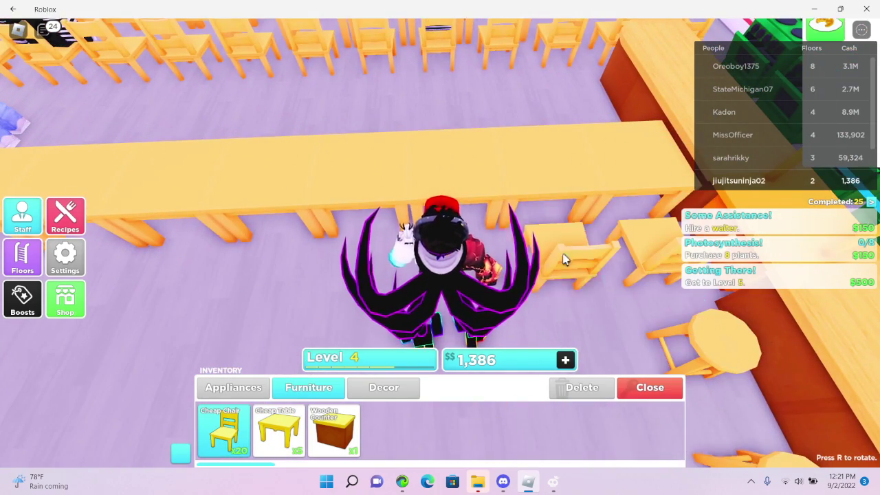
mouse_move(558, 262)
left_mouse_down()
mouse_move(504, 241)
mouse_move(529, 249)
mouse_move(440, 165)
left_mouse_up()
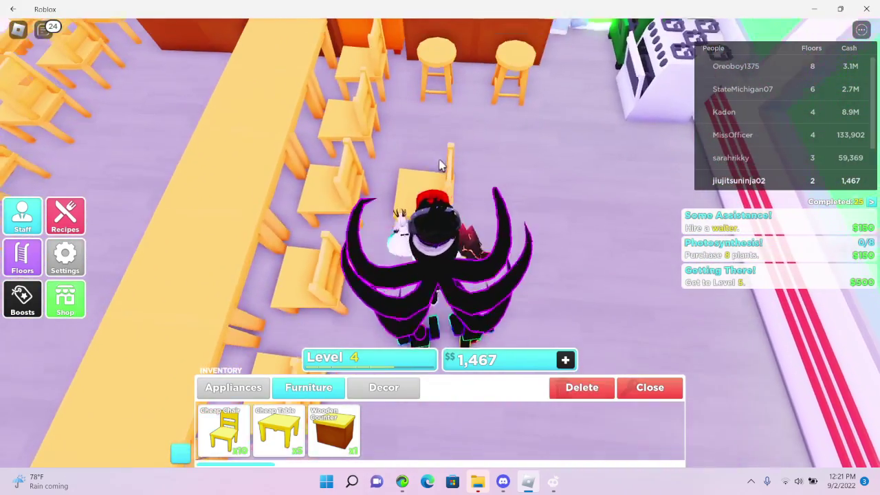
left_click_drag(457, 210, 526, 360)
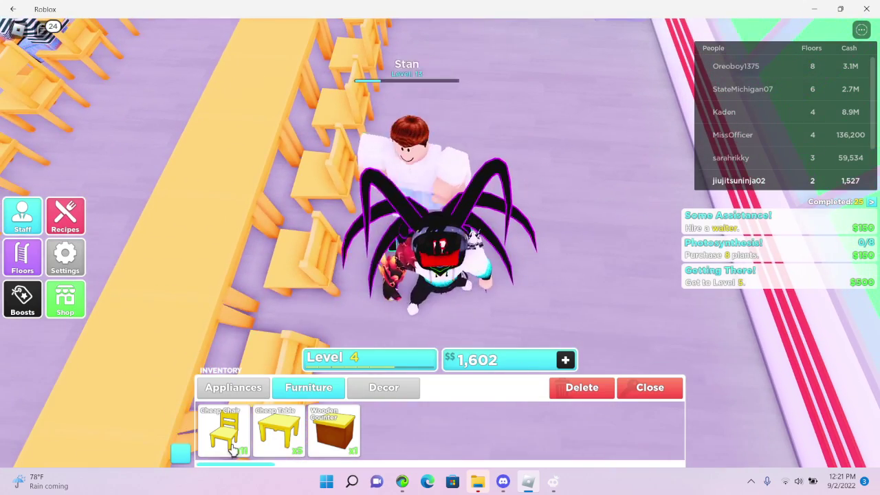
mouse_move(440, 248)
left_mouse_down()
mouse_move(578, 318)
mouse_move(616, 305)
left_mouse_up()
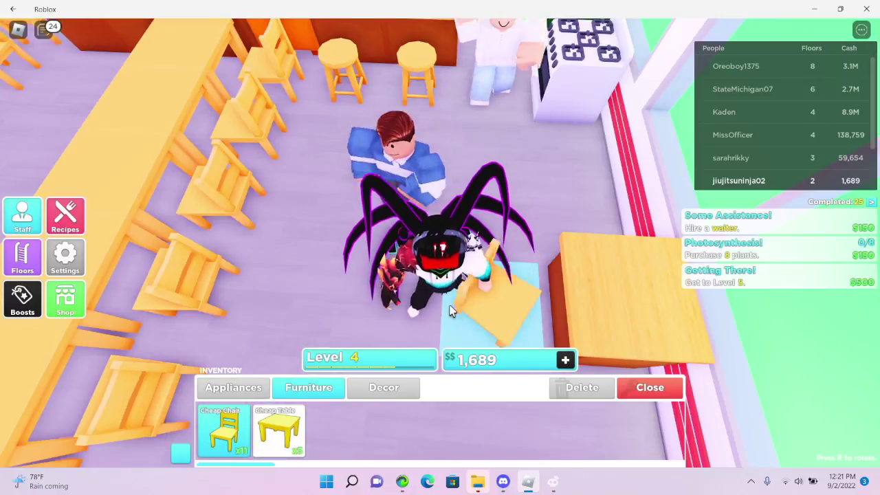
left_click_drag(459, 308, 481, 289)
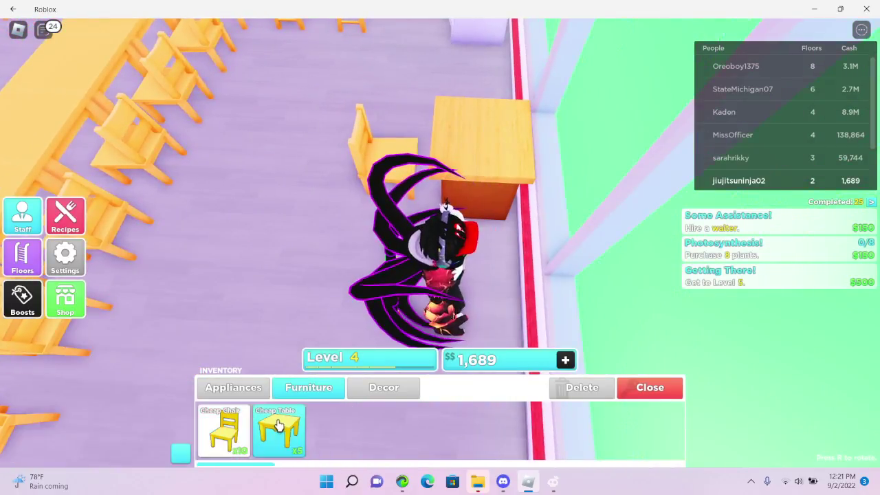
left_click(278, 426)
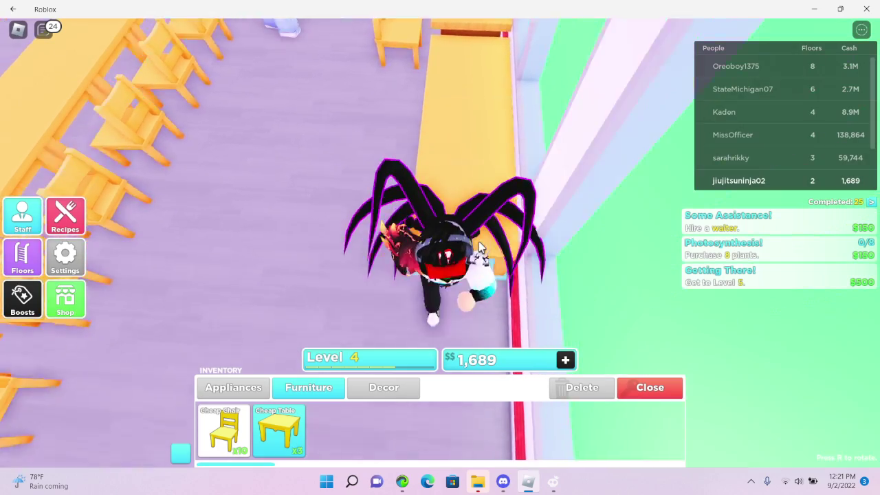
left_click(468, 203)
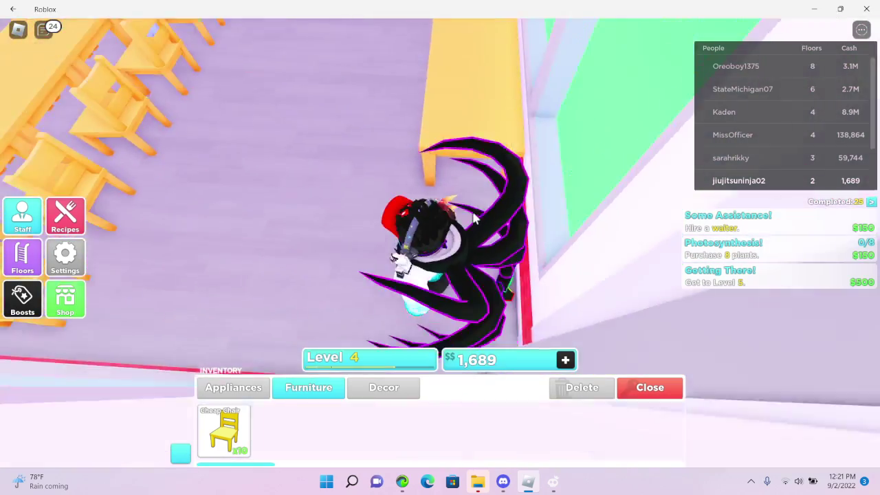
- Place three Cheap Chairs beside the new table and one more nearby
left_click_drag(474, 218, 316, 361)
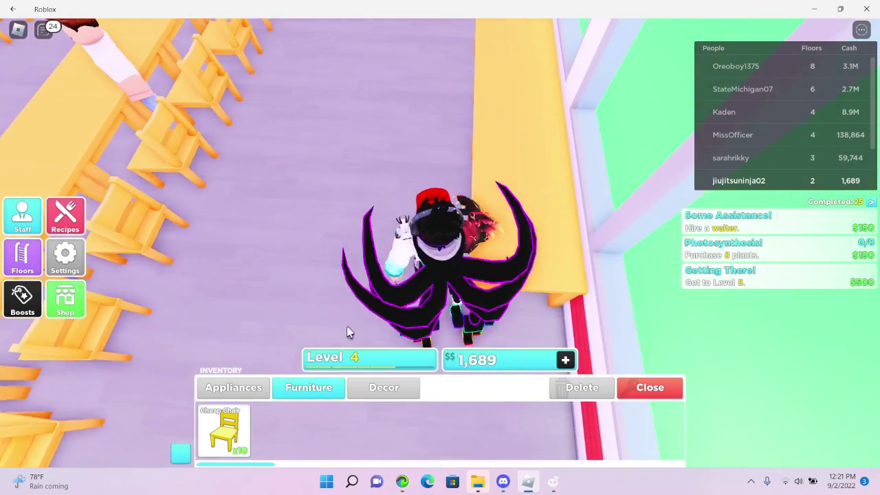
left_click(224, 434)
left_click(392, 337)
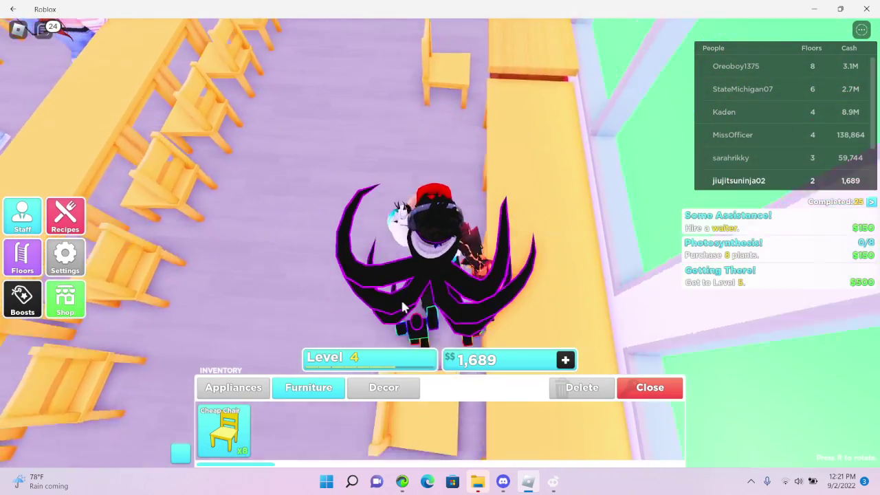
left_click(413, 323)
left_click(419, 344)
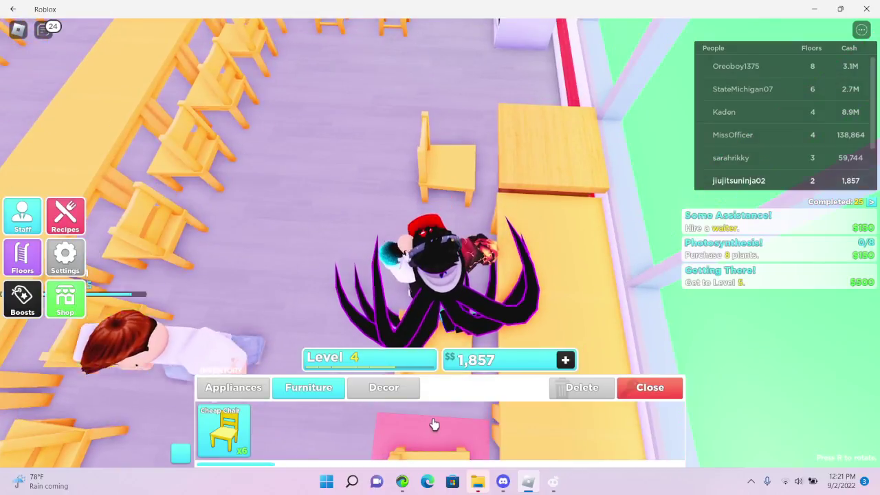
key("w")
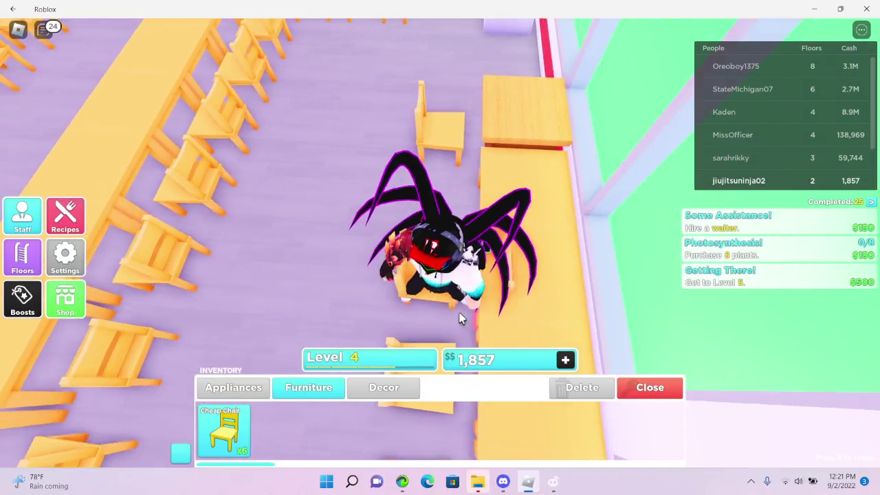
left_click_drag(421, 309, 444, 288)
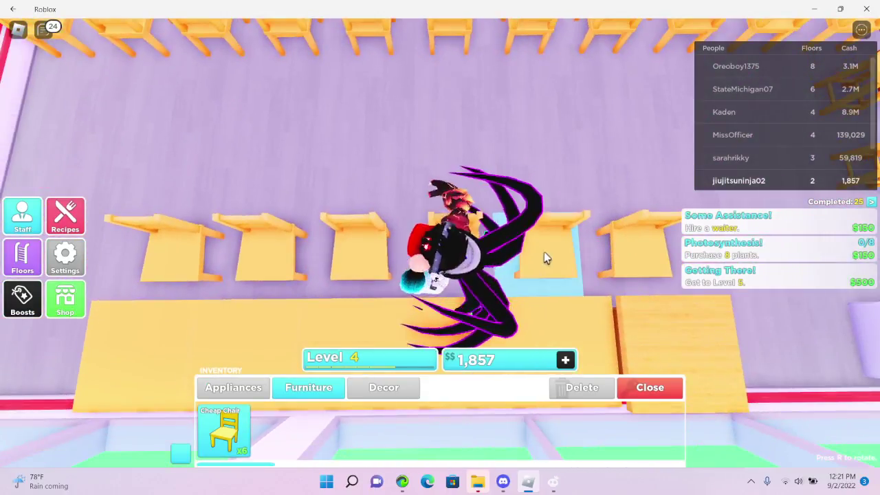
left_click(544, 252)
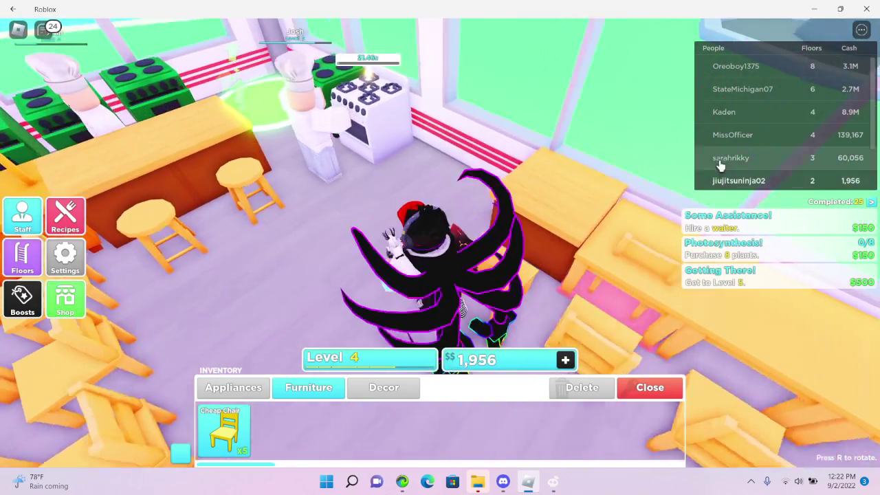
- Place the last Cheap Chair in the dining rows and dismiss the book order icon
key("w")
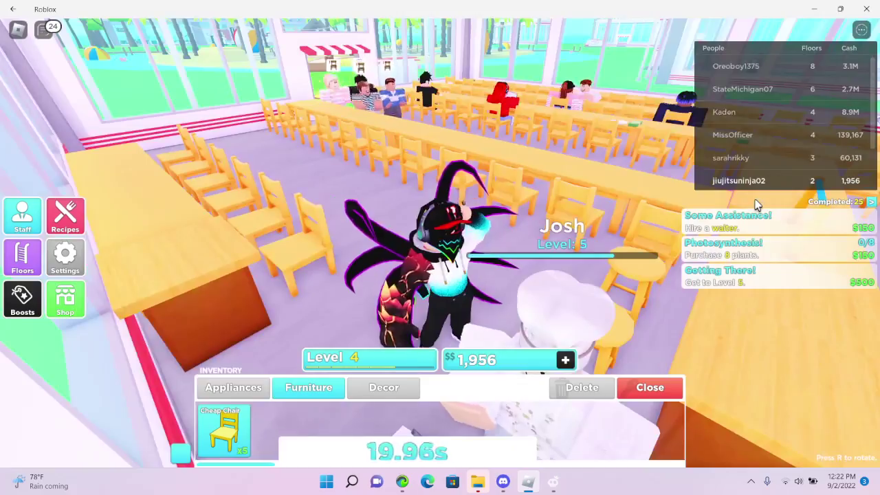
left_click_drag(756, 204, 827, 224)
key("w")
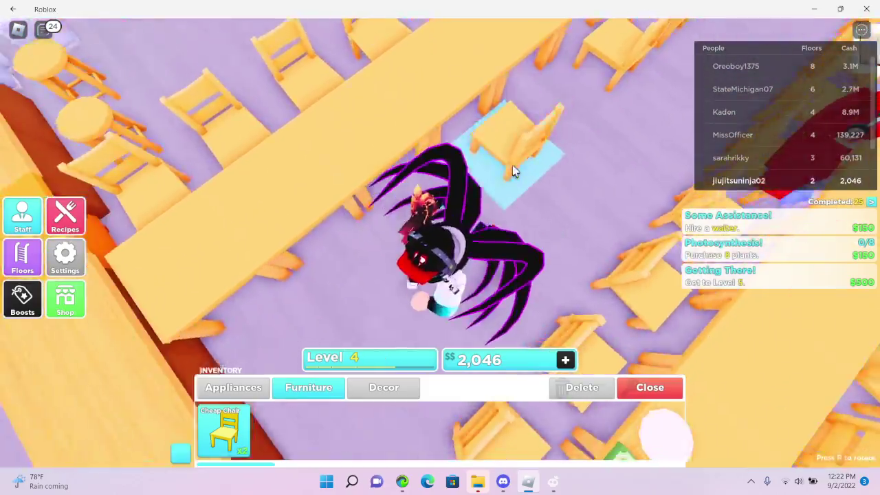
left_click(512, 165)
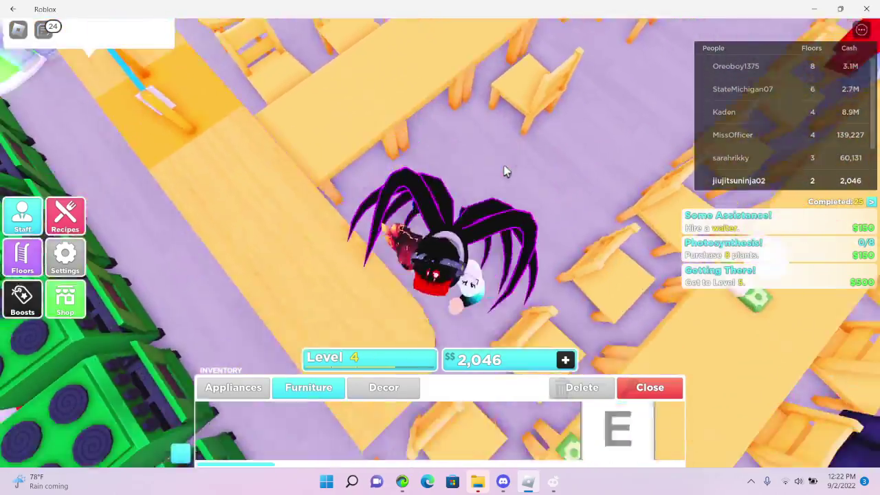
key("w")
left_click(573, 139)
key("w")
key("w")
key("w")
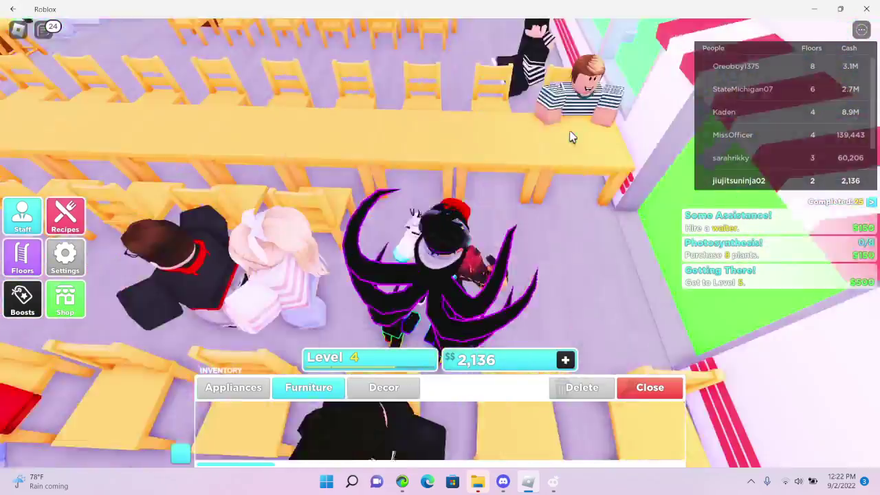
key("w")
key("w")
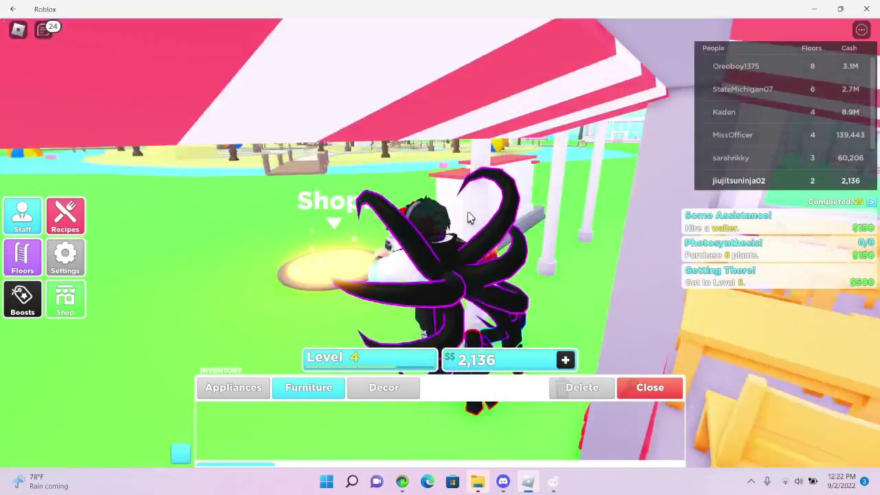
- Look over the outdoor and VIP areas and check staff management
left_click_drag(468, 217, 591, 190)
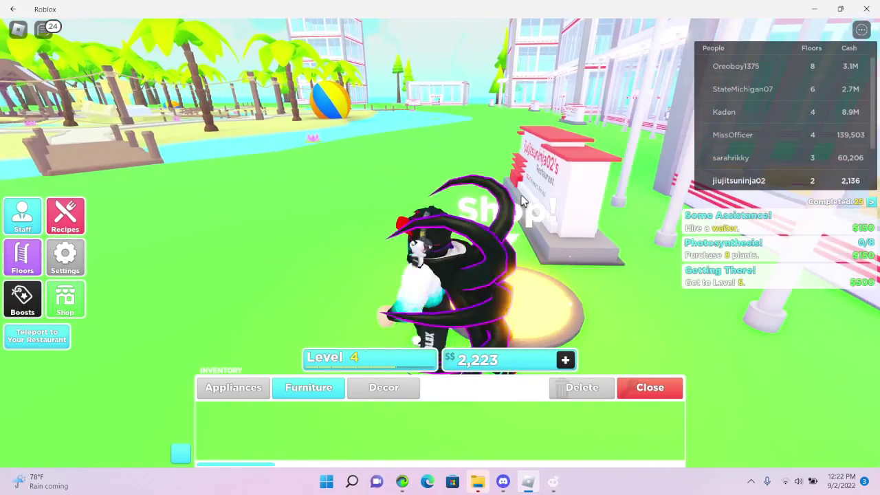
left_click_drag(520, 200, 401, 282)
left_click(28, 216)
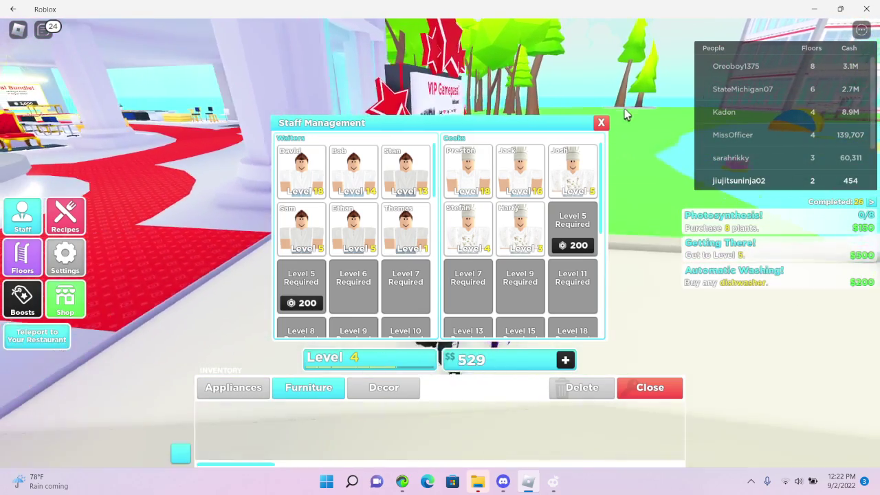
left_click(601, 122)
- Walk along the red carpet and up the staircase to the Cheap Chair stand
left_click_drag(591, 125, 538, 166)
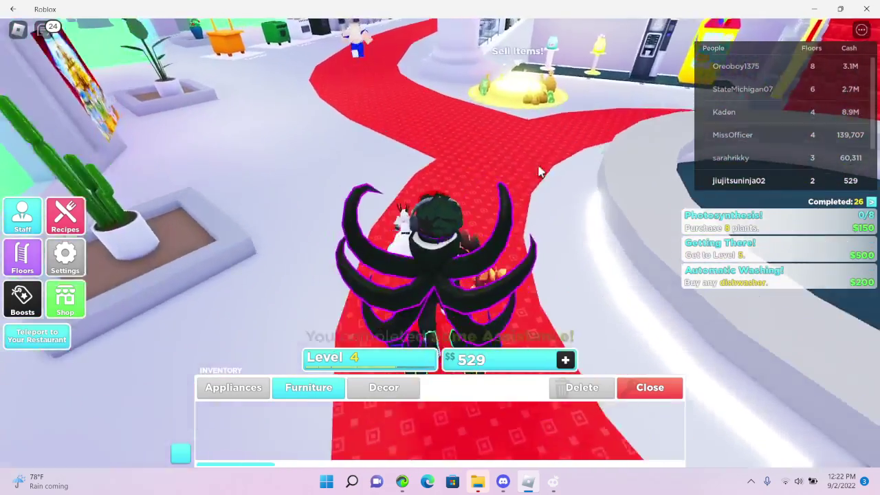
key("w")
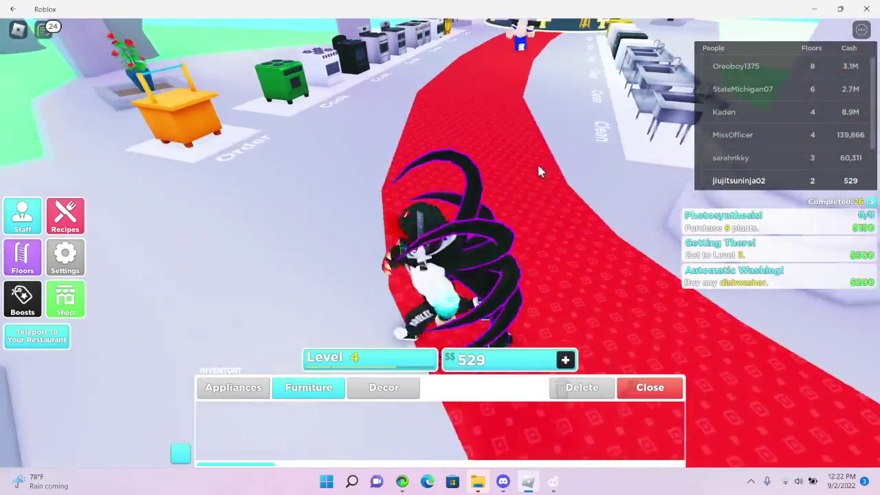
key("w")
left_click_drag(537, 162, 450, 291)
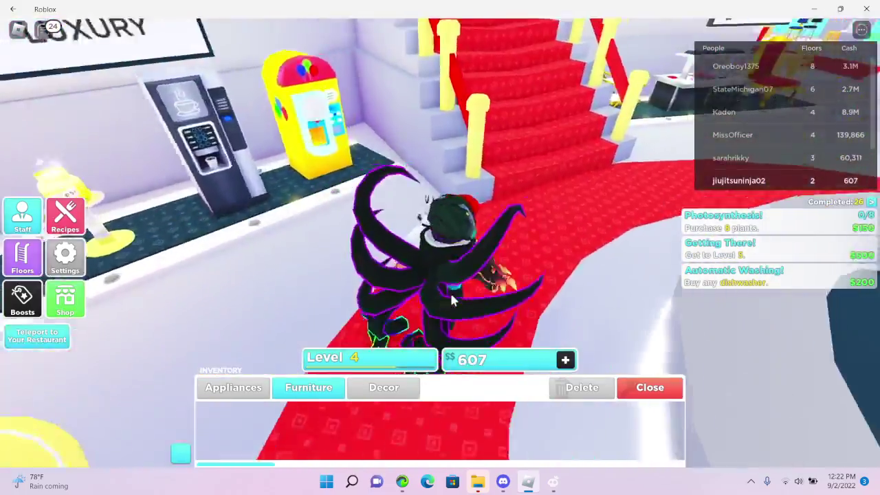
key("w")
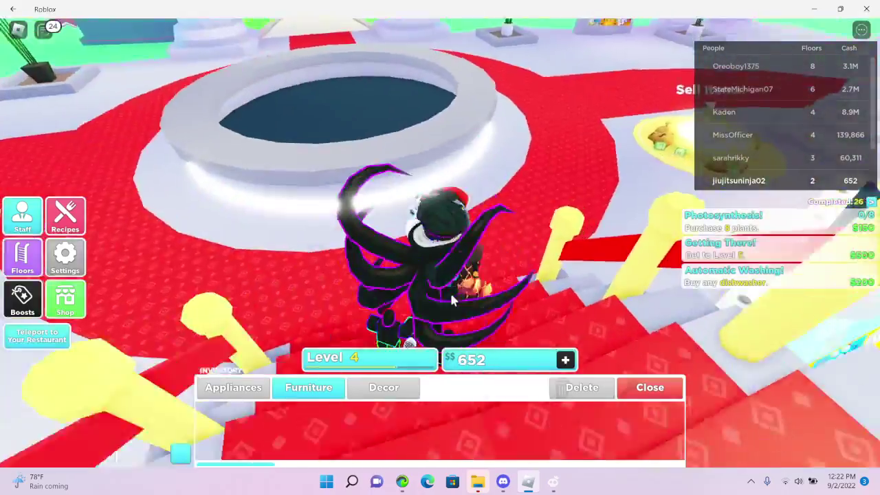
key("w")
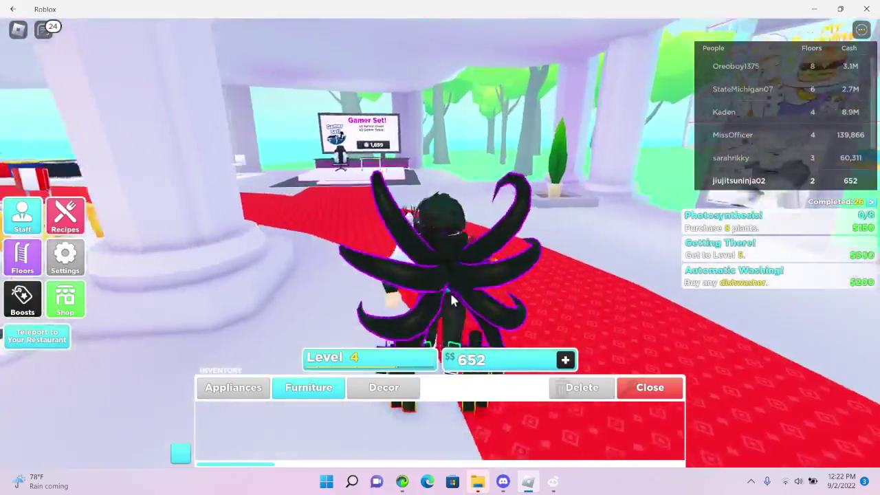
key("w")
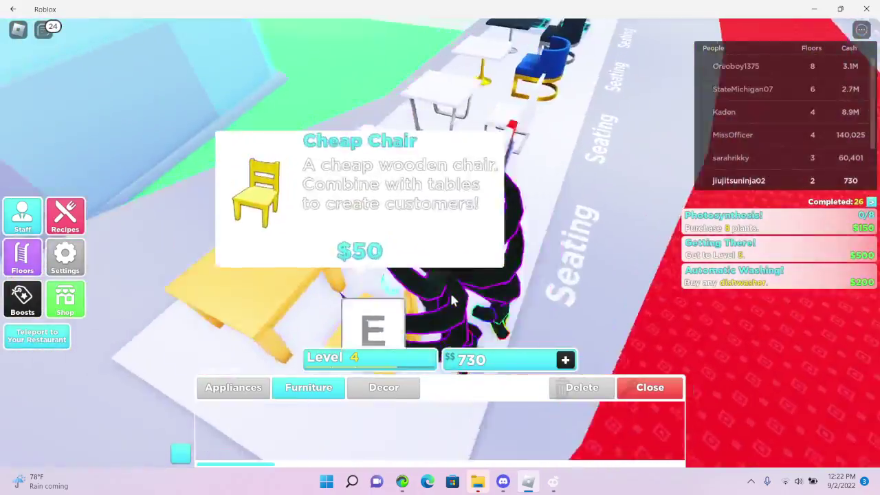
key("w")
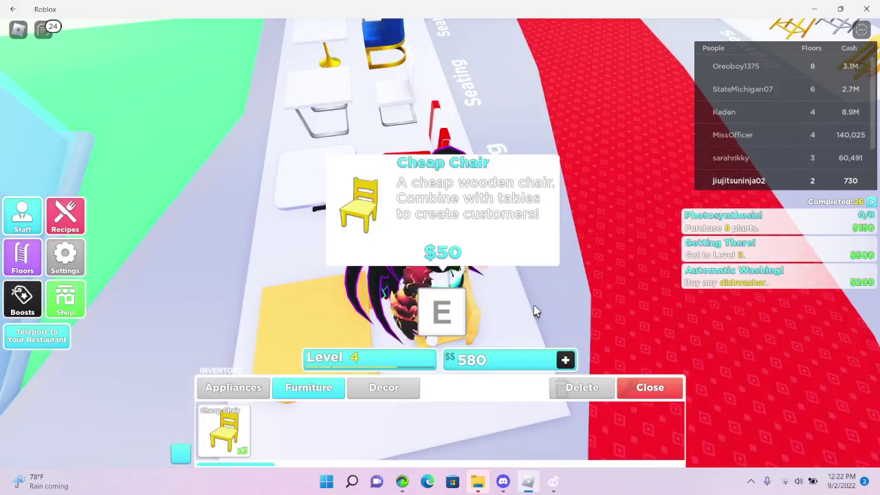
- Buy Cheap Chairs until cash runs out, declining the buy-more-cash offer
key("e")
left_click(533, 307)
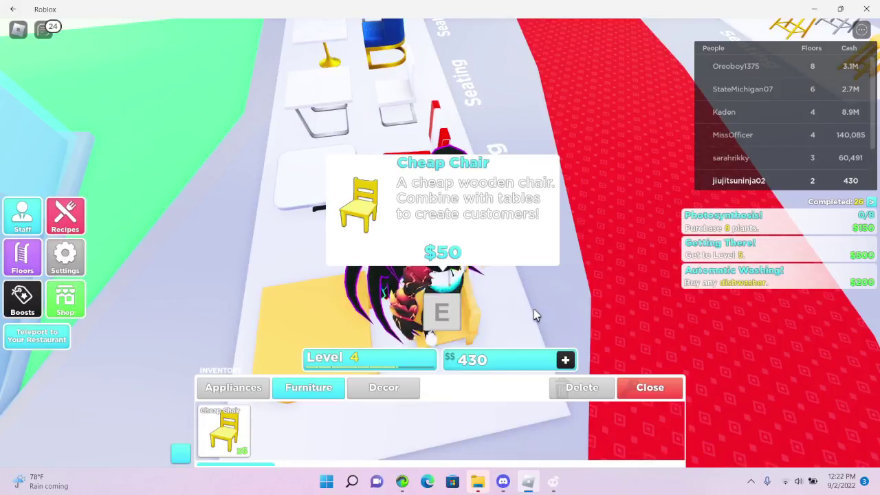
key("e")
left_click(534, 309)
left_click(534, 309)
key("e")
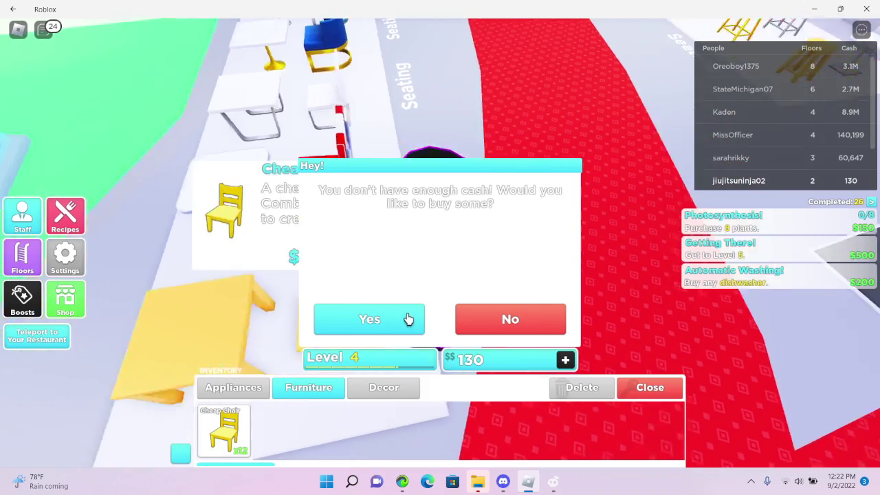
left_click(369, 318)
left_click(600, 122)
key("w")
key("e")
key("e")
key("e")
left_click(370, 307)
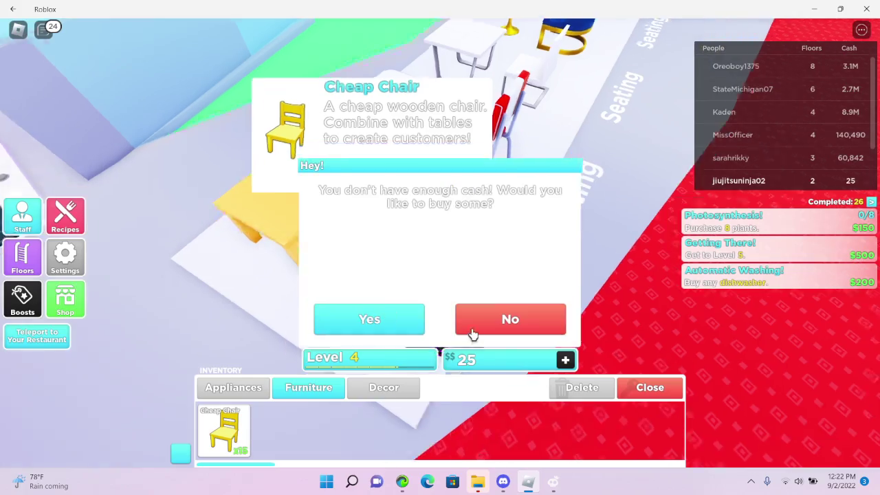
left_click(510, 319)
key("w")
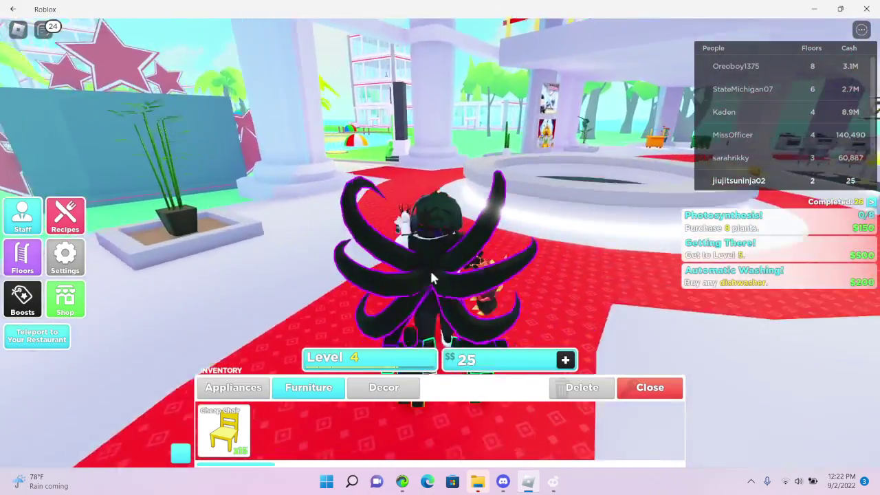
- Walk back into the restaurant and place the first Cheap Chair at a table
key("w")
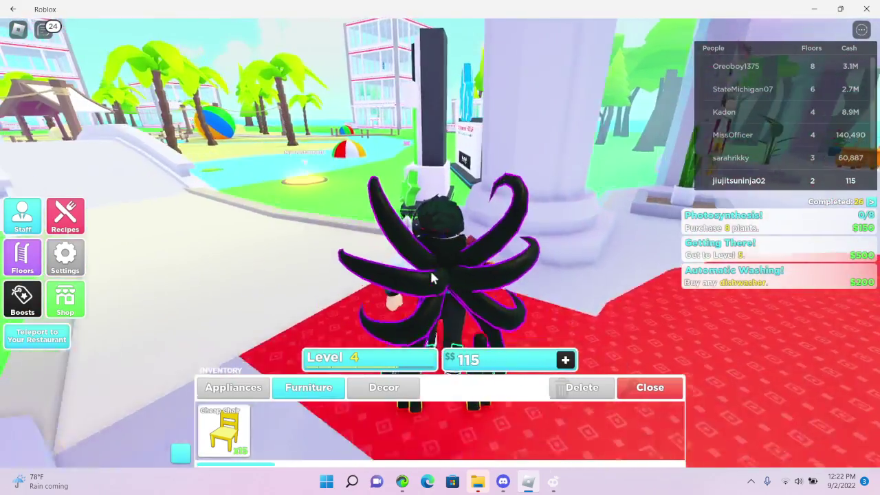
key("w")
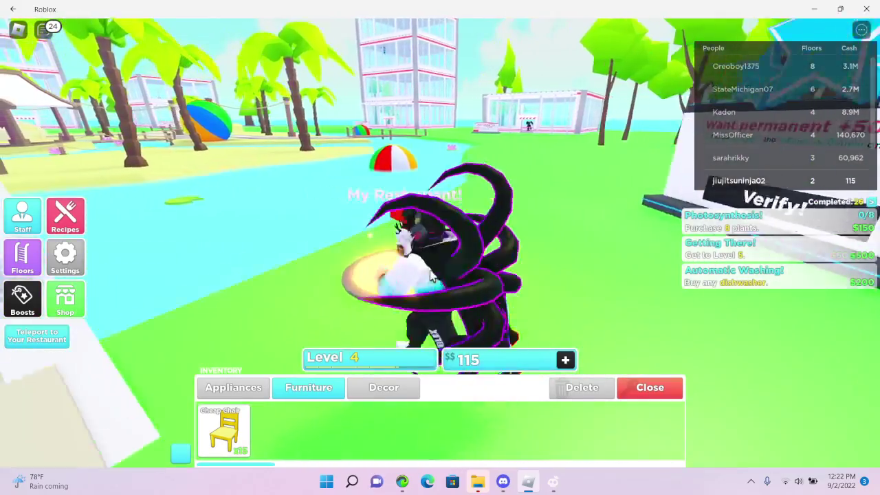
key("s")
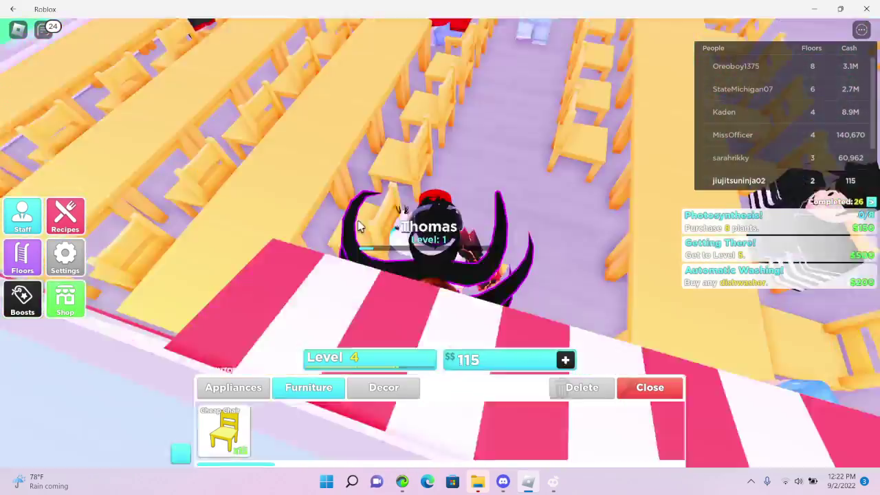
key("w")
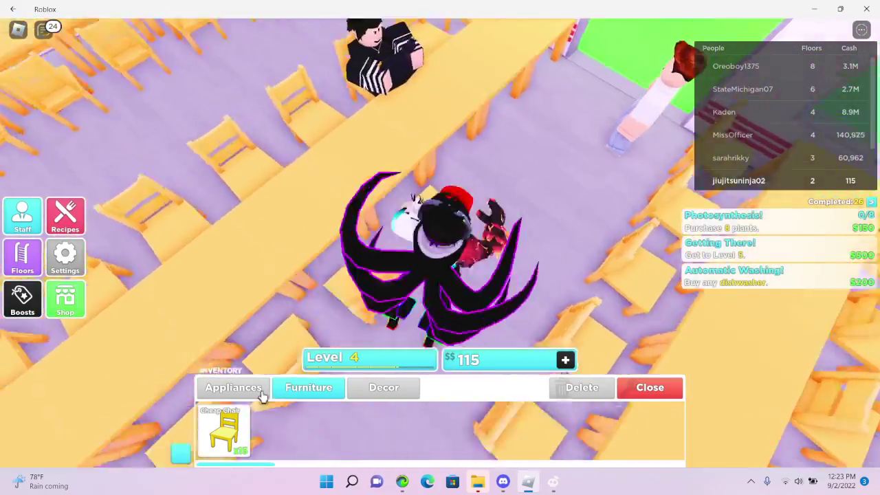
key("w")
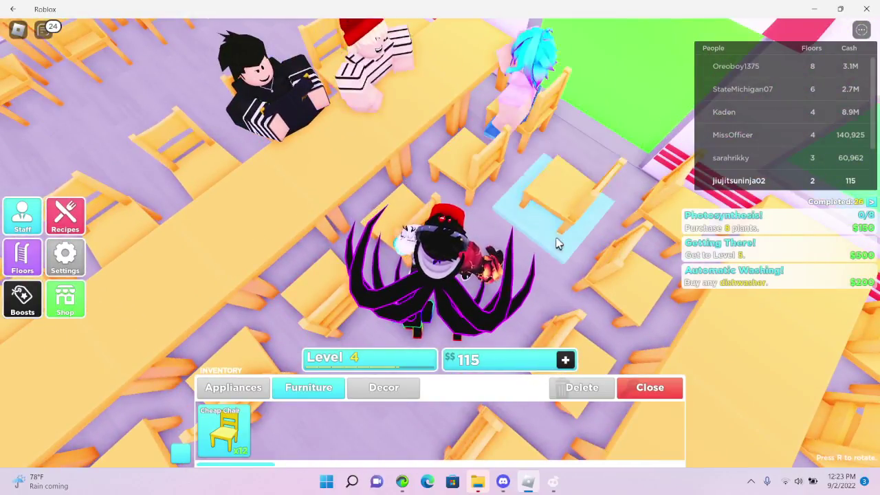
mouse_move(551, 258)
left_mouse_down()
mouse_move(554, 233)
mouse_move(521, 240)
left_mouse_up()
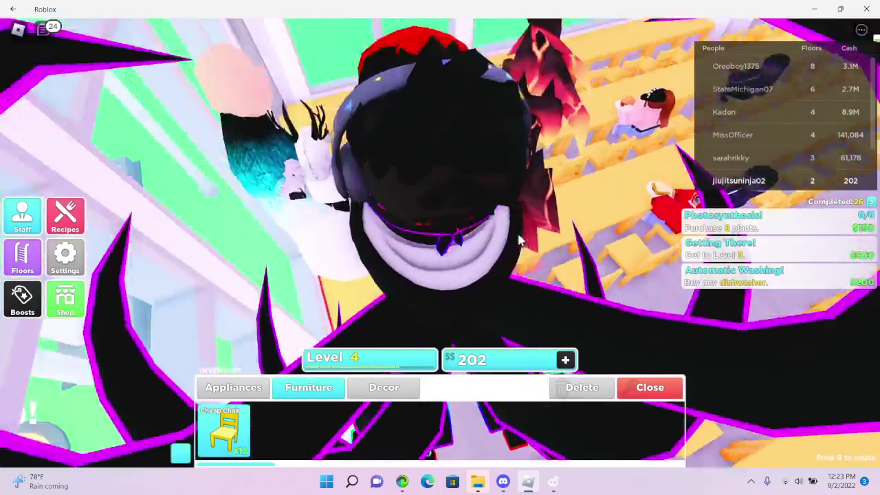
scroll(521, 241, "down", 3)
scroll(521, 241, "up", 2)
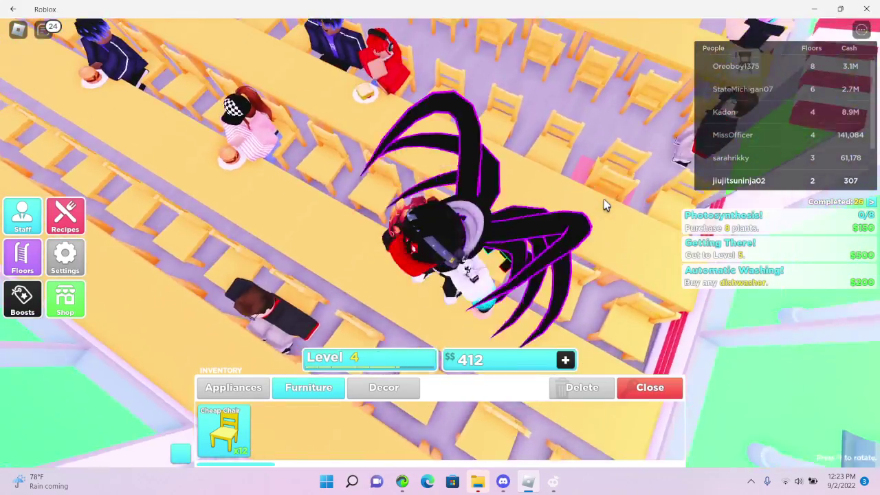
mouse_move(526, 196)
left_mouse_down()
mouse_move(607, 205)
mouse_move(451, 216)
mouse_move(390, 185)
left_mouse_up()
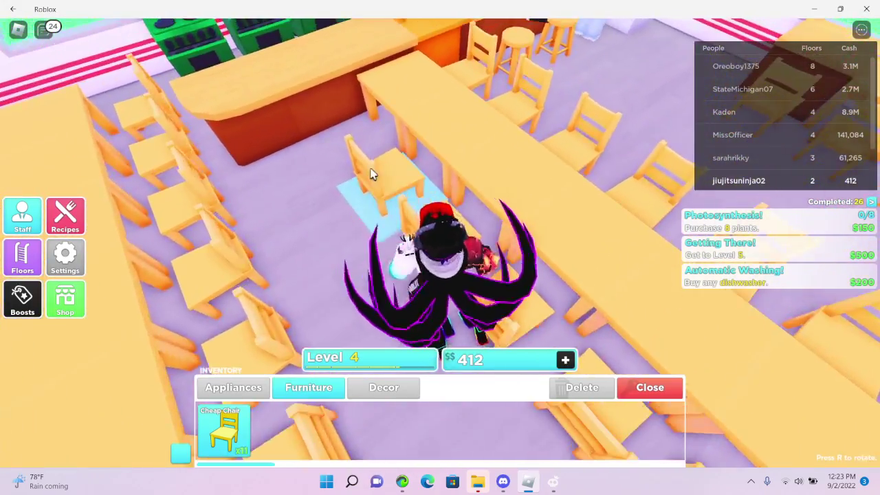
key("w")
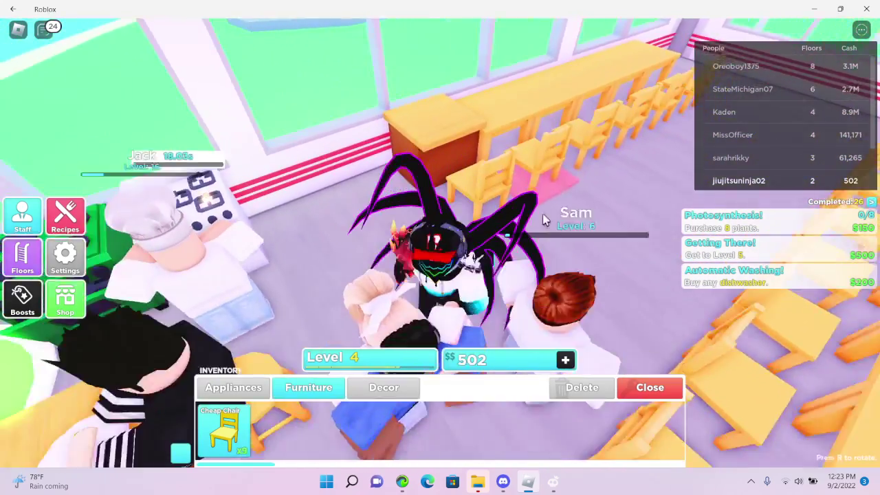
right_click(544, 218)
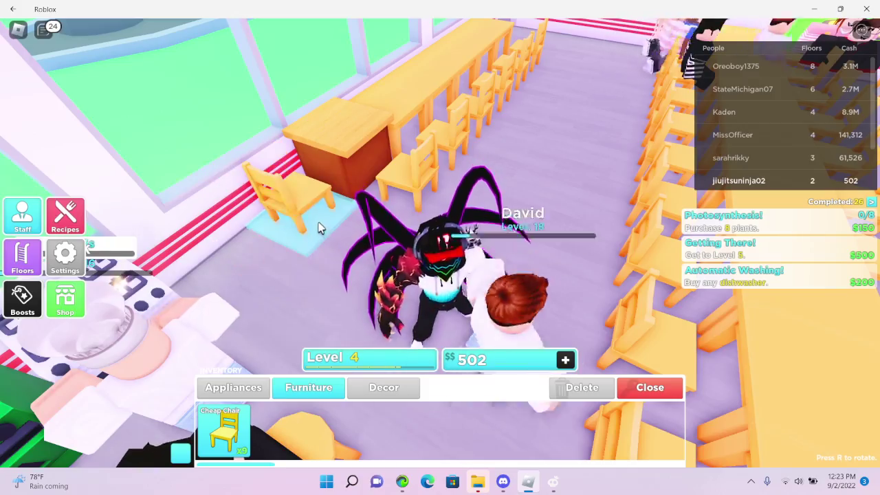
left_click(320, 227)
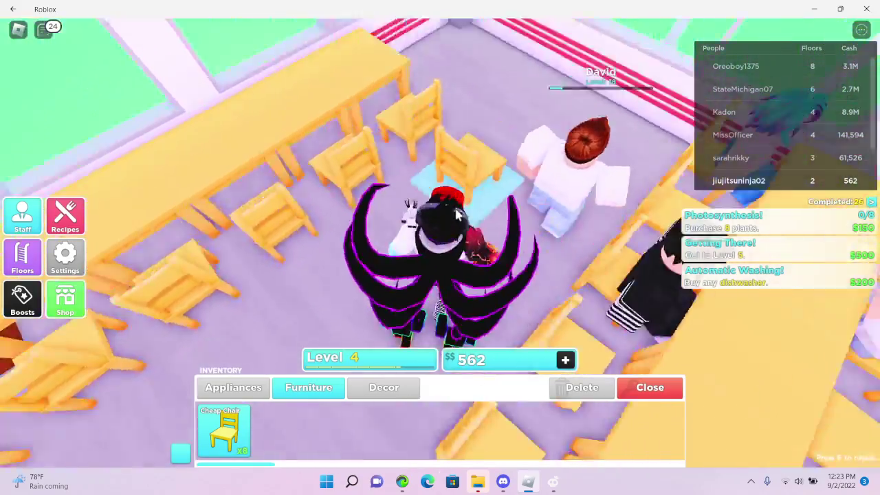
- Place Cheap Chairs beside the tables near the kitchen, including the yellow table
key("w")
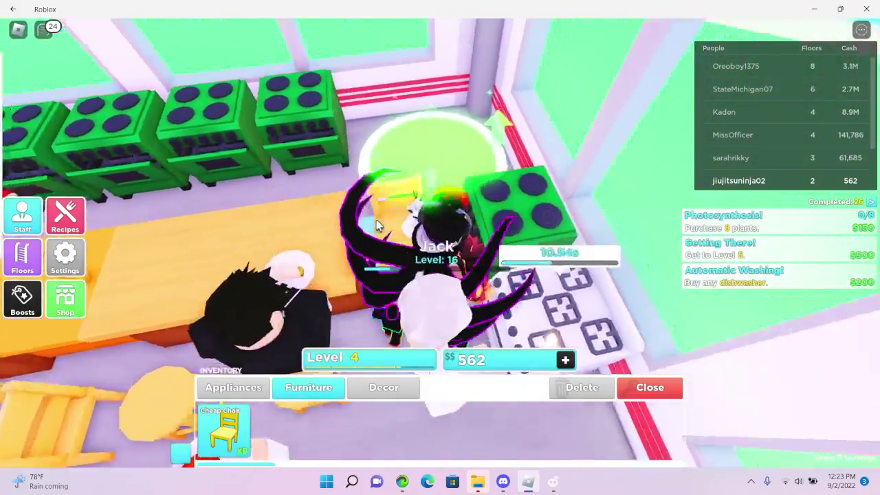
left_click(22, 258)
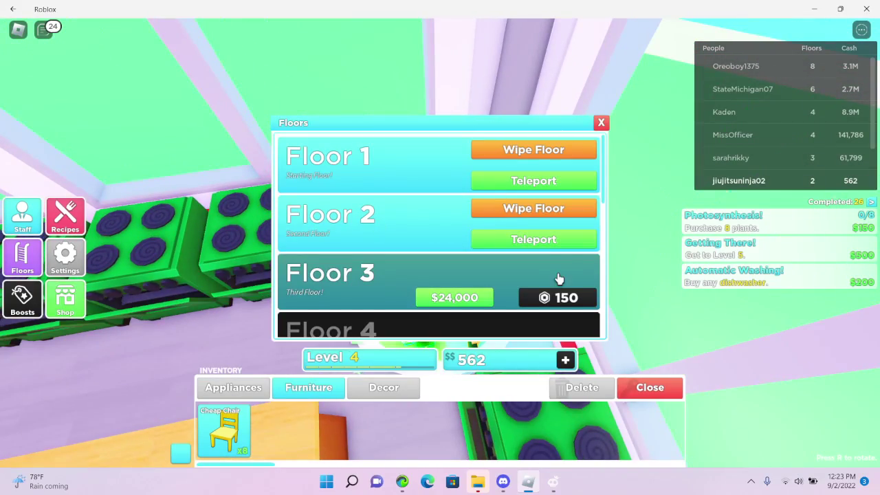
left_click(543, 240)
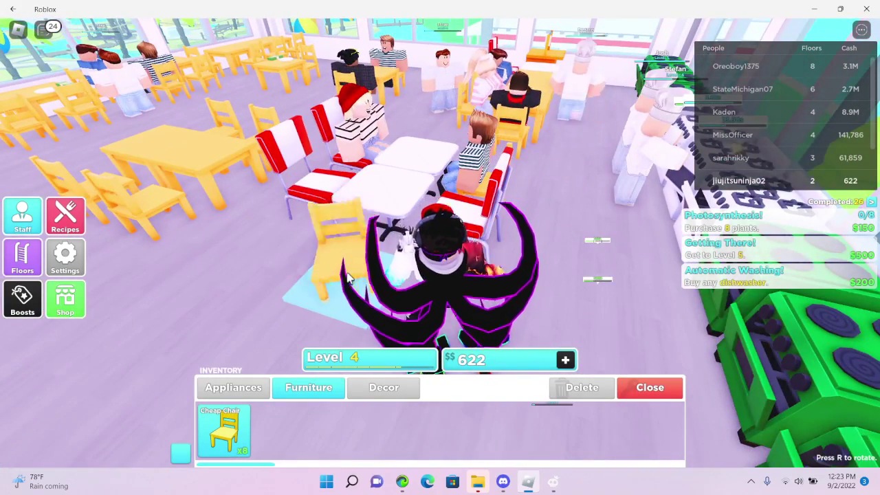
left_click(347, 275)
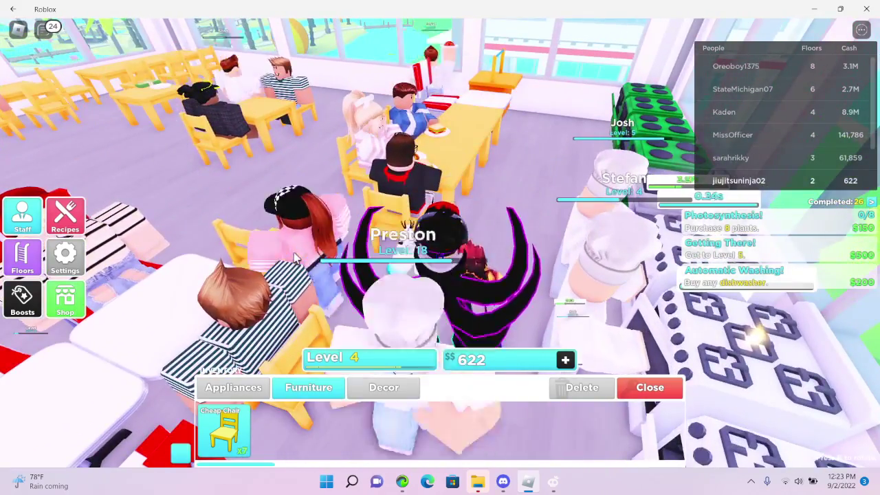
left_click(296, 258)
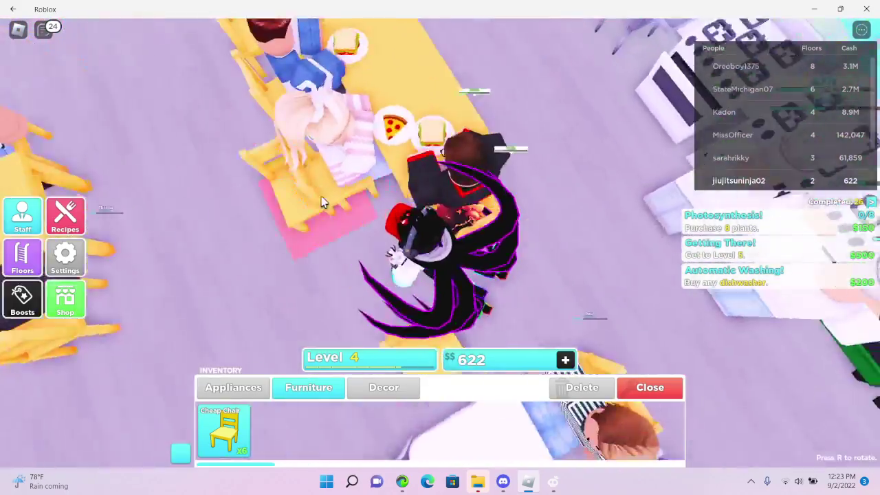
left_click_drag(324, 201, 380, 274)
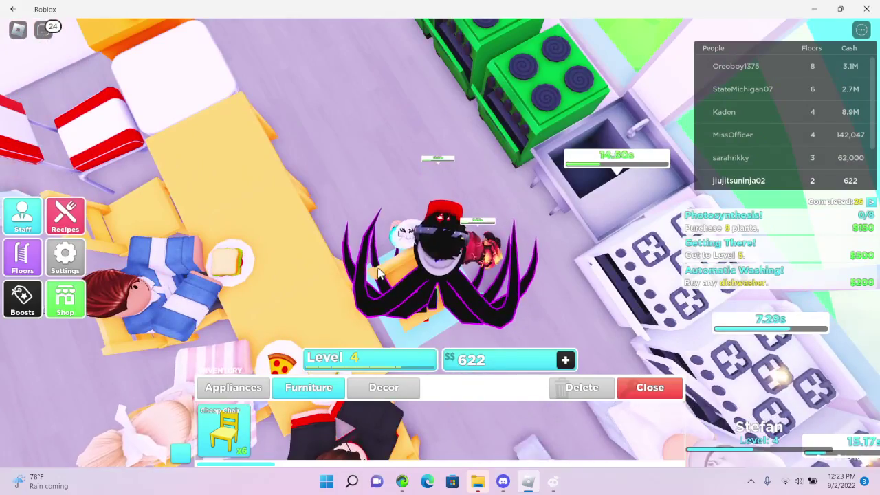
left_click(377, 274)
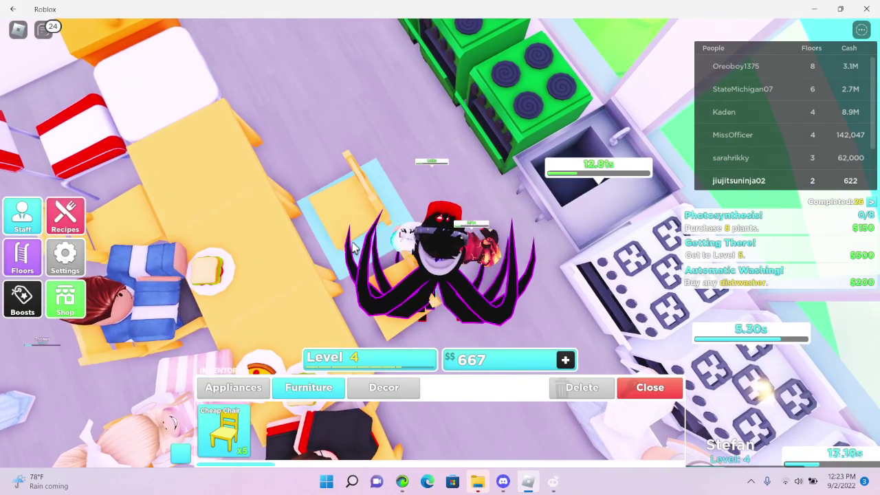
- Place the remaining Cheap Chairs at the long table and the small table
left_click(313, 163)
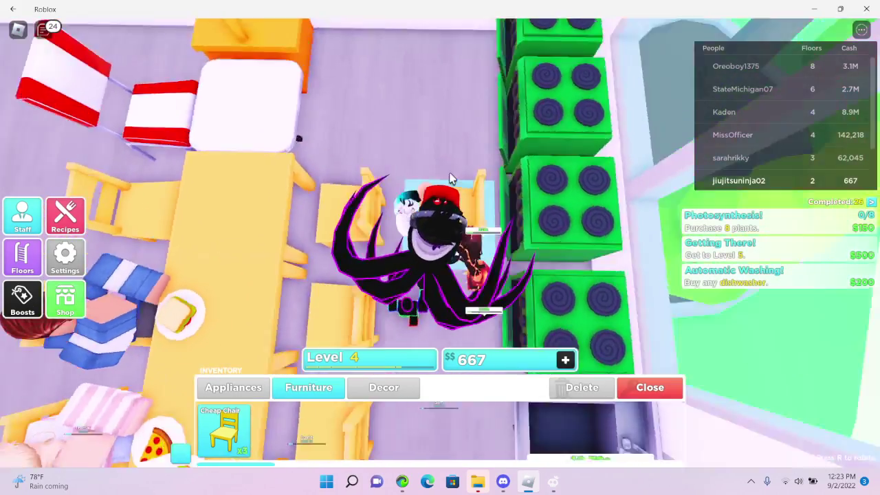
left_click_drag(344, 207, 613, 308)
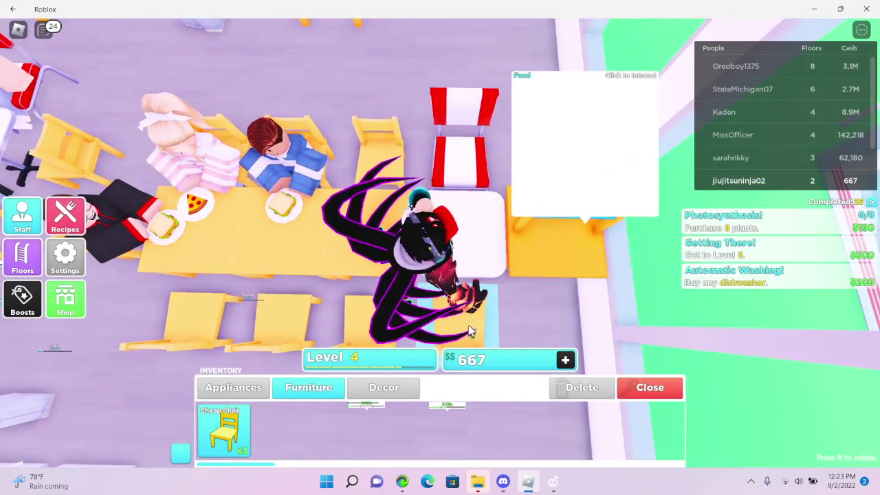
left_click(471, 331)
mouse_move(471, 331)
left_mouse_down()
mouse_move(521, 225)
mouse_move(386, 229)
left_mouse_up()
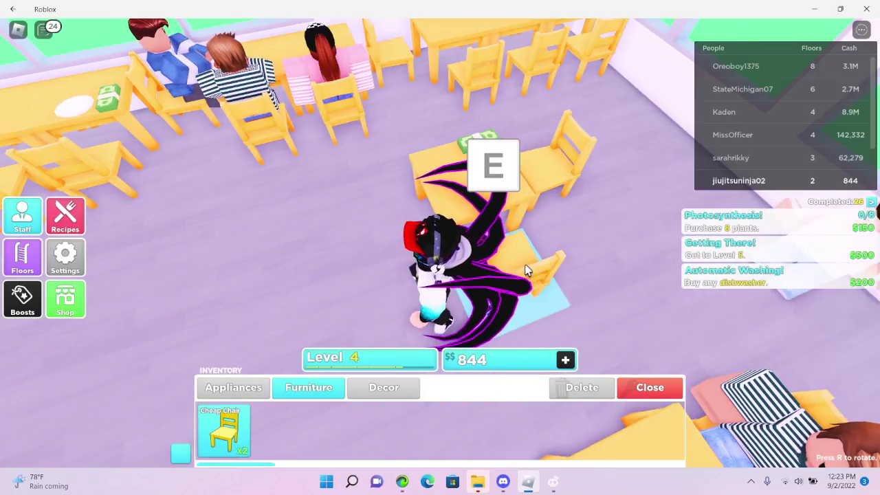
left_click(526, 269)
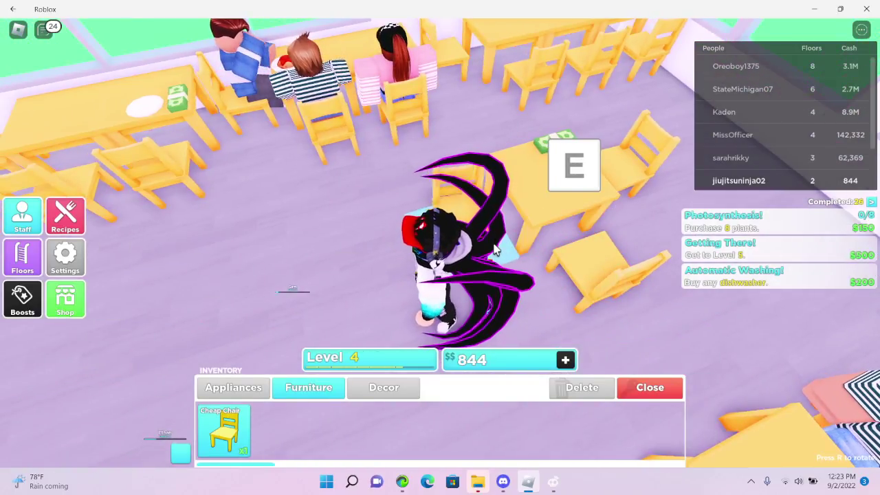
left_click(496, 247)
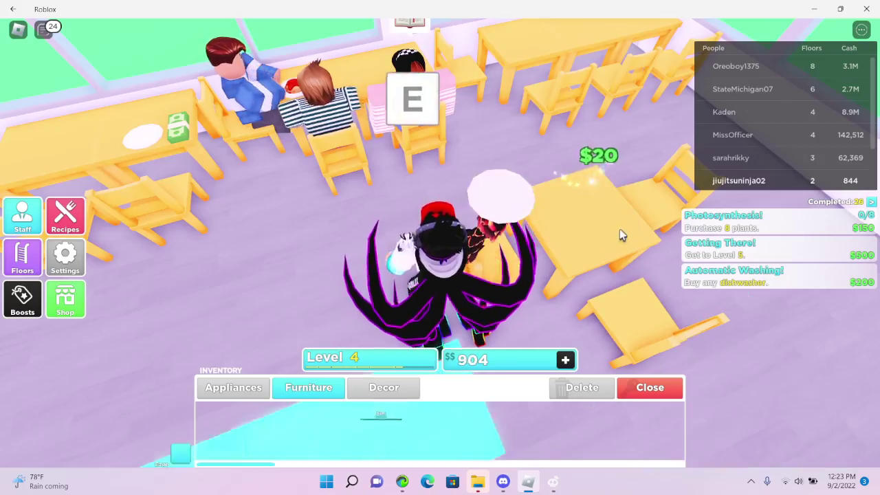
- Walk up to the kitchen stoves
left_click_drag(495, 248, 553, 237)
key("w")
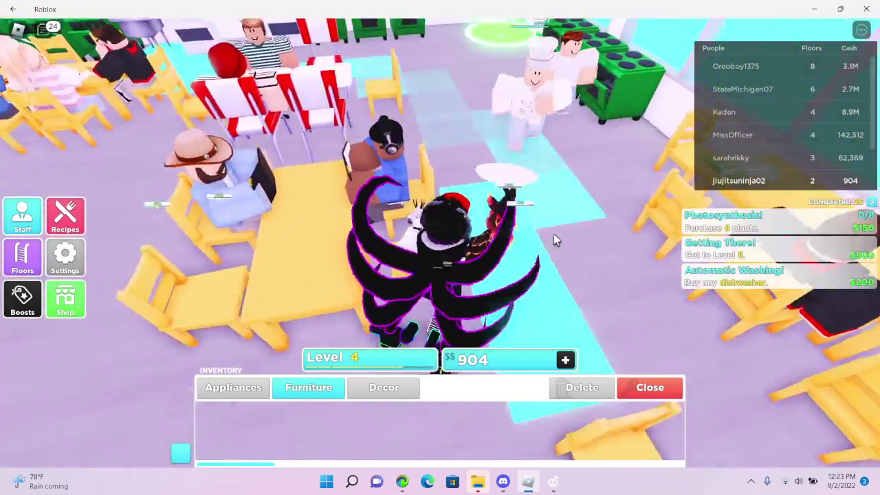
key("w")
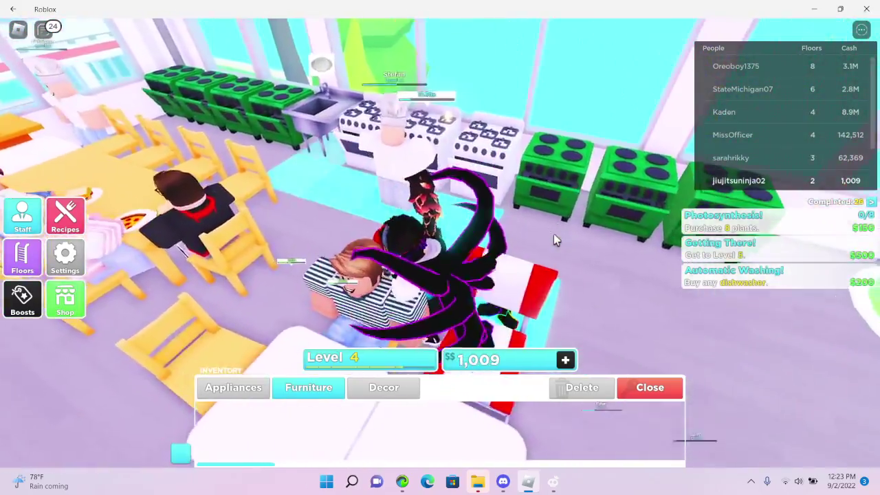
left_click_drag(554, 233, 412, 234)
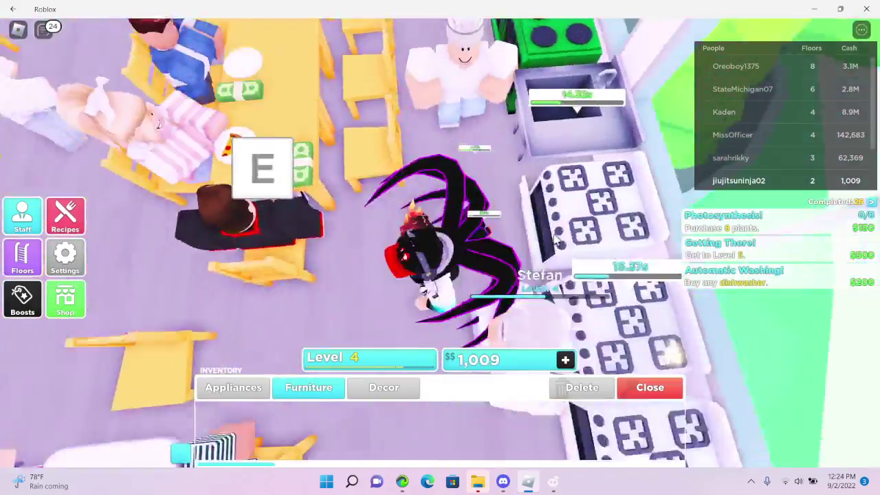
left_click_drag(557, 237, 555, 240)
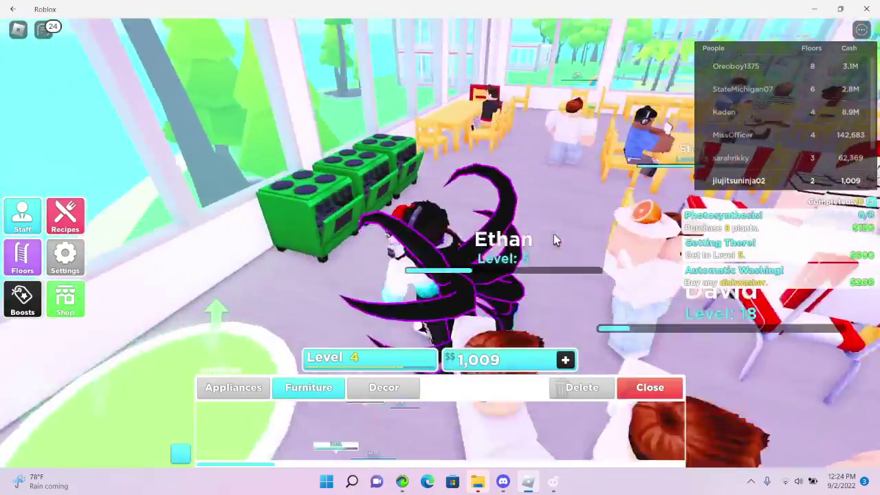
- Teleport to Floor 2 and look around its dining area
left_click(22, 258)
left_click(534, 239)
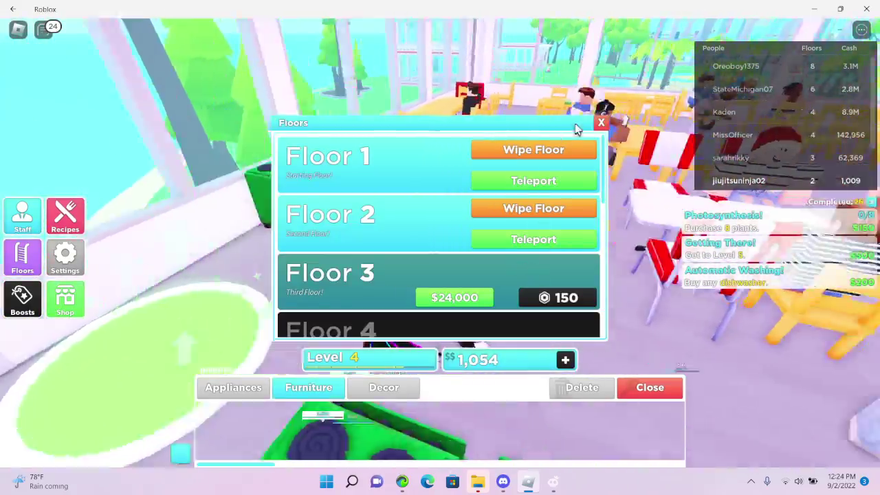
left_click(601, 122)
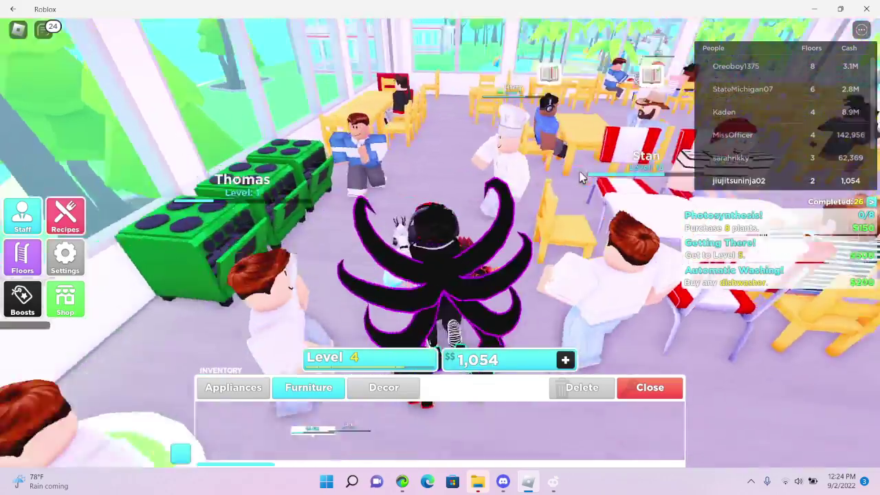
left_click_drag(619, 207, 581, 177)
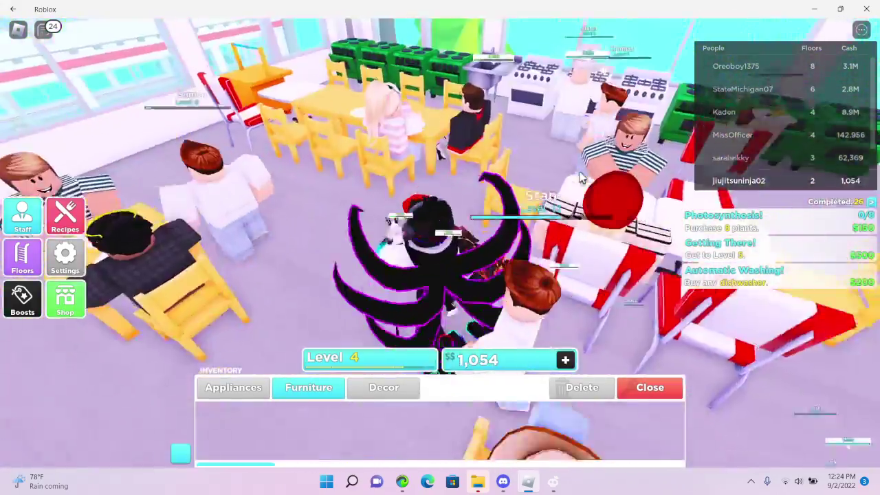
key("w")
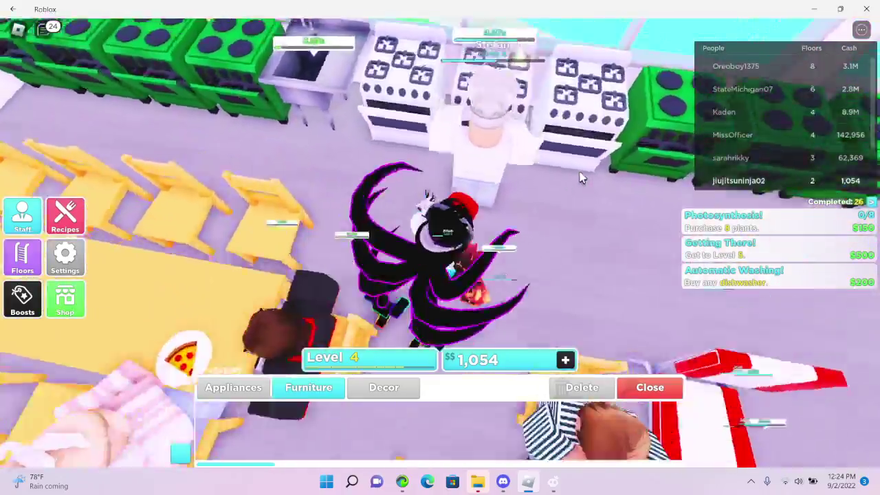
left_click_drag(581, 177, 177, 434)
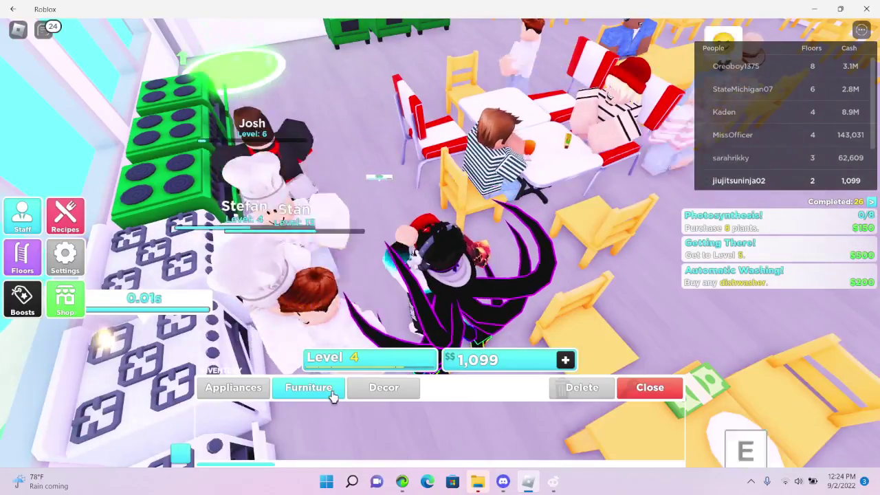
- Show the Decor items and look down on the floor by the windows for carpet placement
left_click(375, 387)
left_click_drag(375, 344, 541, 284)
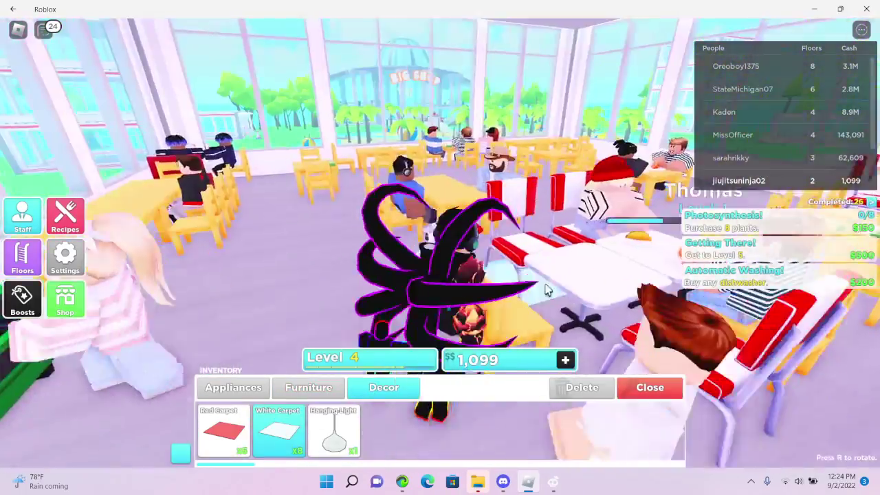
right_click(541, 285)
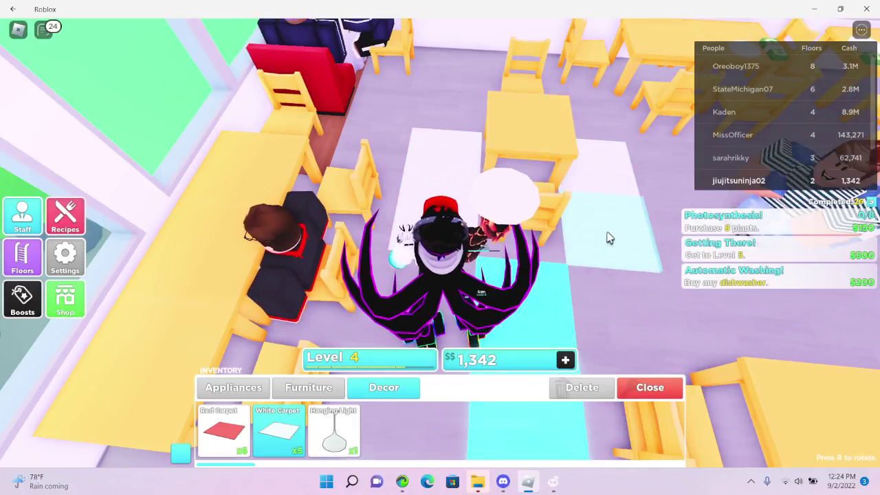
left_click_drag(609, 238, 517, 241)
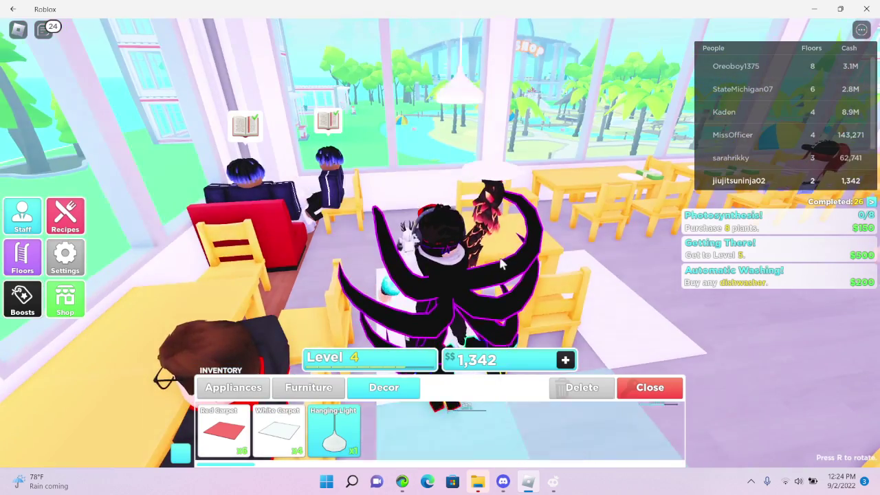
left_click_drag(520, 141, 522, 215)
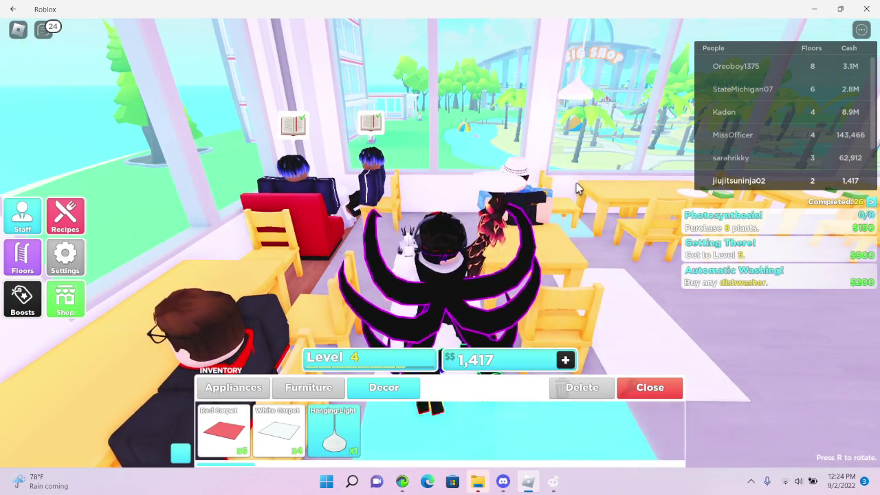
left_click_drag(578, 187, 578, 137)
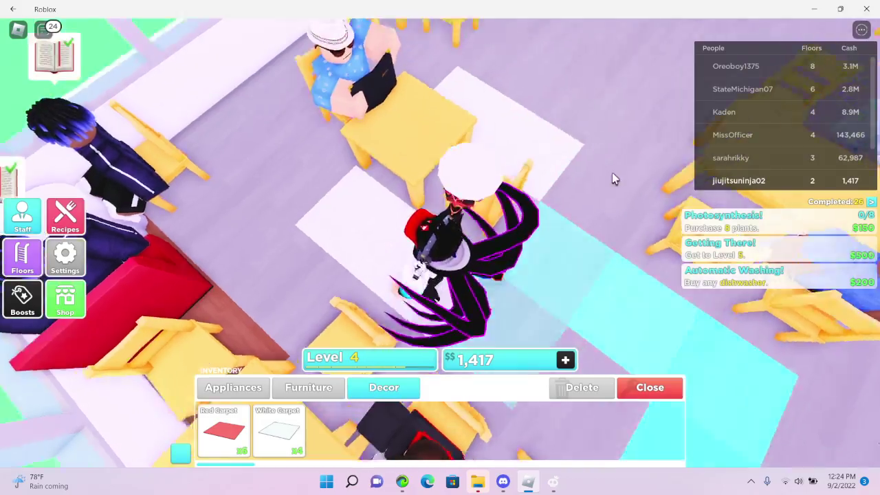
mouse_move(612, 178)
left_mouse_down()
mouse_move(568, 157)
mouse_move(475, 247)
mouse_move(564, 280)
mouse_move(262, 370)
mouse_move(632, 198)
left_mouse_up()
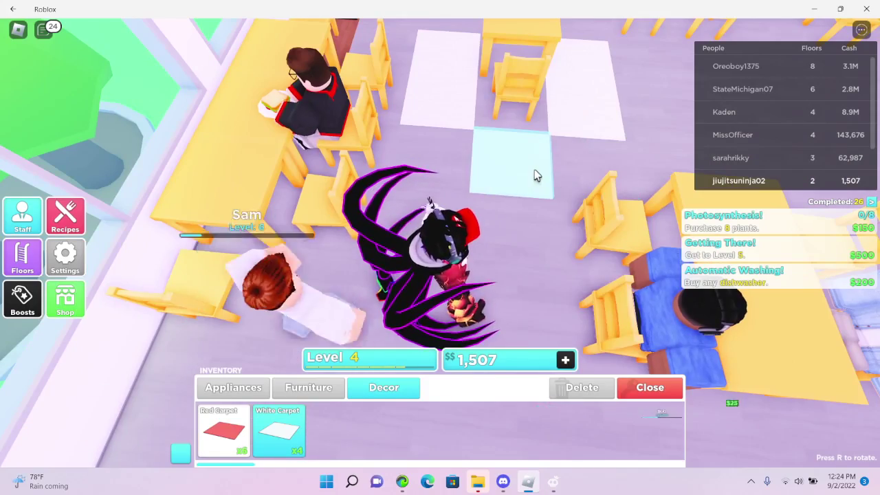
- Lay the last two White Carpet tiles around the dining table
left_click(538, 176)
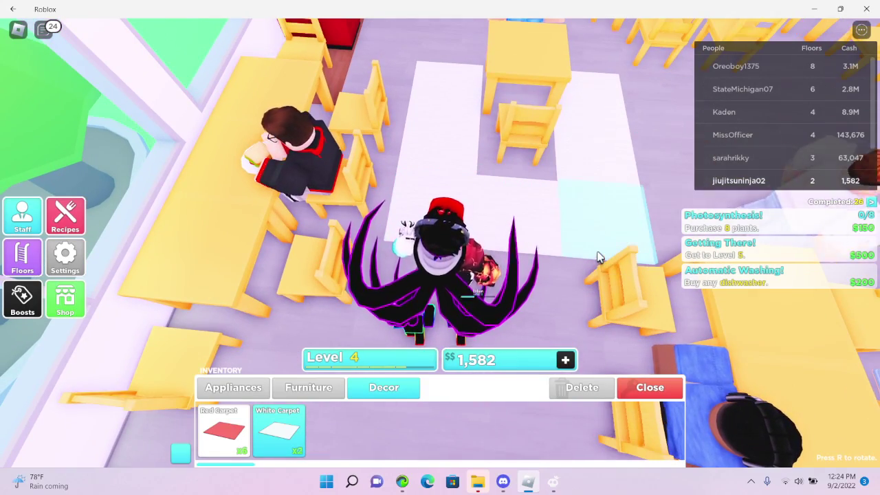
left_click_drag(600, 257, 449, 259)
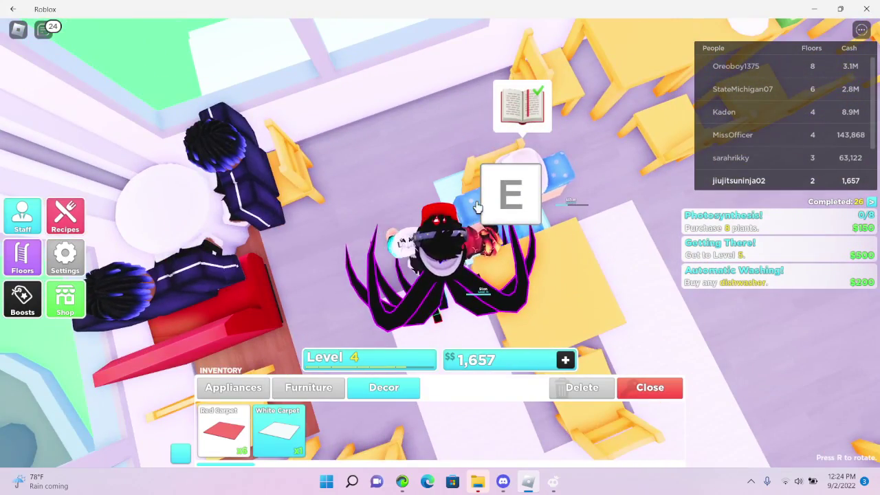
left_click(481, 215)
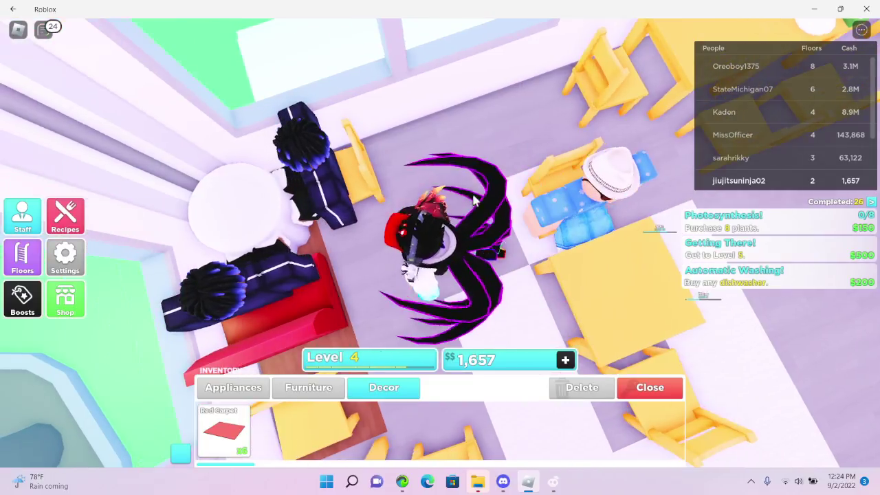
mouse_move(482, 215)
left_mouse_down()
mouse_move(561, 220)
mouse_move(396, 401)
left_mouse_up()
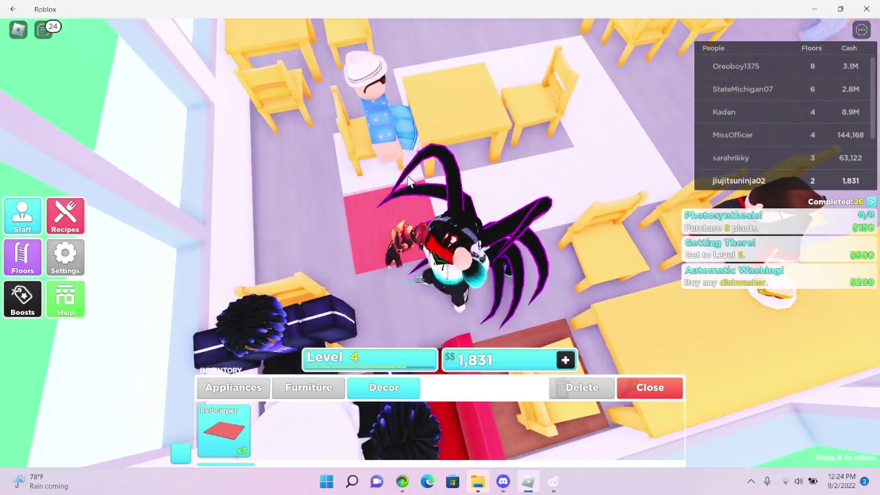
left_click_drag(408, 177, 399, 158)
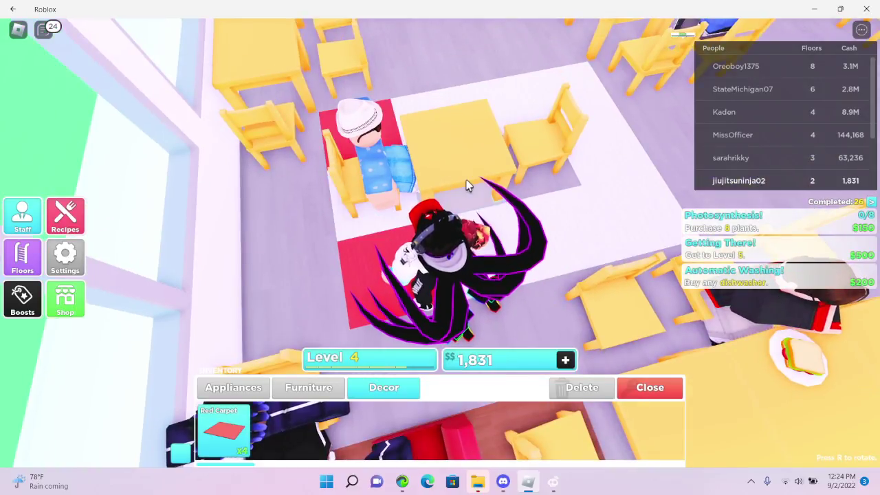
right_click(564, 179)
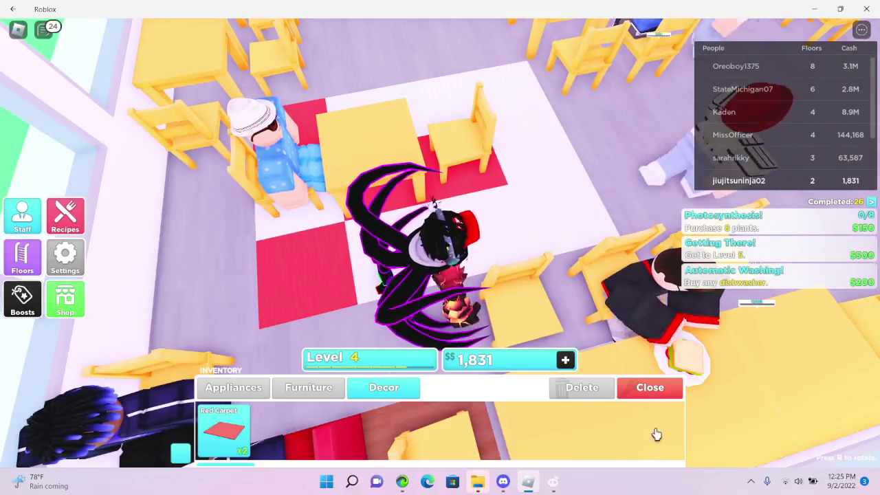
- Remove one white tile and place two Red Carpet tiles for the checker pattern
left_click(551, 208)
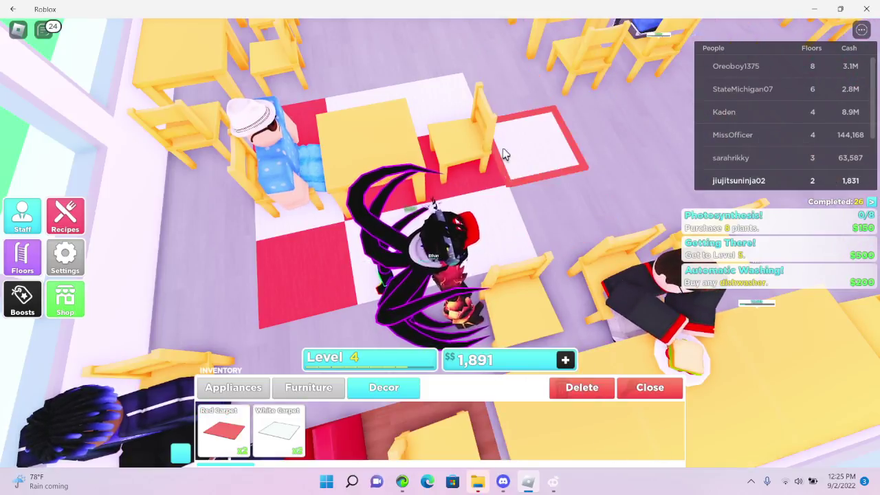
left_click(567, 196)
left_click(534, 94)
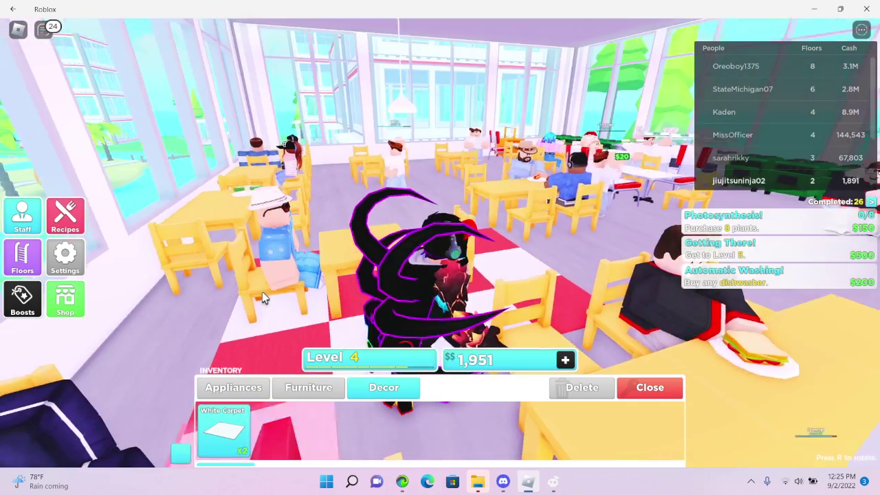
mouse_move(441, 206)
left_mouse_down()
mouse_move(249, 261)
mouse_move(445, 203)
left_mouse_up()
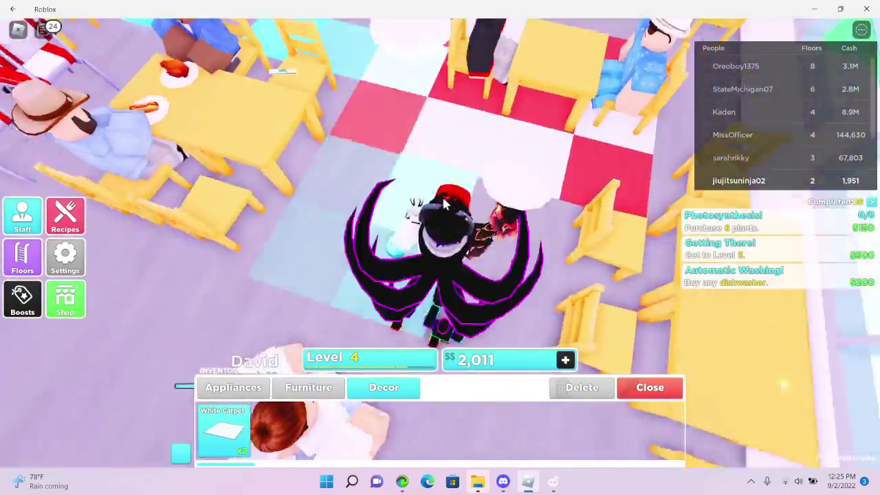
- Walk through the restaurant over to the stoves
key("w")
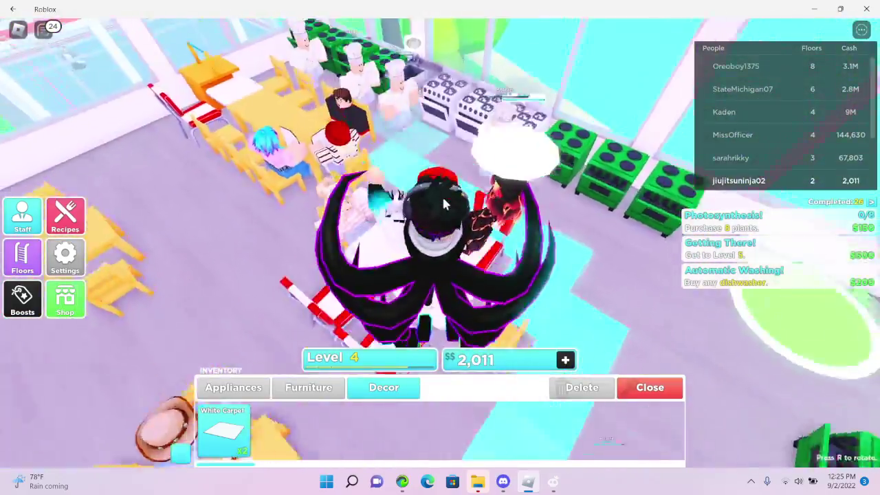
key("w")
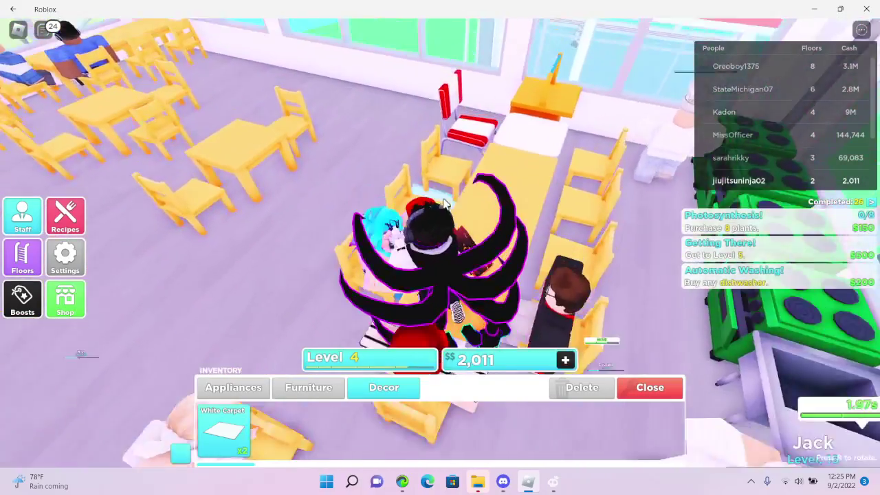
left_click_drag(446, 203, 522, 248)
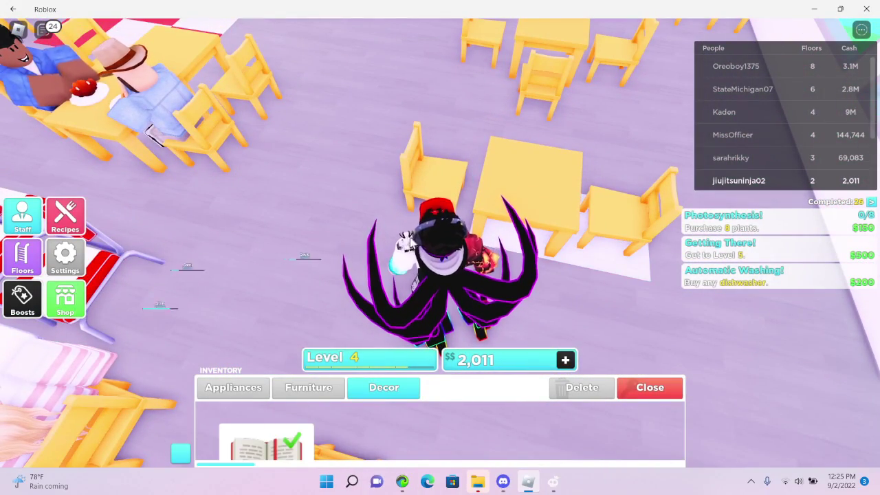
key("w")
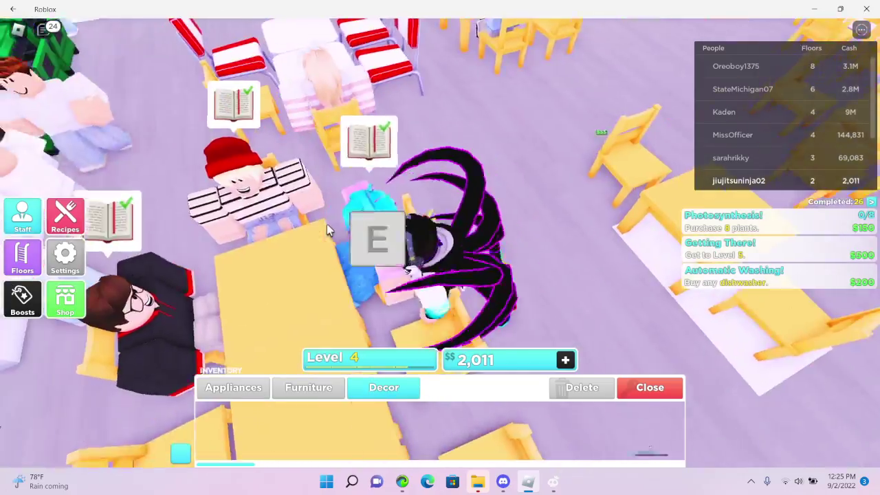
key("w")
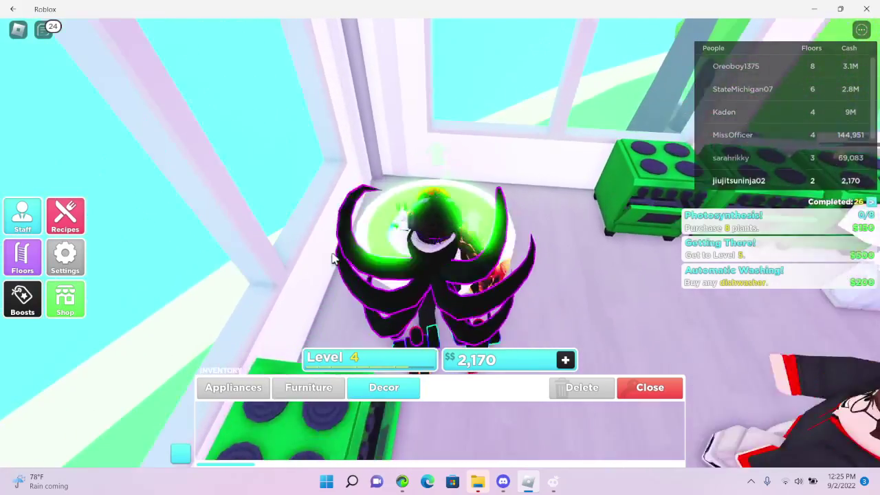
- Teleport to the other floor and walk into its dining aisle
left_click(22, 258)
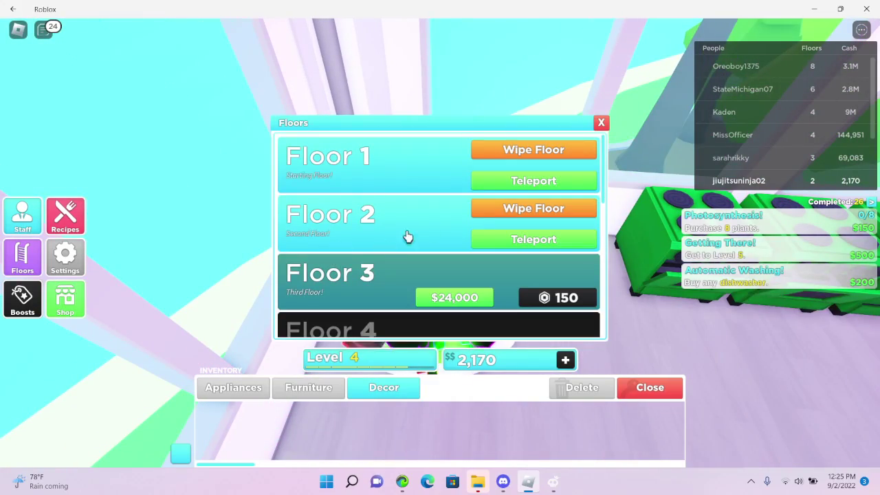
left_click(533, 180)
left_click_drag(468, 206, 492, 450)
key("w")
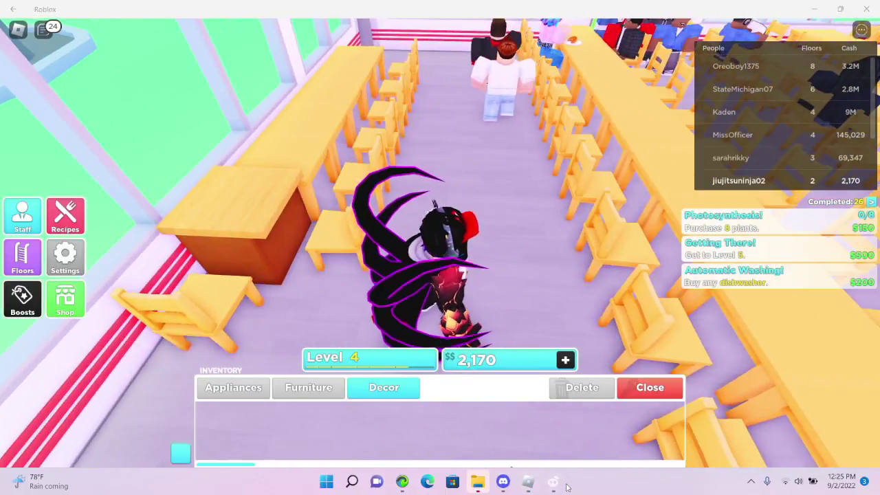
- Bring Outplayed to the front and show its Screen recorder panel with the running timer
left_click(553, 482)
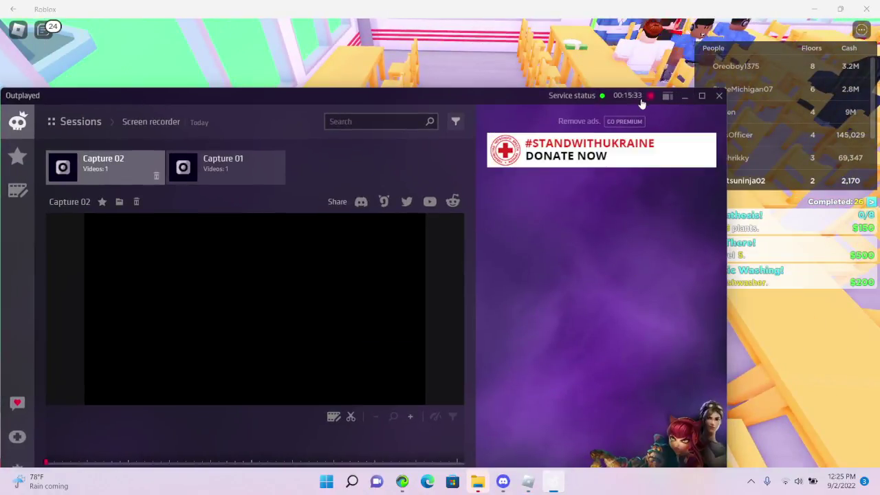
left_click(643, 96)
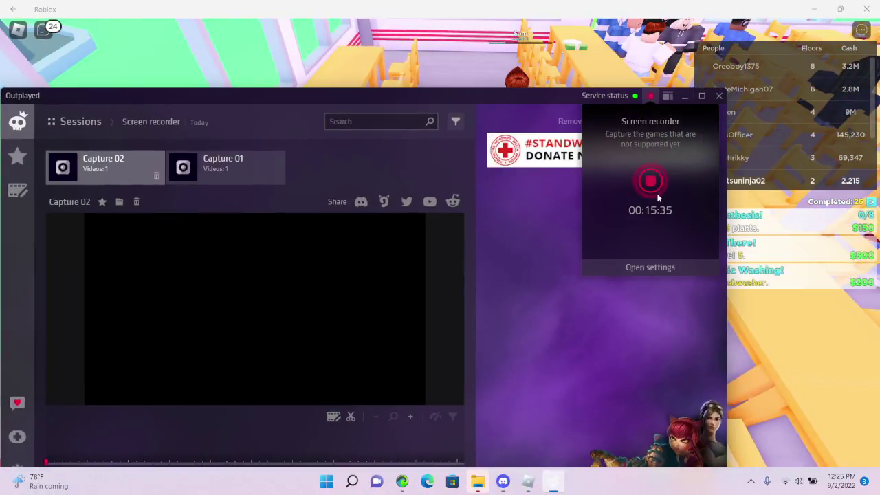